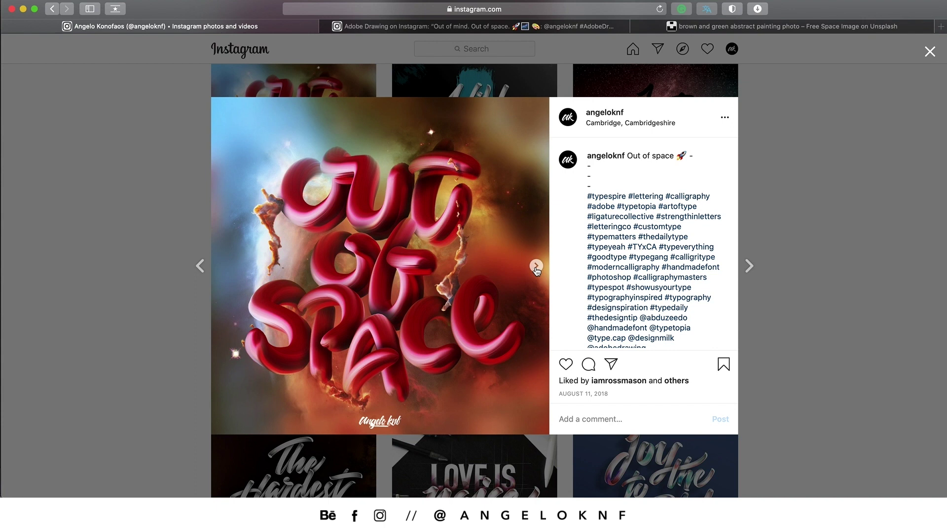
View the colour variations in the "Out of space" post and both lettering images in the adobedrawing post
{"action": "left_click", "coordinate": [536, 268]}
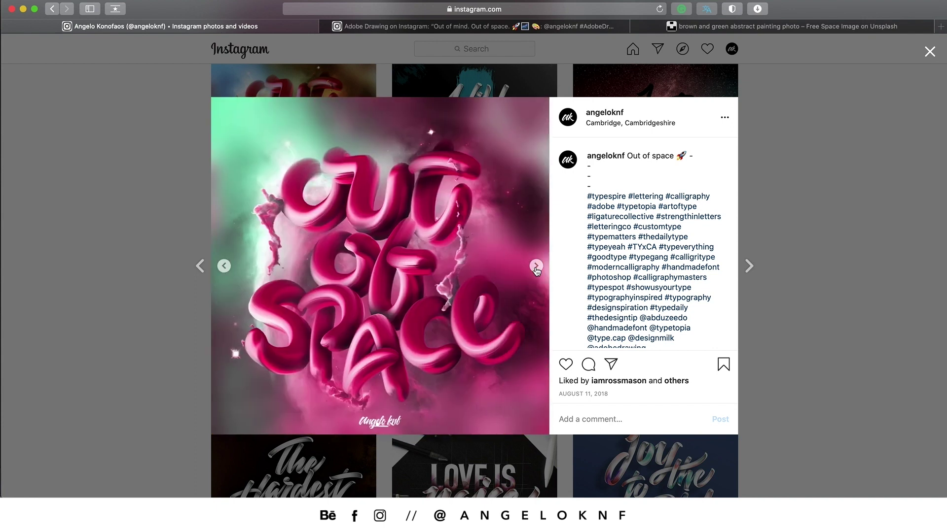
{"action": "left_click", "coordinate": [536, 267]}
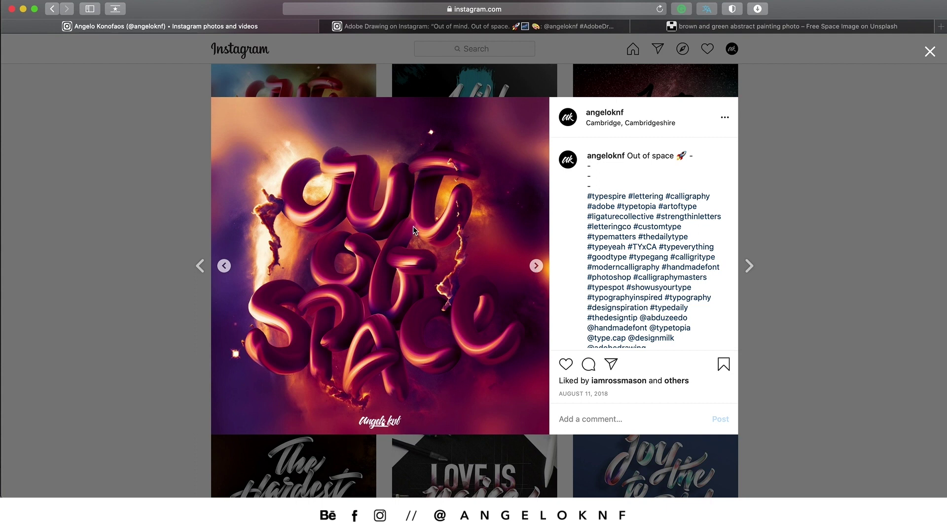
{"action": "left_click", "coordinate": [223, 267]}
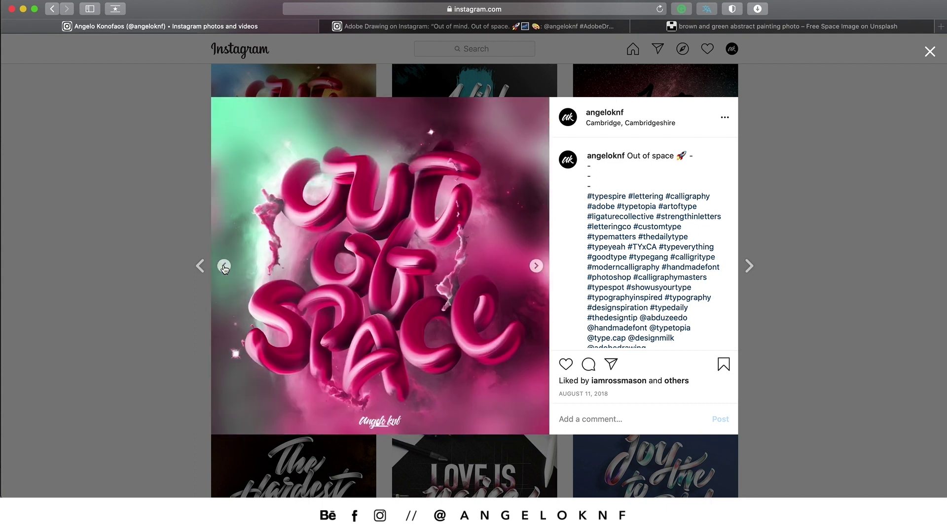
{"action": "left_click", "coordinate": [224, 268]}
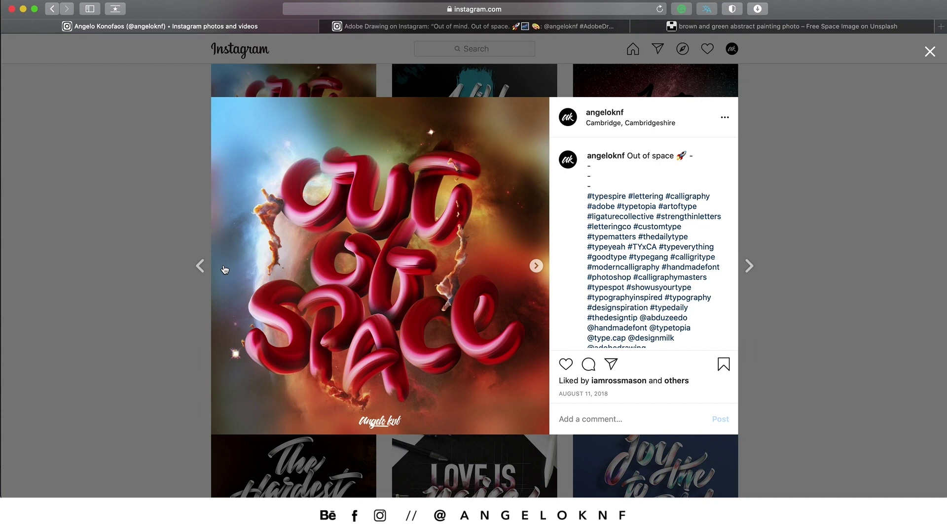
{"action": "key", "text": "ctrl+Tab"}
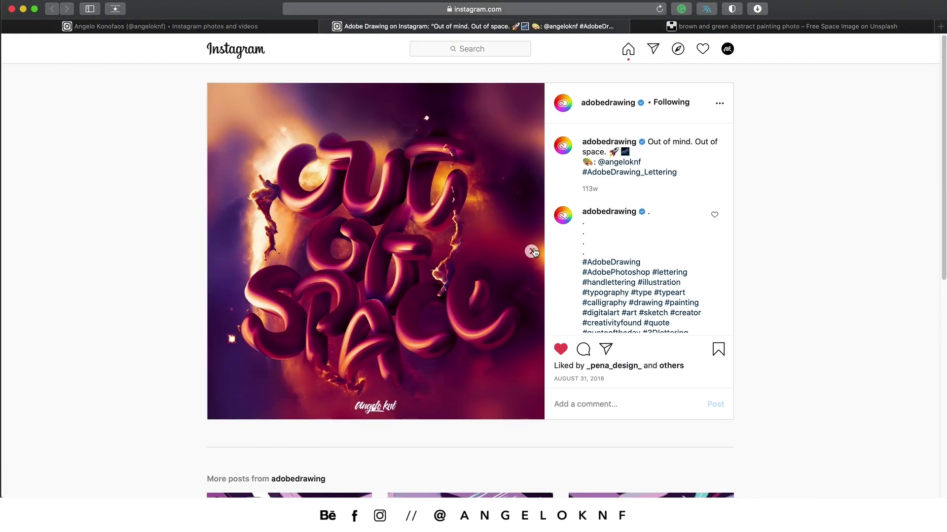
{"action": "left_click", "coordinate": [532, 252]}
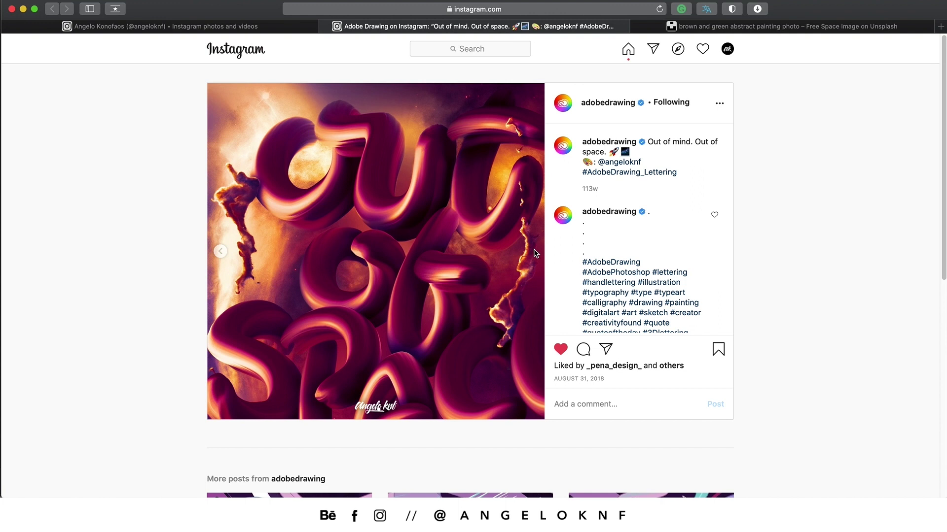
{"action": "left_click", "coordinate": [221, 254]}
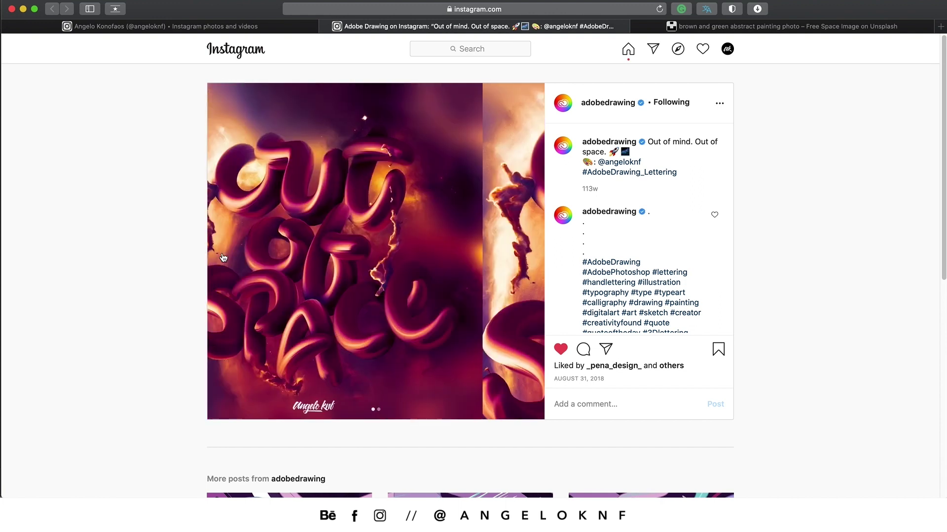
Return to the artist's Instagram profile and browse the grid of lettering posts
{"action": "key", "text": "ctrl+shift+Tab"}
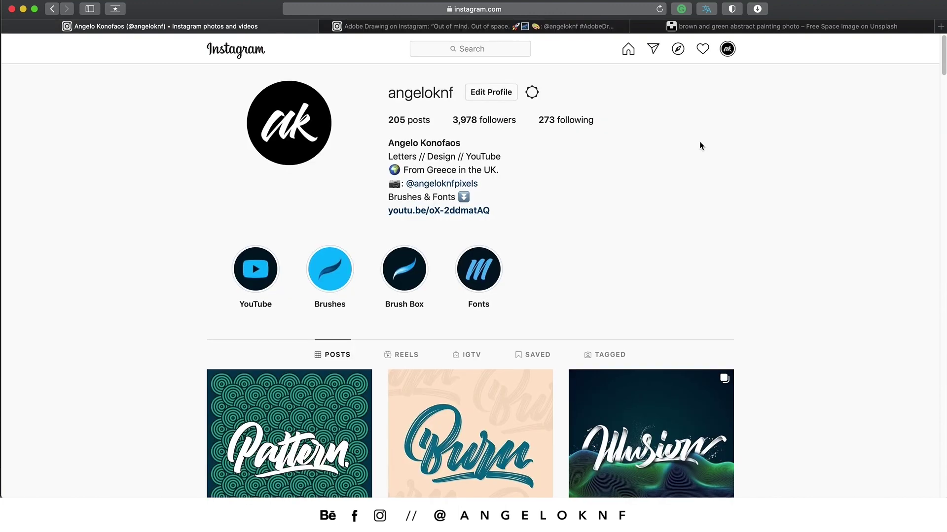
{"action": "scroll", "coordinate": [700, 144], "scroll_direction": "down", "scroll_amount": 5}
{"action": "scroll", "coordinate": [699, 142], "scroll_direction": "down", "scroll_amount": 8}
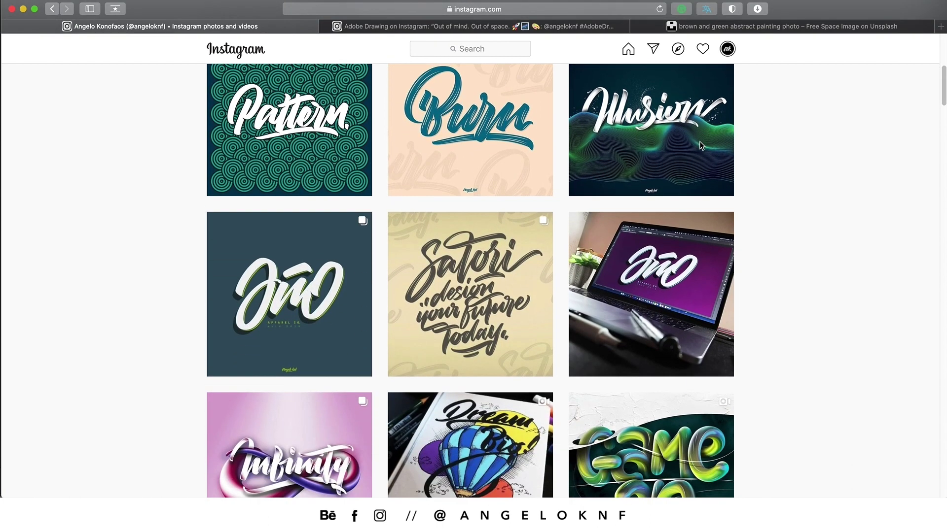
{"action": "scroll", "coordinate": [699, 142], "scroll_direction": "down", "scroll_amount": 11}
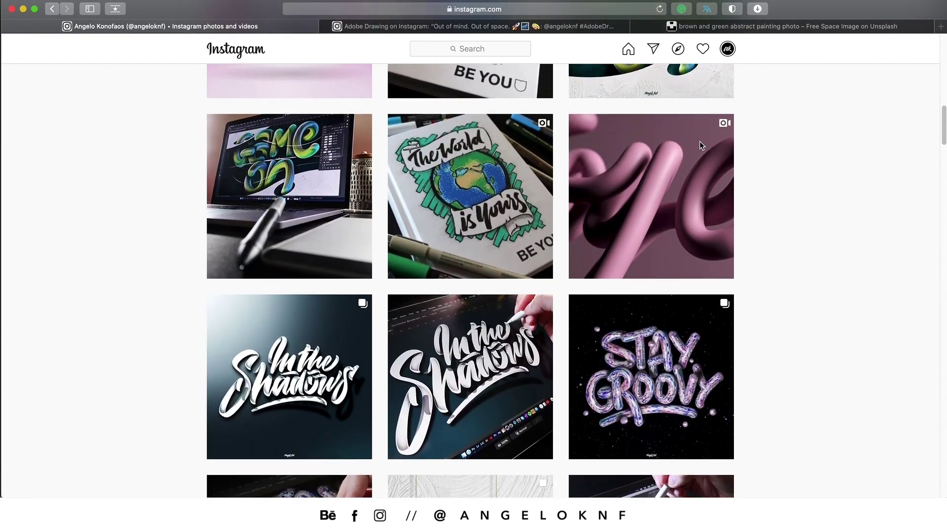
{"action": "scroll", "coordinate": [702, 145], "scroll_direction": "down", "scroll_amount": 10}
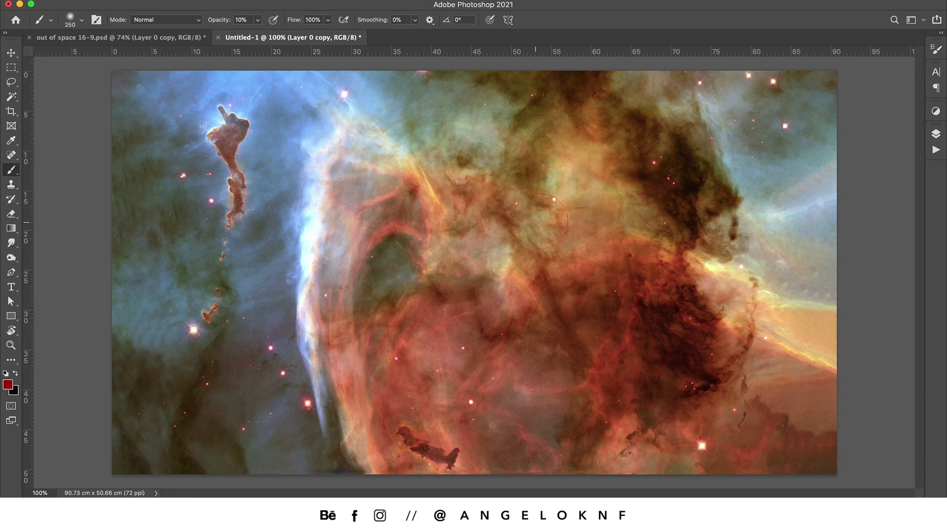
Switch to Photoshop, create a new layer above the nebula image and activate the Mixer Brush Tool
{"action": "left_click", "coordinate": [935, 134]}
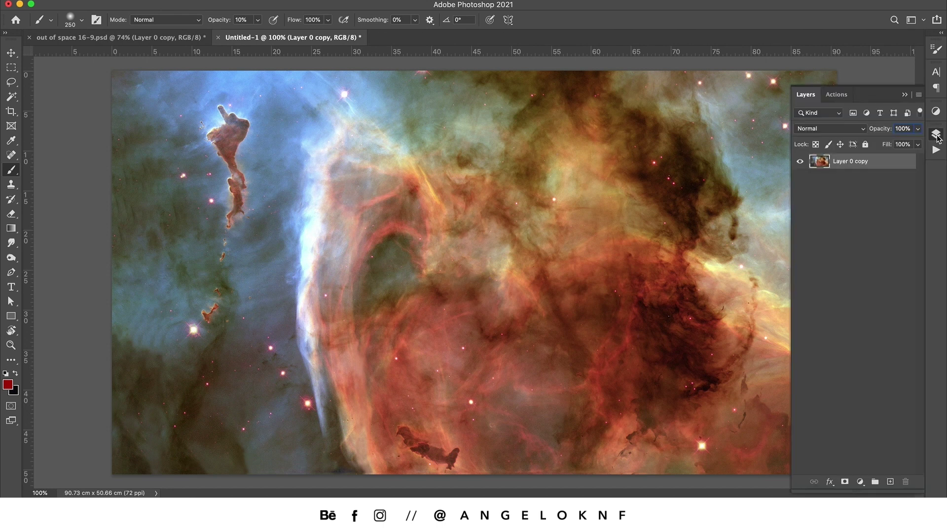
{"action": "left_click", "coordinate": [890, 482]}
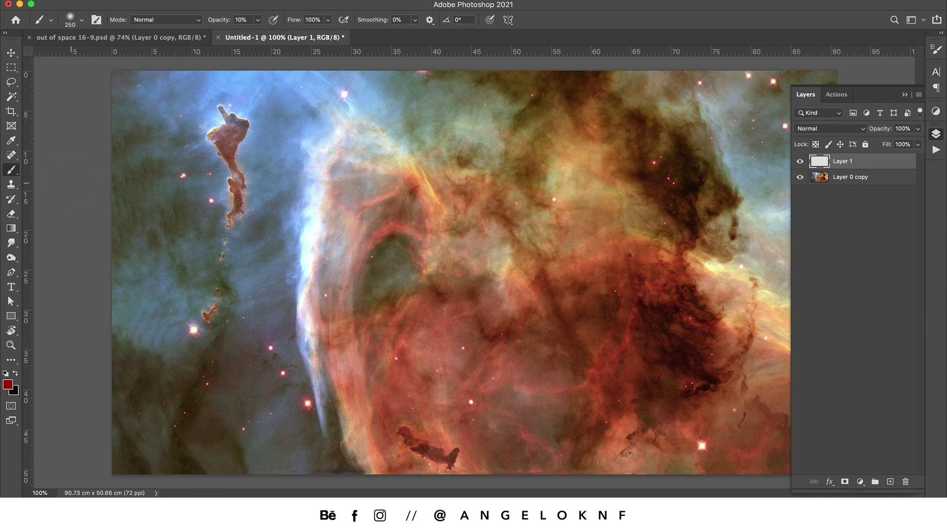
{"action": "left_click", "coordinate": [18, 173]}
{"action": "right_click", "coordinate": [14, 169]}
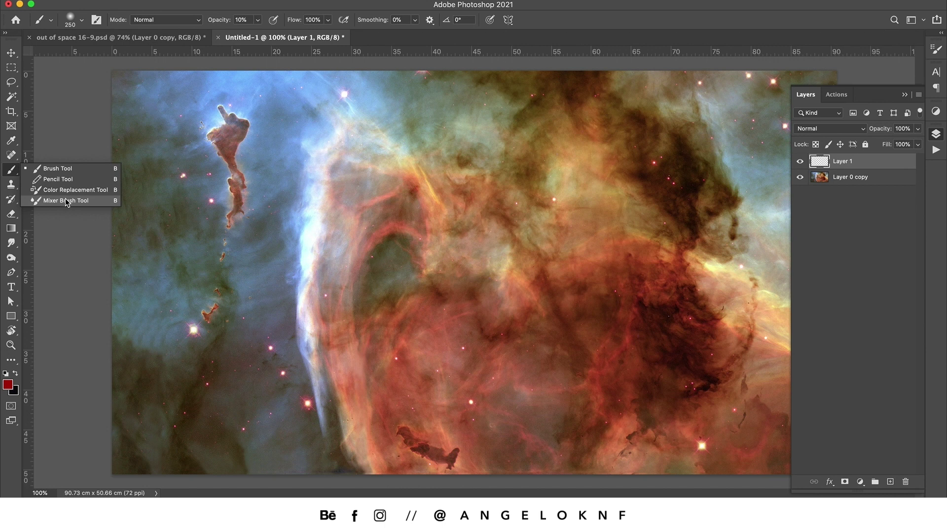
{"action": "left_click", "coordinate": [66, 201]}
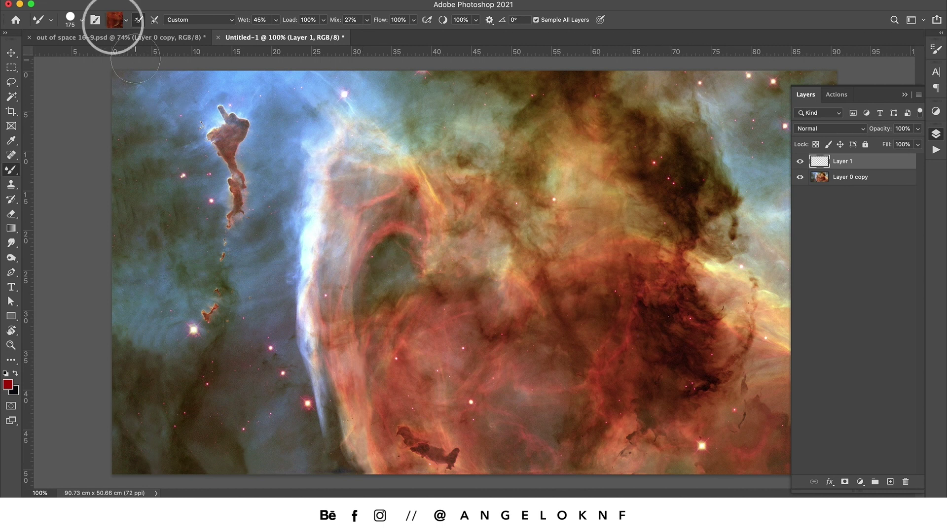
{"action": "left_click", "coordinate": [138, 20]}
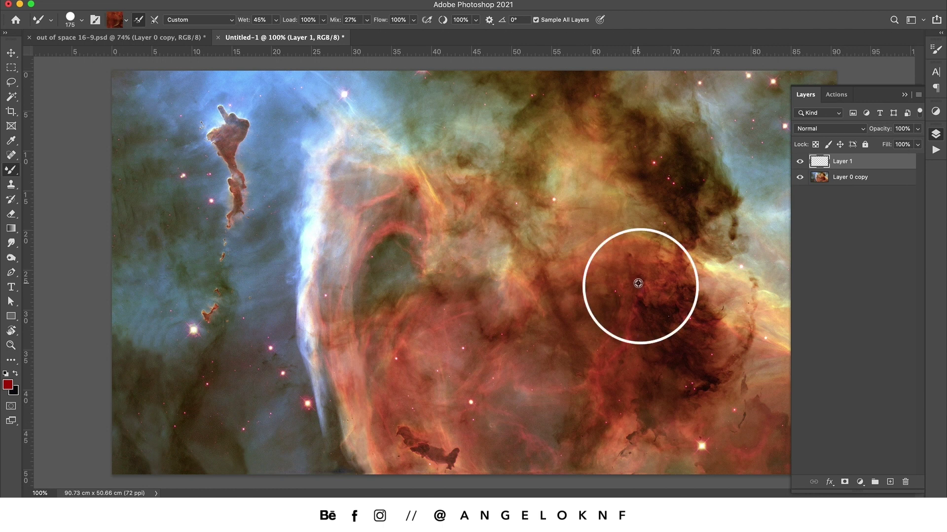
Sample several nebula areas into the Mixer Brush, finishing with the dark red region on the right of the image
{"action": "left_click", "coordinate": [639, 284], "text": "alt"}
{"action": "left_click", "coordinate": [643, 289], "text": "alt"}
{"action": "left_click", "coordinate": [389, 139], "text": "alt"}
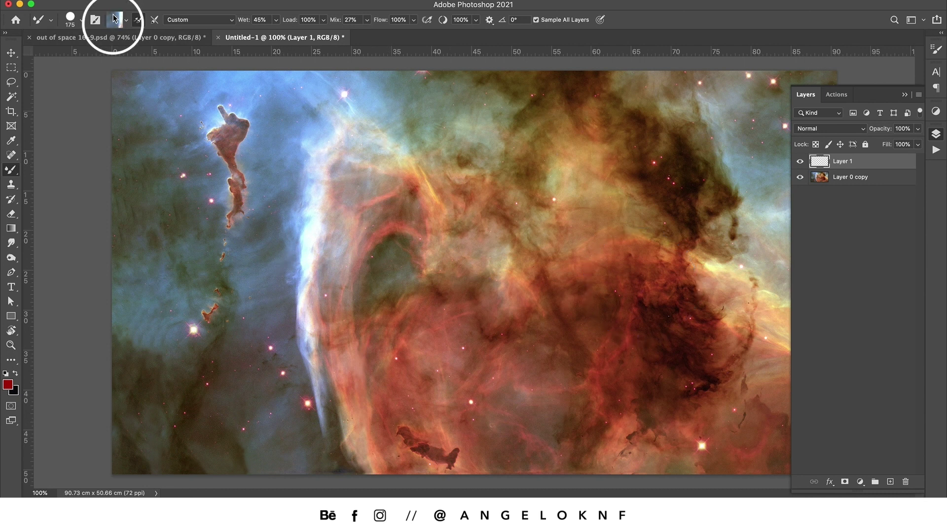
{"action": "left_click", "coordinate": [214, 132], "text": "alt"}
{"action": "left_click", "coordinate": [298, 119], "text": "alt"}
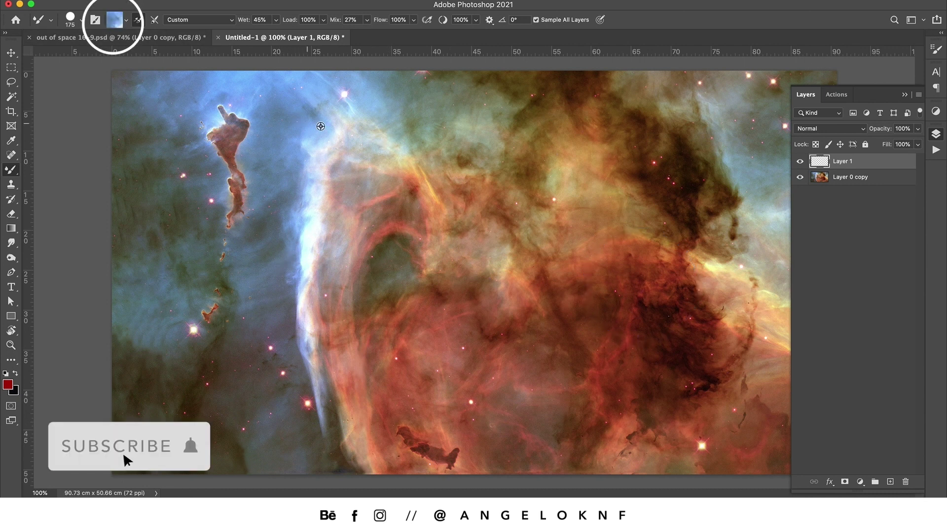
{"action": "left_click", "coordinate": [467, 163], "text": "alt"}
{"action": "left_click", "coordinate": [544, 209], "text": "alt"}
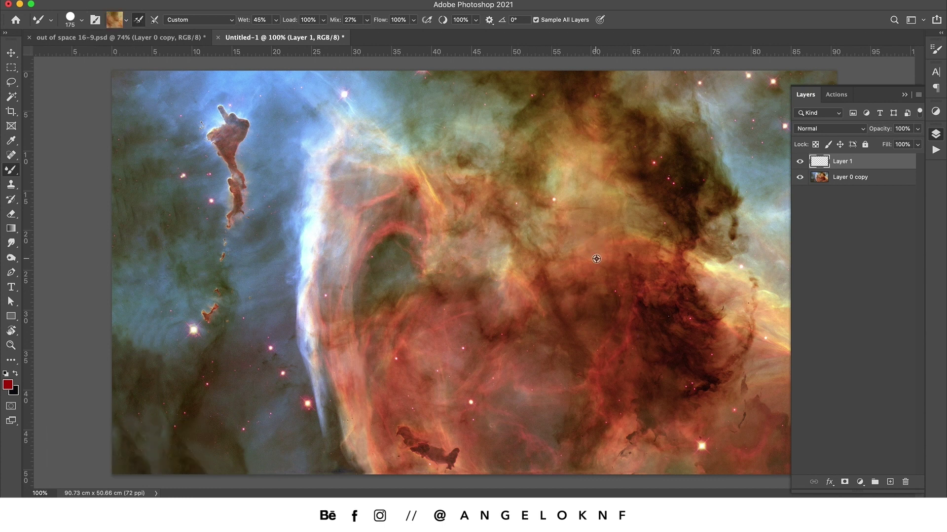
{"action": "left_click", "coordinate": [663, 308], "text": "alt"}
Try an open ring stroke over the nebula with the sampled colours and undo it
{"action": "mouse_move", "coordinate": [360, 156]}
{"action": "left_mouse_down"}
{"action": "mouse_move", "coordinate": [340, 165]}
{"action": "mouse_move", "coordinate": [311, 254]}
{"action": "left_mouse_up"}
{"action": "mouse_move", "coordinate": [342, 296]}
{"action": "left_mouse_down"}
{"action": "mouse_move", "coordinate": [399, 289]}
{"action": "mouse_move", "coordinate": [443, 246]}
{"action": "mouse_move", "coordinate": [452, 182]}
{"action": "mouse_move", "coordinate": [423, 152]}
{"action": "left_mouse_up"}
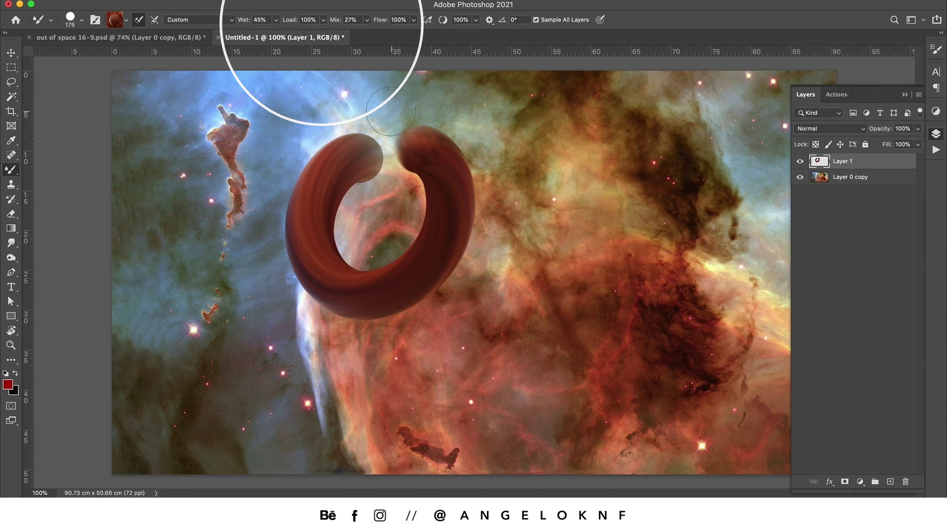
{"action": "key", "text": "super+z"}
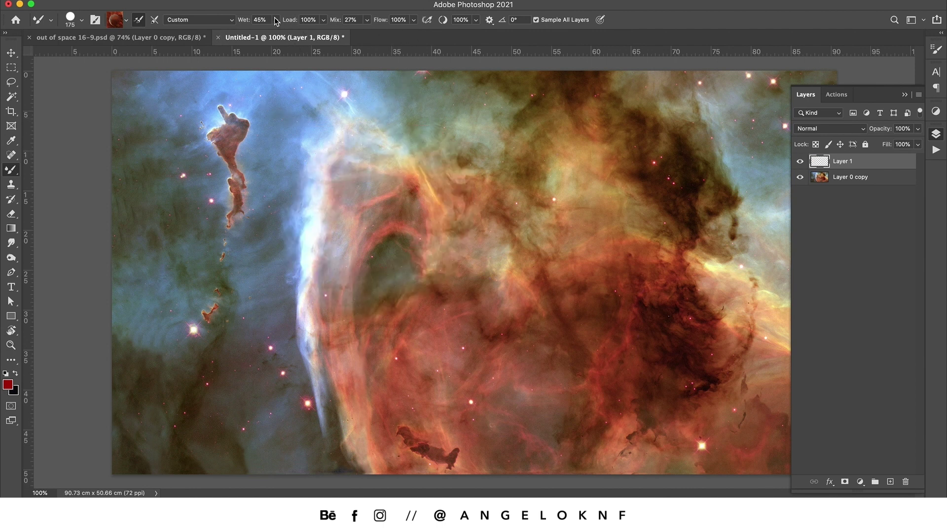
Set the brush's Wet value to 5% and paint an open ring as a test
{"action": "left_click", "coordinate": [276, 20]}
{"action": "left_click_drag", "start_coordinate": [275, 33], "coordinate": [255, 35]}
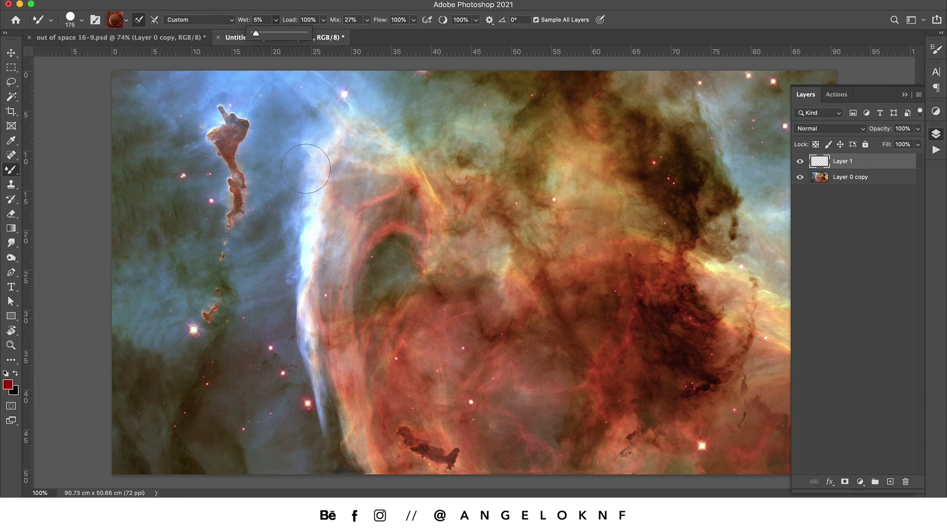
{"action": "left_click_drag", "start_coordinate": [323, 165], "coordinate": [244, 246]}
{"action": "mouse_move", "coordinate": [329, 317]}
{"action": "left_mouse_down"}
{"action": "mouse_move", "coordinate": [389, 279]}
{"action": "mouse_move", "coordinate": [404, 231]}
{"action": "mouse_move", "coordinate": [373, 175]}
{"action": "left_mouse_up"}
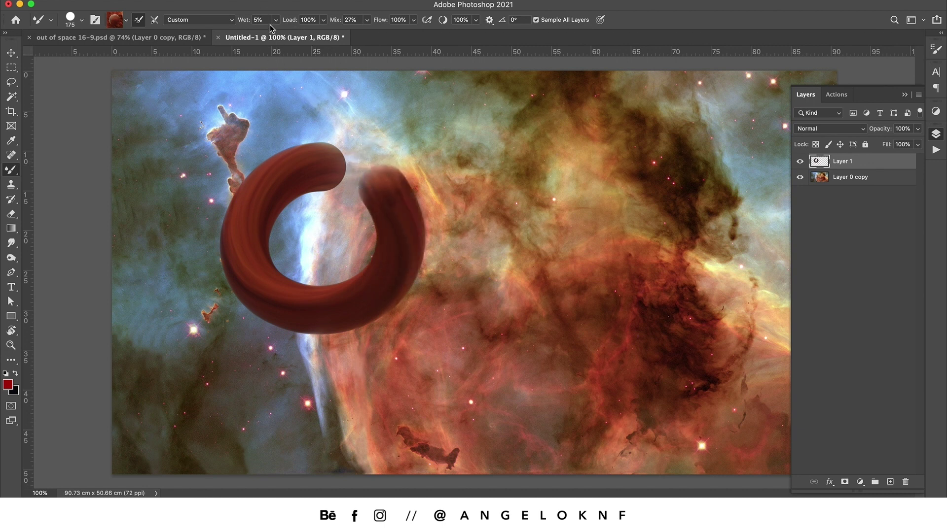
Set the brush's Wet value to 100% and paint a second ring to the right of the first for comparison
{"action": "left_click_drag", "start_coordinate": [274, 23], "coordinate": [343, 39]}
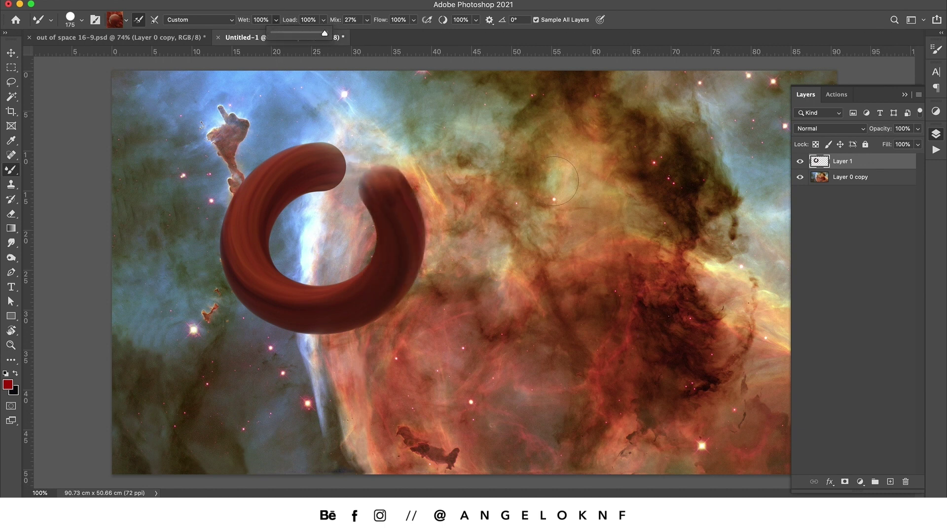
{"action": "mouse_move", "coordinate": [555, 181]}
{"action": "left_mouse_down"}
{"action": "mouse_move", "coordinate": [497, 186]}
{"action": "mouse_move", "coordinate": [488, 263]}
{"action": "mouse_move", "coordinate": [560, 280]}
{"action": "mouse_move", "coordinate": [602, 242]}
{"action": "mouse_move", "coordinate": [610, 188]}
{"action": "mouse_move", "coordinate": [594, 148]}
{"action": "left_mouse_up"}
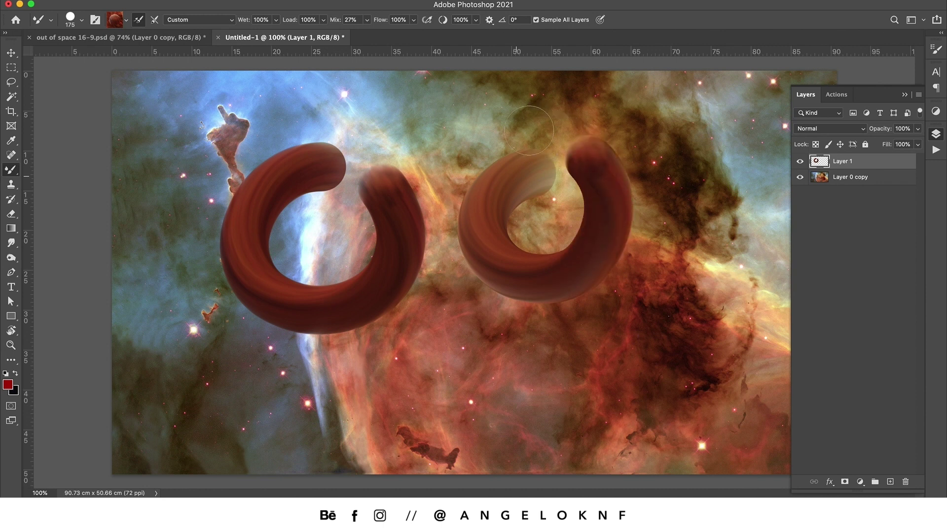
{"action": "left_click_drag", "start_coordinate": [528, 130], "coordinate": [592, 148]}
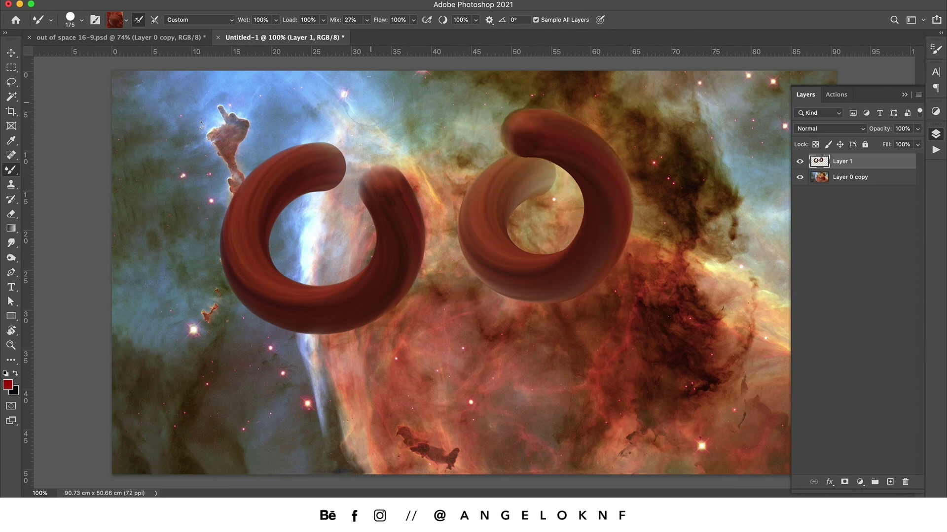
Try a stroke with a lower Load value and undo all the test strokes
{"action": "left_click", "coordinate": [323, 20]}
{"action": "left_click", "coordinate": [299, 37]}
{"action": "mouse_move", "coordinate": [228, 121]}
{"action": "left_mouse_down"}
{"action": "mouse_move", "coordinate": [380, 165]}
{"action": "mouse_move", "coordinate": [425, 144]}
{"action": "mouse_move", "coordinate": [412, 249]}
{"action": "left_mouse_up"}
{"action": "key", "text": "super+z"}
{"action": "key", "text": "super+z"}
{"action": "key", "text": "super+z"}
{"action": "key", "text": "super+z"}
Set Load to 100% and Mix to 86%, and try a long hooked stroke that is cleared from the layer
{"action": "left_click", "coordinate": [323, 20]}
{"action": "left_click", "coordinate": [356, 36]}
{"action": "left_click", "coordinate": [366, 20]}
{"action": "left_click", "coordinate": [400, 36]}
{"action": "key", "text": "super+z"}
{"action": "mouse_move", "coordinate": [375, 158]}
{"action": "left_mouse_down"}
{"action": "mouse_move", "coordinate": [469, 196]}
{"action": "mouse_move", "coordinate": [441, 318]}
{"action": "left_mouse_up"}
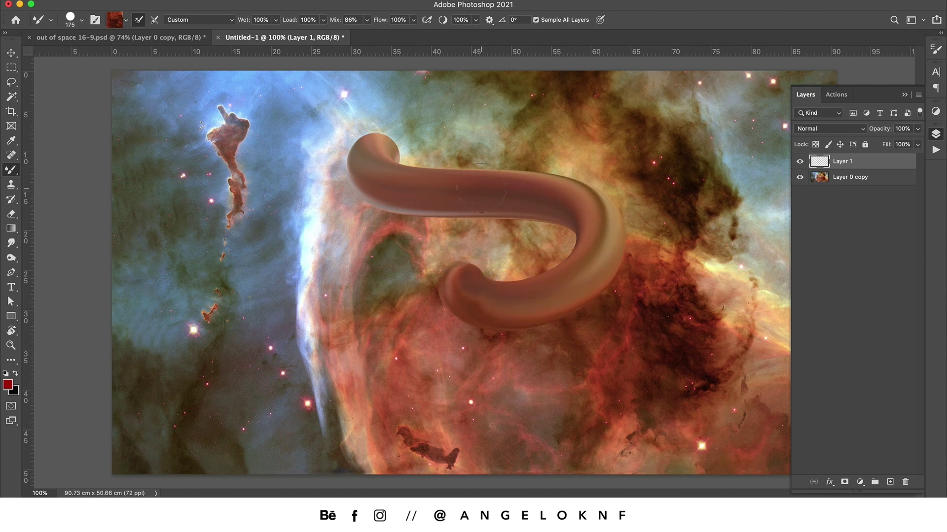
{"action": "key", "text": "BackSpace"}
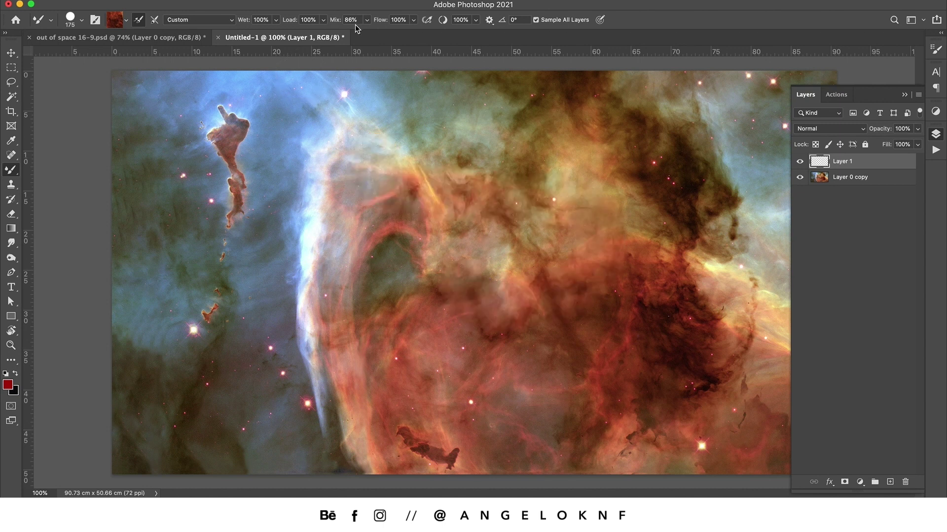
Set the brush to 23% Mix and 44% Wet, trying it with a stroke that is cleared from the layer
{"action": "left_click", "coordinate": [367, 21]}
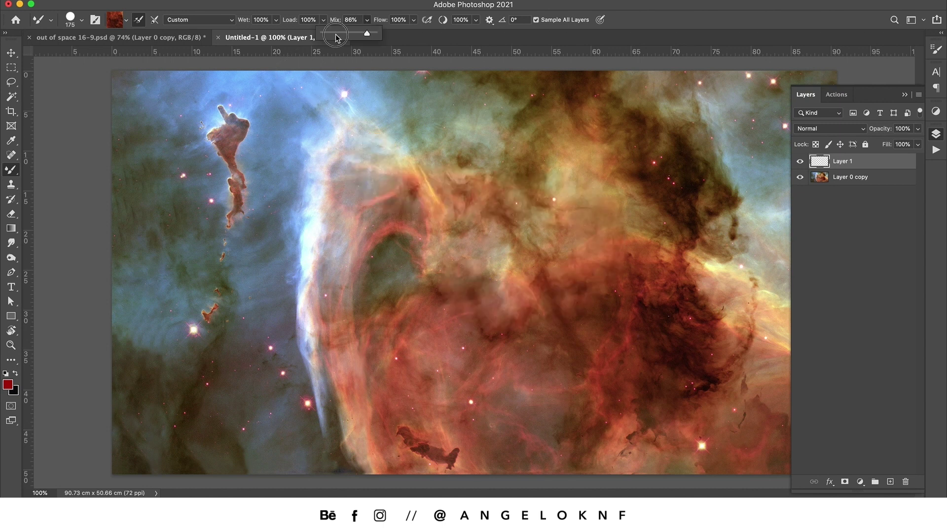
{"action": "left_click", "coordinate": [334, 36]}
{"action": "left_click", "coordinate": [276, 20]}
{"action": "left_click", "coordinate": [247, 35]}
{"action": "left_click_drag", "start_coordinate": [363, 144], "coordinate": [473, 310]}
{"action": "key", "text": "BackSpace"}
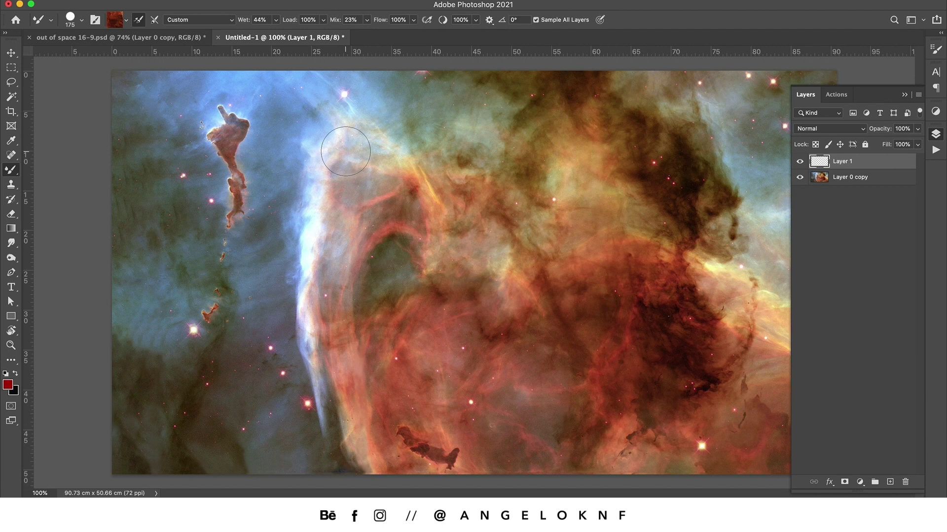
Paint the word "out" in connected tubular strokes, placing the t's stem and its crossbar each on a new layer
{"action": "mouse_move", "coordinate": [364, 183]}
{"action": "left_mouse_down"}
{"action": "mouse_move", "coordinate": [310, 175]}
{"action": "mouse_move", "coordinate": [286, 231]}
{"action": "mouse_move", "coordinate": [342, 267]}
{"action": "mouse_move", "coordinate": [392, 238]}
{"action": "mouse_move", "coordinate": [406, 194]}
{"action": "mouse_move", "coordinate": [394, 177]}
{"action": "mouse_move", "coordinate": [396, 195]}
{"action": "mouse_move", "coordinate": [464, 168]}
{"action": "mouse_move", "coordinate": [439, 201]}
{"action": "mouse_move", "coordinate": [428, 255]}
{"action": "mouse_move", "coordinate": [448, 268]}
{"action": "mouse_move", "coordinate": [487, 255]}
{"action": "mouse_move", "coordinate": [526, 207]}
{"action": "mouse_move", "coordinate": [531, 164]}
{"action": "left_mouse_up"}
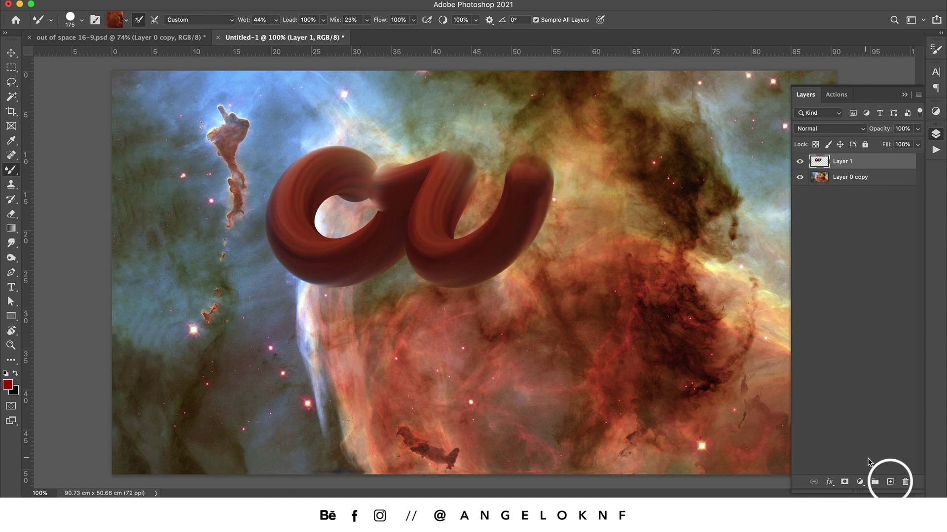
{"action": "left_click", "coordinate": [889, 482]}
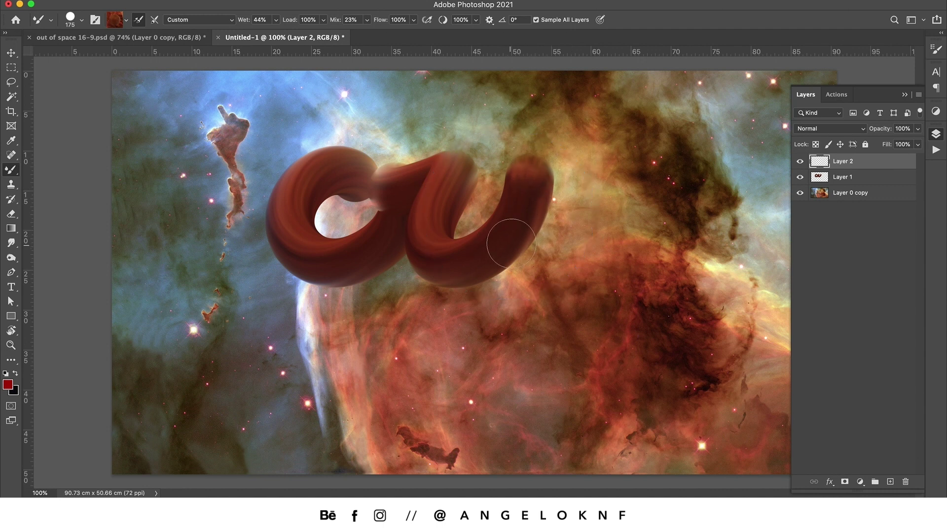
{"action": "mouse_move", "coordinate": [567, 99]}
{"action": "left_mouse_down"}
{"action": "mouse_move", "coordinate": [537, 196]}
{"action": "mouse_move", "coordinate": [546, 269]}
{"action": "mouse_move", "coordinate": [584, 252]}
{"action": "left_mouse_up"}
{"action": "left_click_drag", "start_coordinate": [608, 195], "coordinate": [611, 192]}
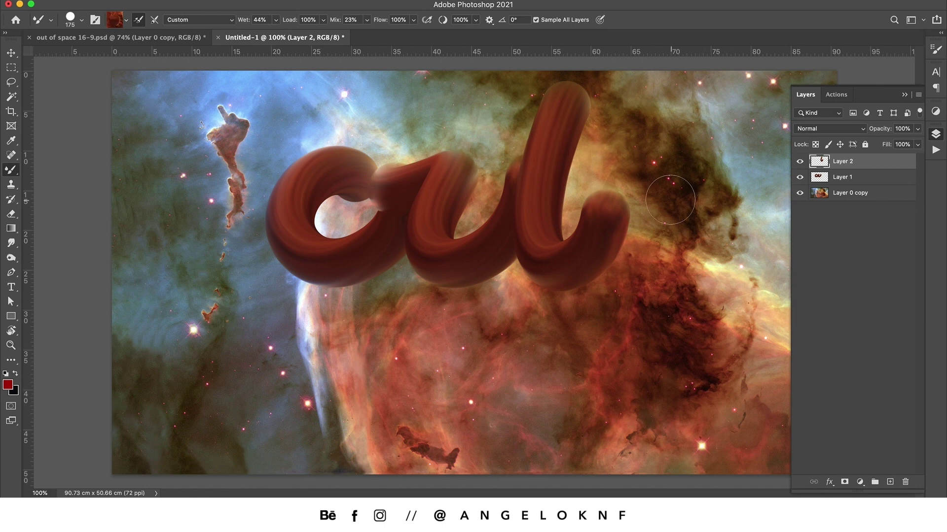
{"action": "left_click", "coordinate": [890, 482]}
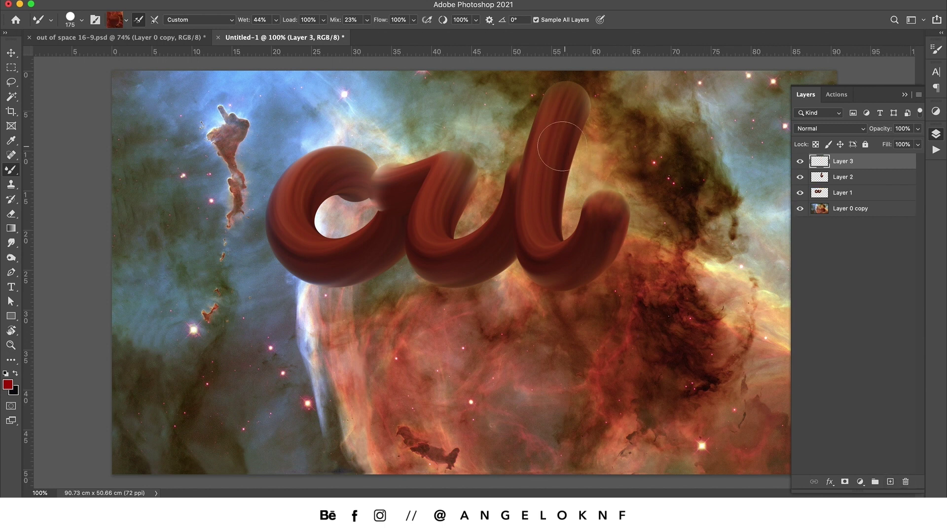
{"action": "left_click_drag", "start_coordinate": [494, 129], "coordinate": [618, 127]}
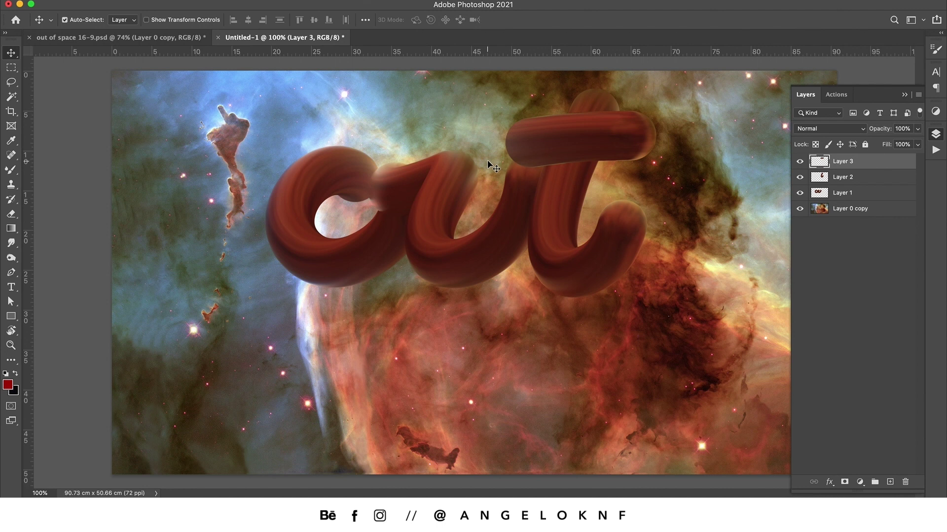
Move the whole word "out" closer to the canvas centre and add a new layer clipped to the t's crossbar layer
{"action": "left_click_drag", "start_coordinate": [557, 190], "coordinate": [538, 249]}
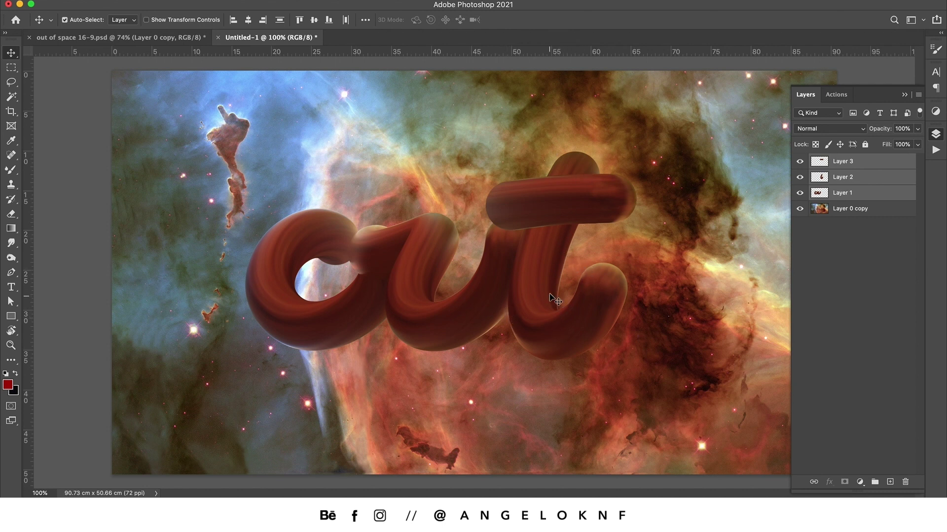
{"action": "left_click", "coordinate": [871, 165]}
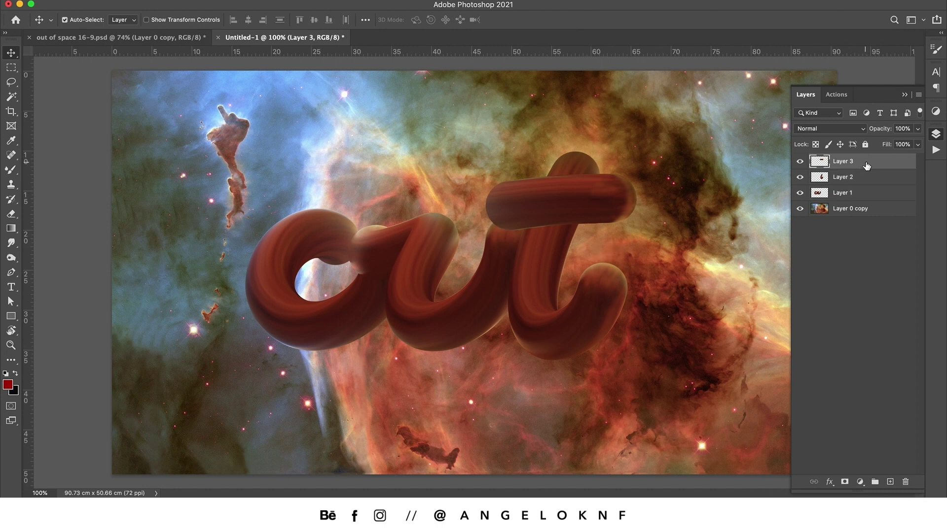
{"action": "left_click", "coordinate": [890, 484]}
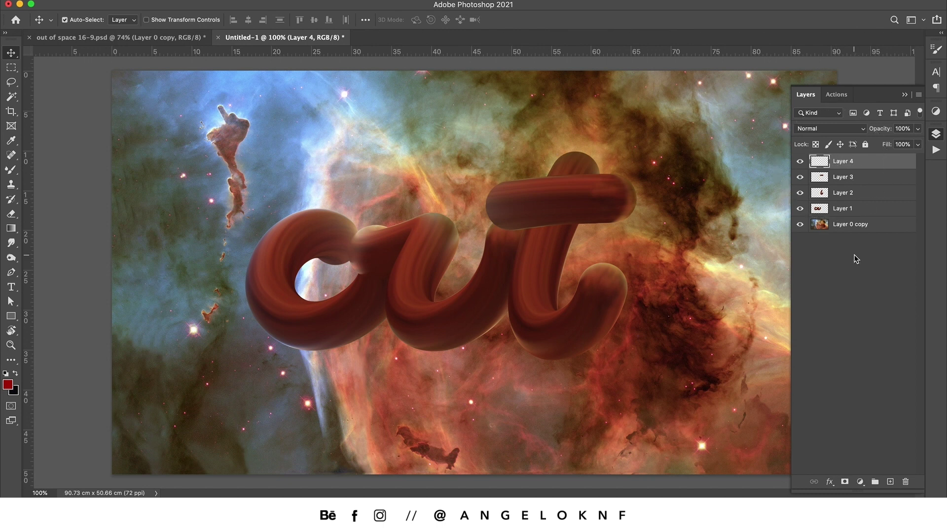
{"action": "right_click", "coordinate": [870, 166]}
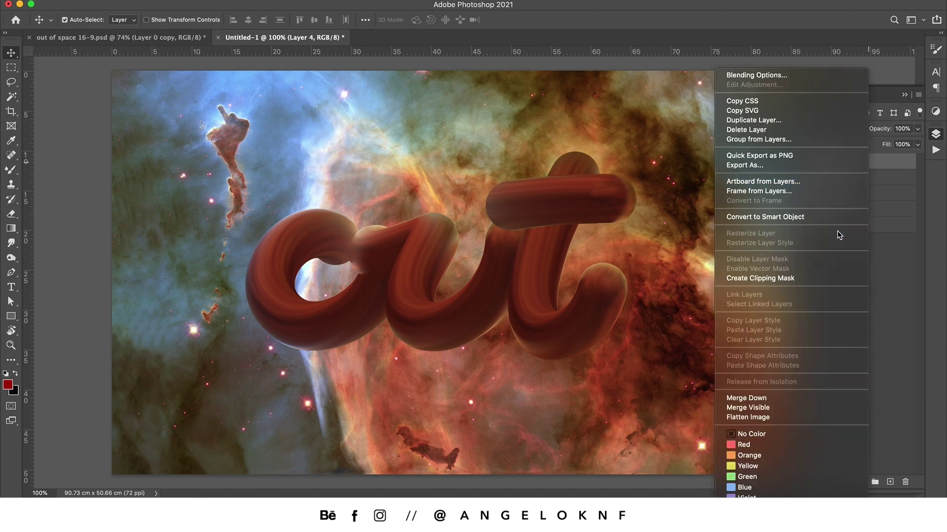
{"action": "left_click", "coordinate": [791, 279]}
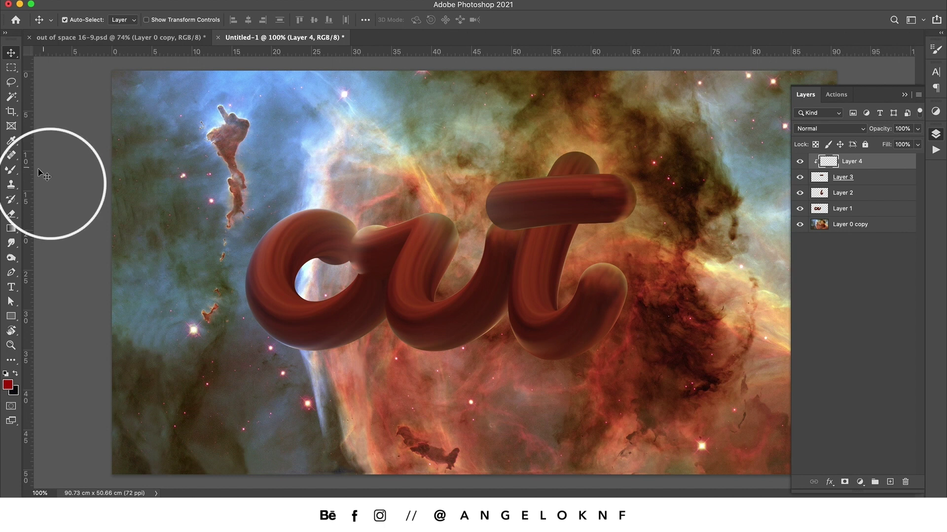
Switch to the regular Brush tool with a soft 159 px tip and set the foreground colour to black
{"action": "left_click", "coordinate": [12, 170]}
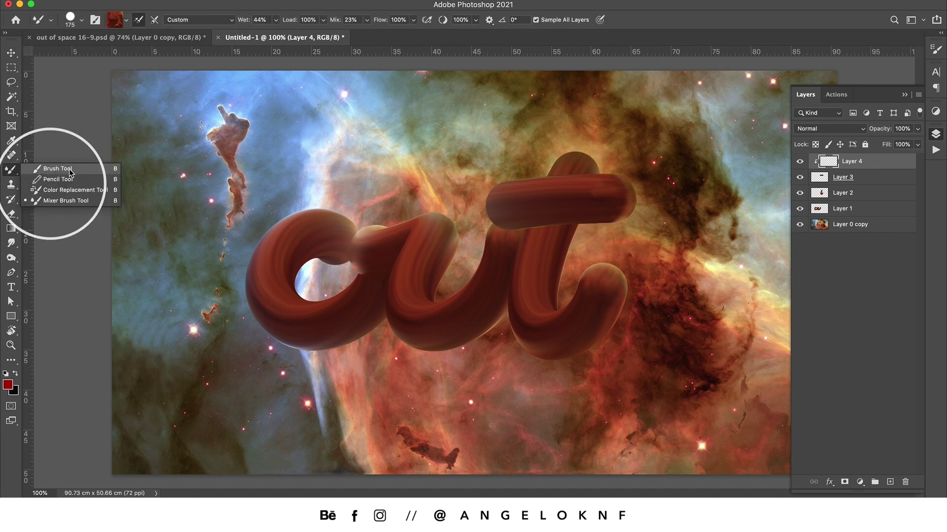
{"action": "left_click", "coordinate": [64, 169]}
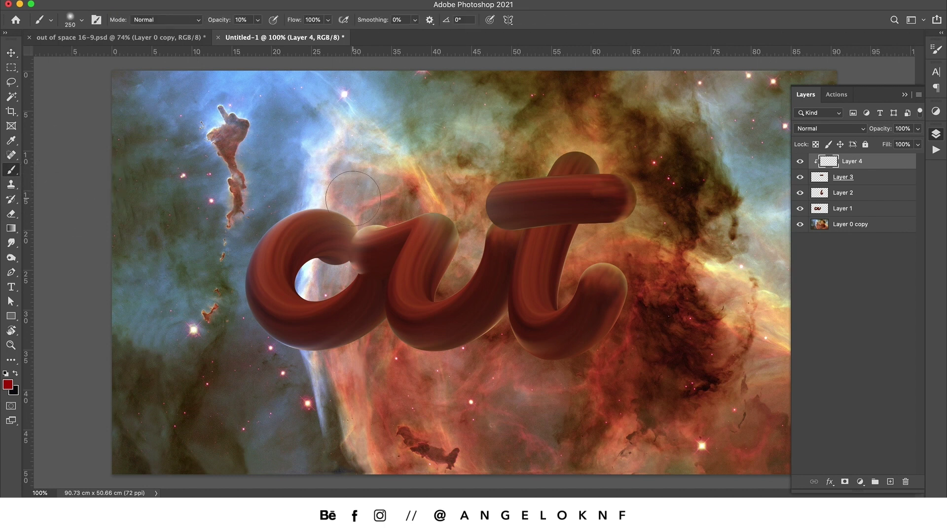
{"action": "right_click", "coordinate": [430, 193]}
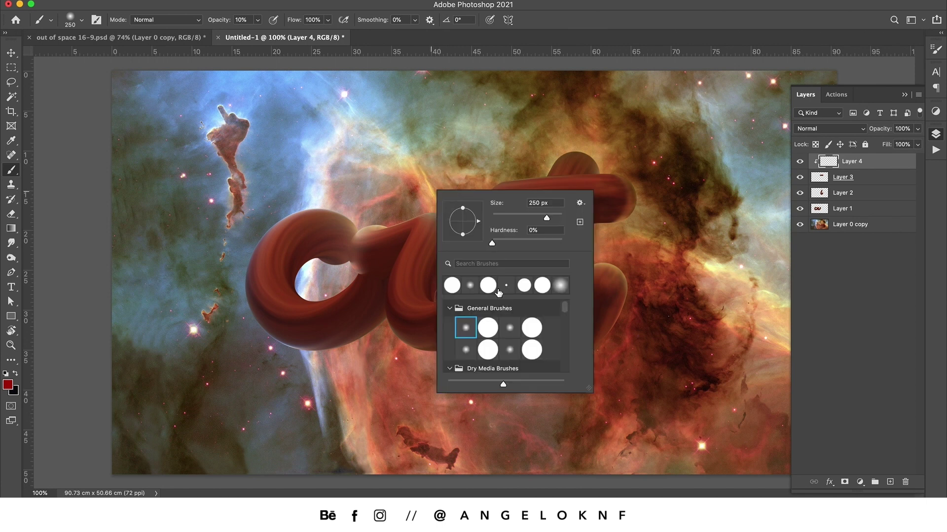
{"action": "left_click_drag", "start_coordinate": [546, 217], "coordinate": [536, 218]}
{"action": "left_click", "coordinate": [11, 383]}
{"action": "left_click_drag", "start_coordinate": [676, 260], "coordinate": [640, 324]}
{"action": "left_click", "coordinate": [900, 152]}
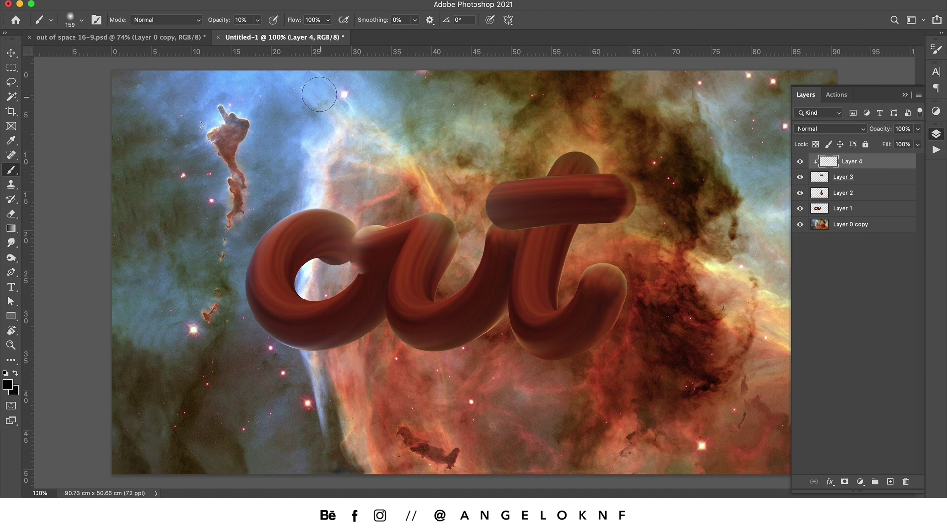
Enable pen pressure control for the brush opacity and set the opacity to 100%
{"action": "left_click", "coordinate": [274, 22]}
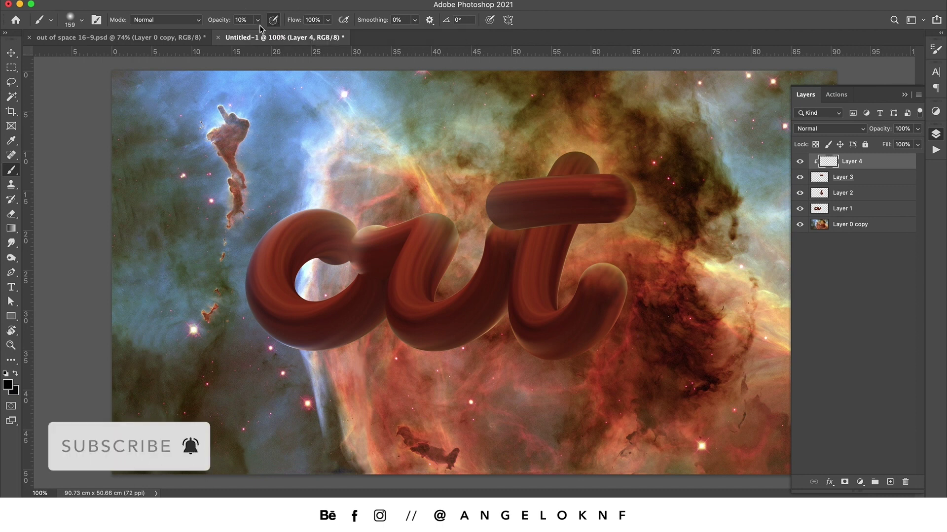
{"action": "left_click", "coordinate": [257, 20]}
{"action": "left_click_drag", "start_coordinate": [255, 33], "coordinate": [304, 33]}
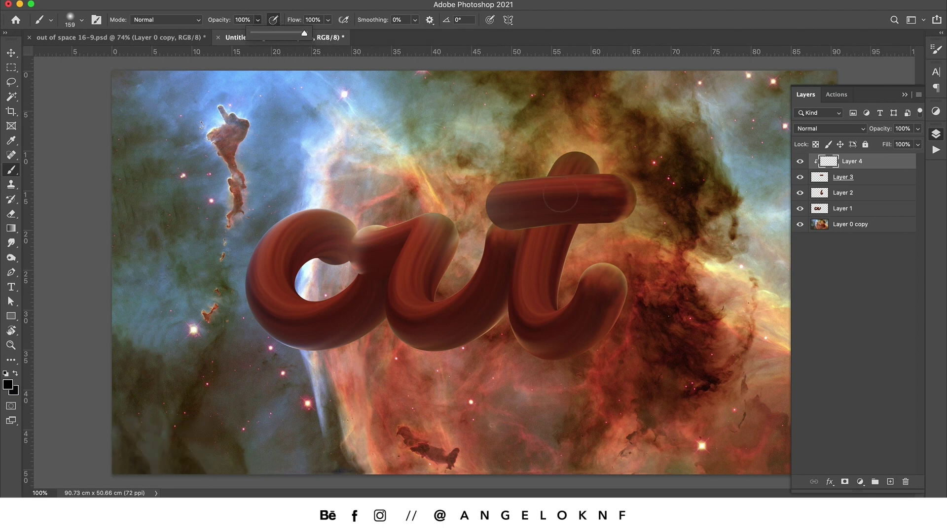
Try dark shading strokes across the t's crossbar and undo them
{"action": "left_click_drag", "start_coordinate": [465, 147], "coordinate": [446, 273]}
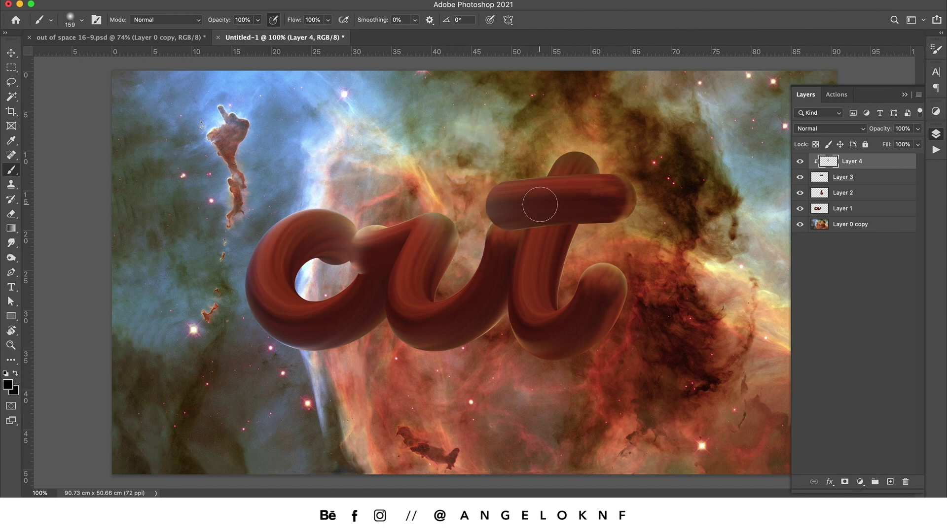
{"action": "mouse_move", "coordinate": [613, 200]}
{"action": "left_mouse_down"}
{"action": "mouse_move", "coordinate": [569, 216]}
{"action": "mouse_move", "coordinate": [529, 206]}
{"action": "left_mouse_up"}
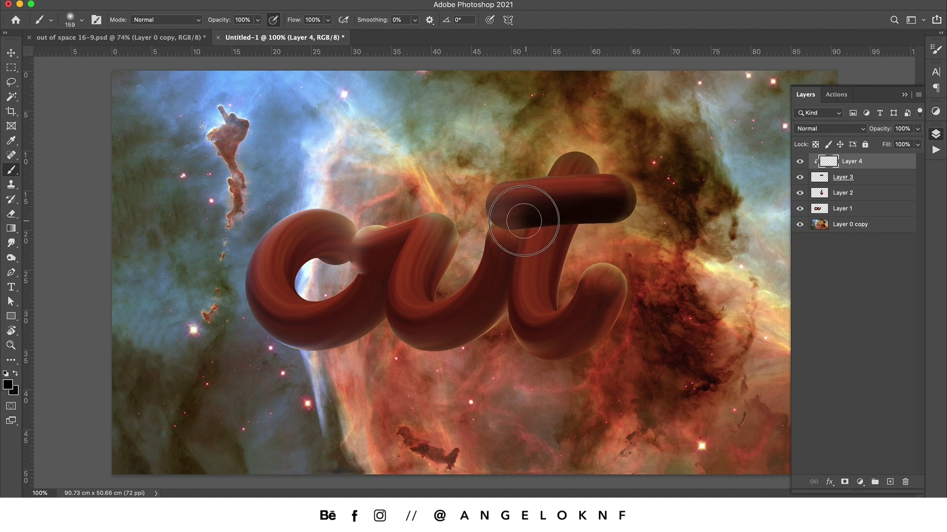
{"action": "key", "text": "super+z"}
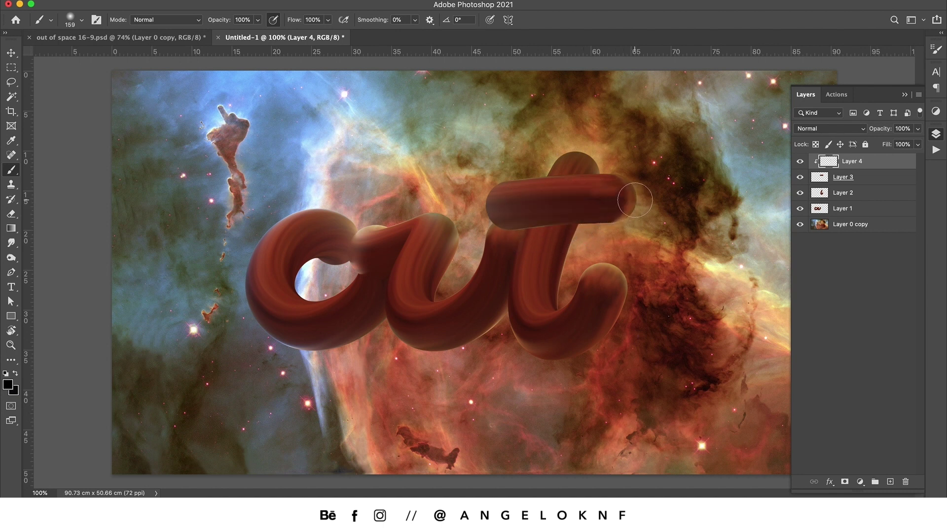
Shade the right end and lower edge of the t's crossbar softly in black on its clipped layer
{"action": "left_click_drag", "start_coordinate": [636, 200], "coordinate": [617, 219]}
{"action": "left_click_drag", "start_coordinate": [543, 214], "coordinate": [519, 222]}
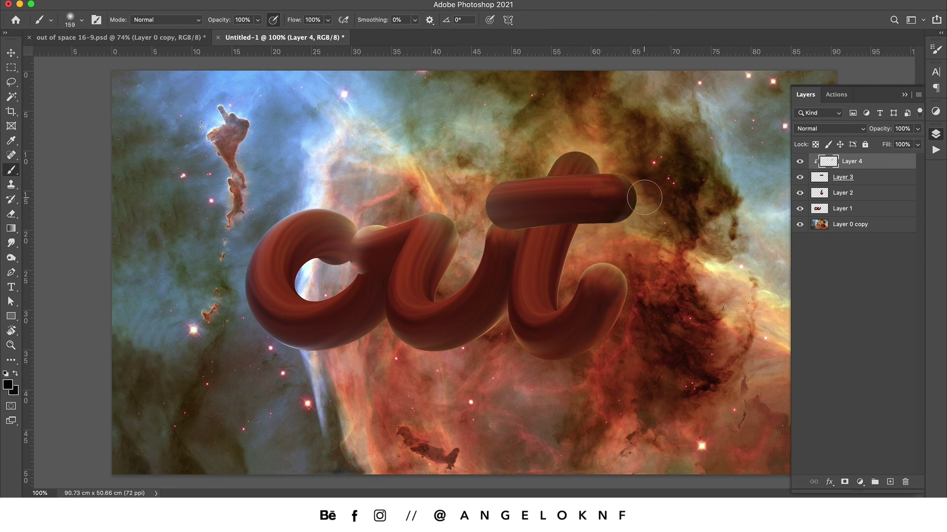
Add a new layer above the t's stem layer and clip it to the stem
{"action": "left_click", "coordinate": [873, 196]}
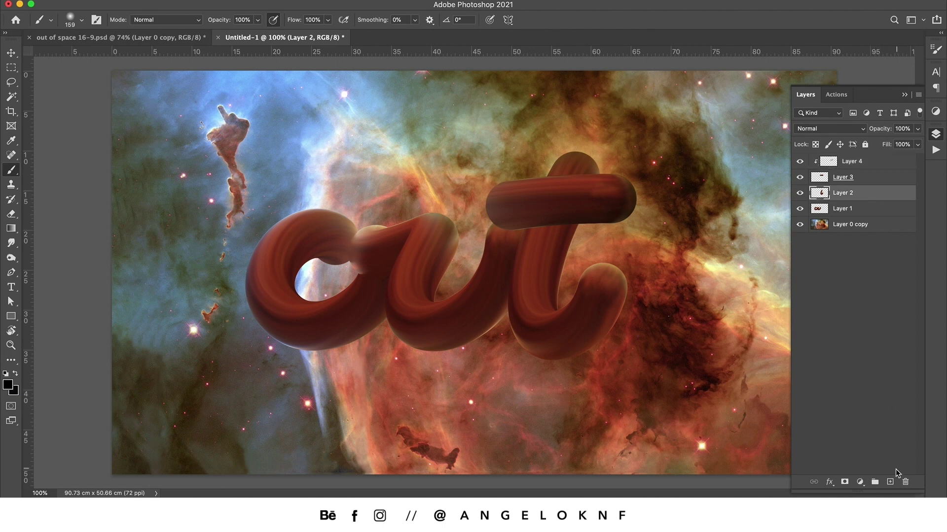
{"action": "left_click", "coordinate": [890, 481]}
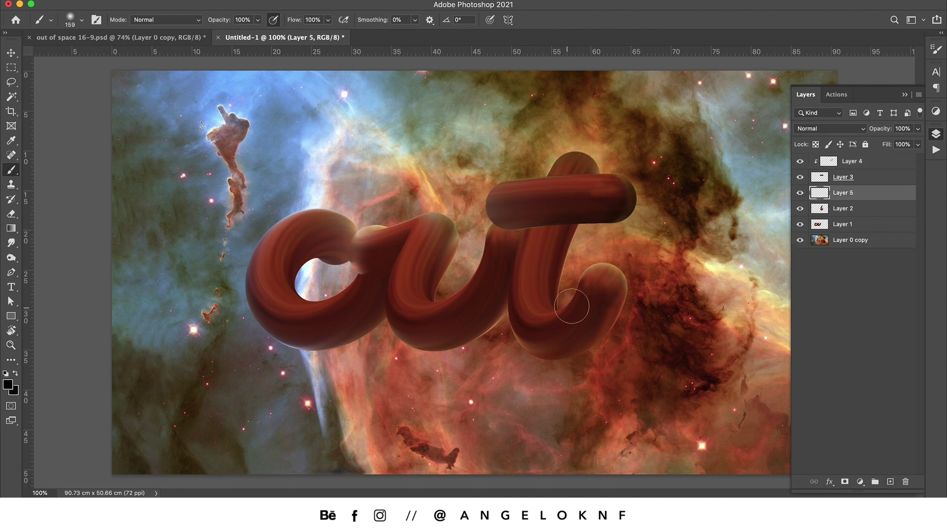
{"action": "left_click", "coordinate": [861, 208]}
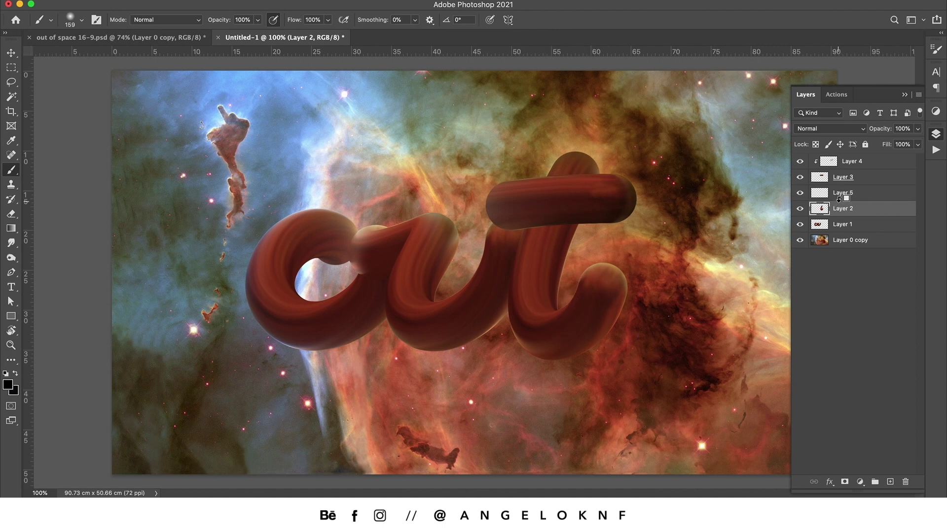
{"action": "left_click", "coordinate": [838, 198], "text": "alt"}
{"action": "left_click", "coordinate": [871, 195]}
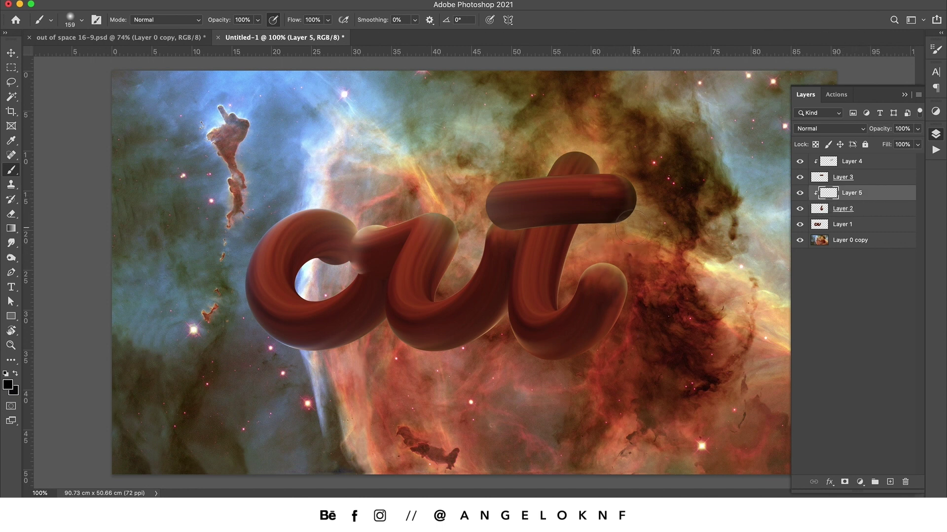
Paint black shadows on the t's stem beneath the crossbar and along its lower curve, with the brush enlarged to 150 px
{"action": "left_click_drag", "start_coordinate": [577, 228], "coordinate": [548, 229]}
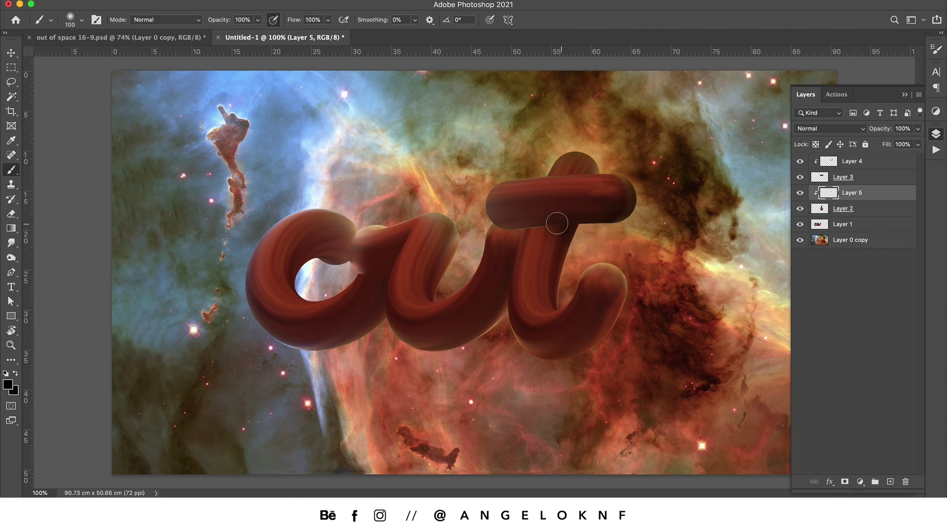
{"action": "key", "text": "bracketright"}
{"action": "key", "text": "bracketright"}
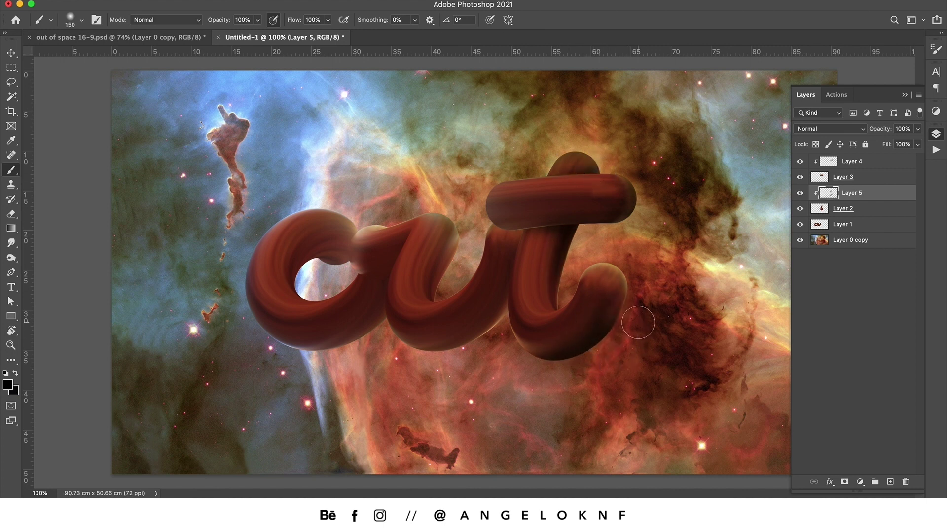
Add a new layer clipped to the "ou" layer and shade the u's right arm beside the t in black
{"action": "left_click", "coordinate": [875, 227]}
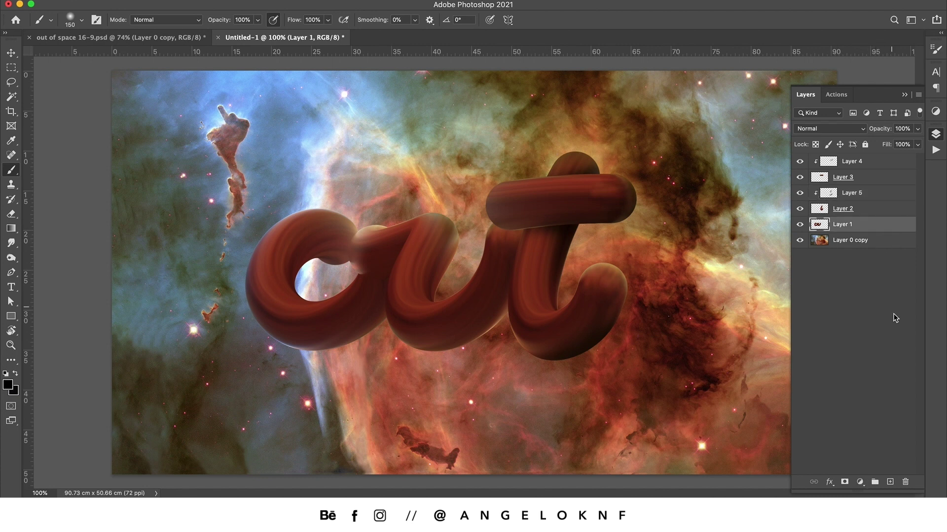
{"action": "left_click", "coordinate": [890, 483]}
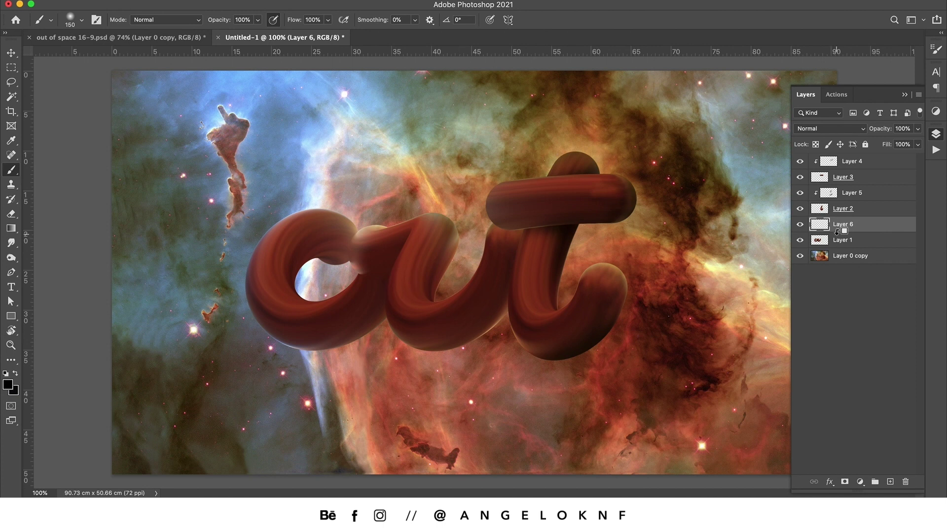
{"action": "left_click", "coordinate": [837, 232], "text": "alt"}
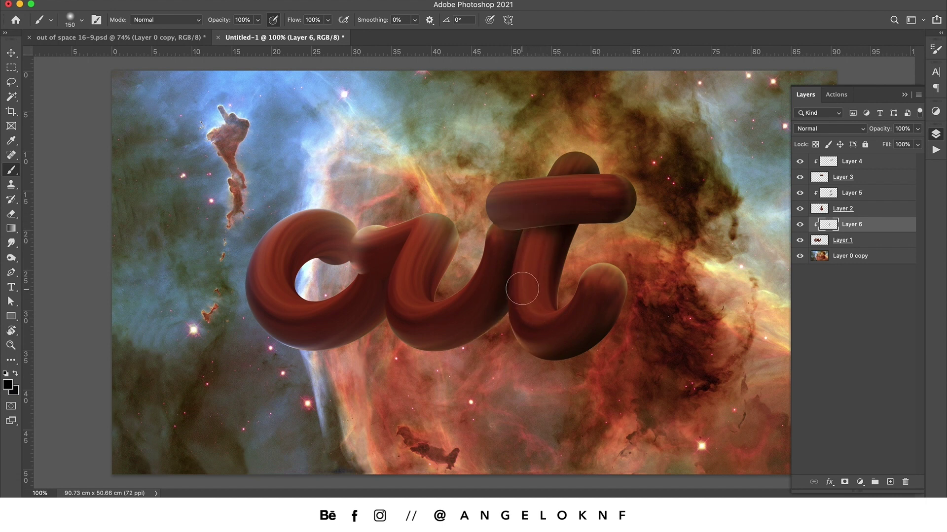
{"action": "left_click_drag", "start_coordinate": [521, 240], "coordinate": [483, 323]}
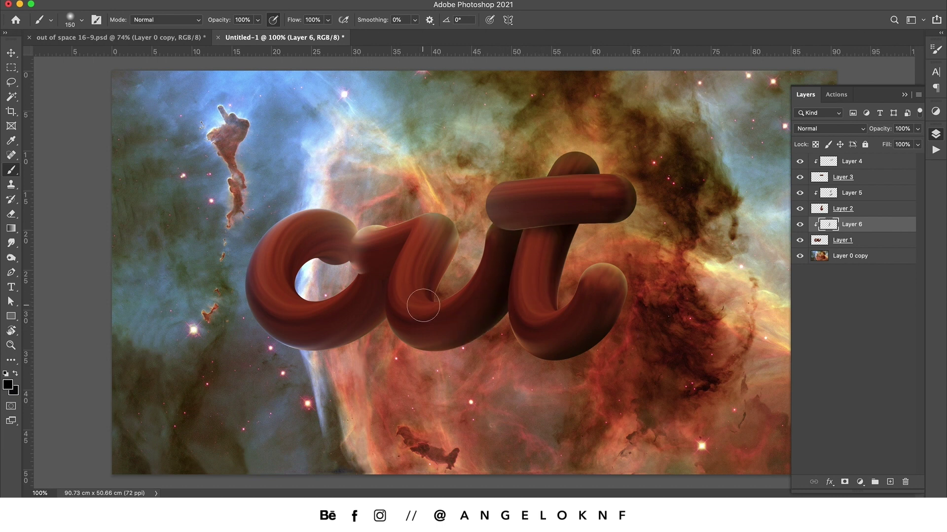
Draw a closed Pen path around the o's lower-right part, following the edges where the u overlaps it
{"action": "key", "text": "z"}
{"action": "left_click_drag", "start_coordinate": [363, 275], "coordinate": [432, 272]}
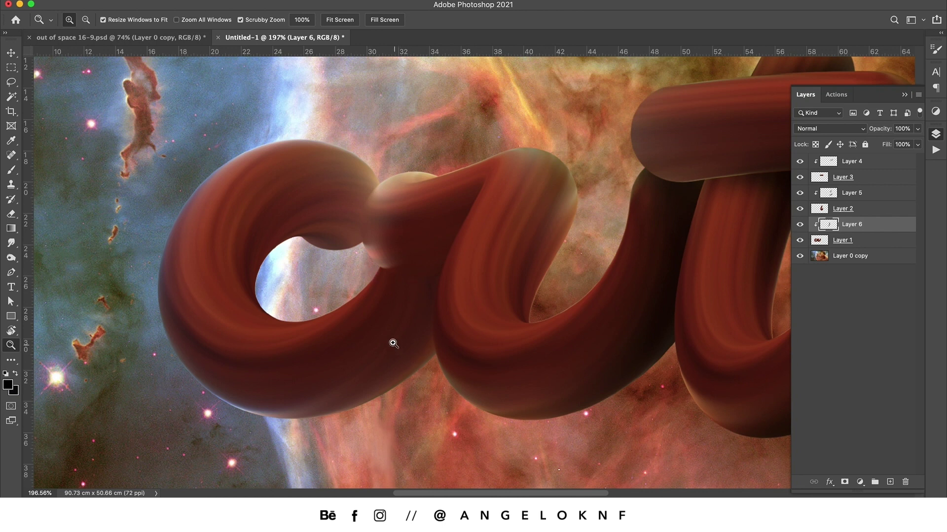
{"action": "left_click", "coordinate": [11, 272]}
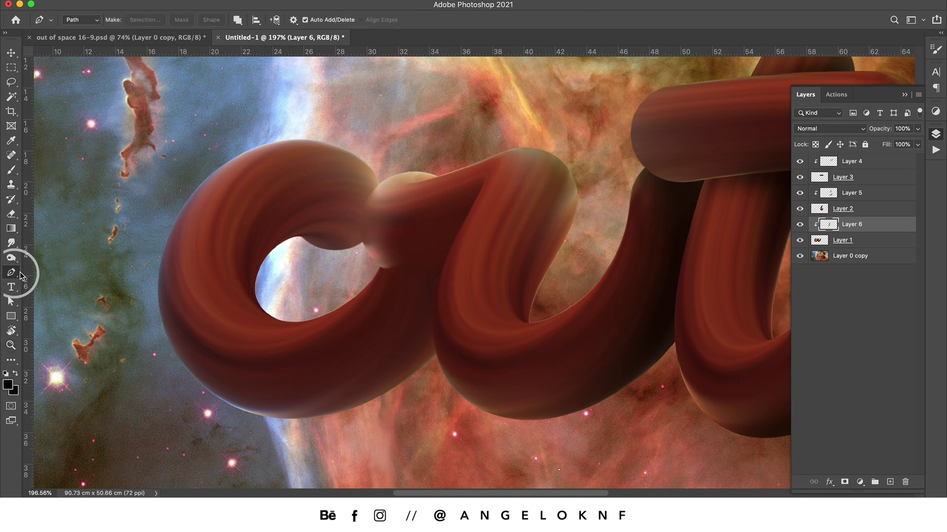
{"action": "left_click_drag", "start_coordinate": [376, 264], "coordinate": [462, 258]}
{"action": "left_click", "coordinate": [439, 274], "text": "alt"}
{"action": "left_click_drag", "start_coordinate": [437, 367], "coordinate": [459, 428]}
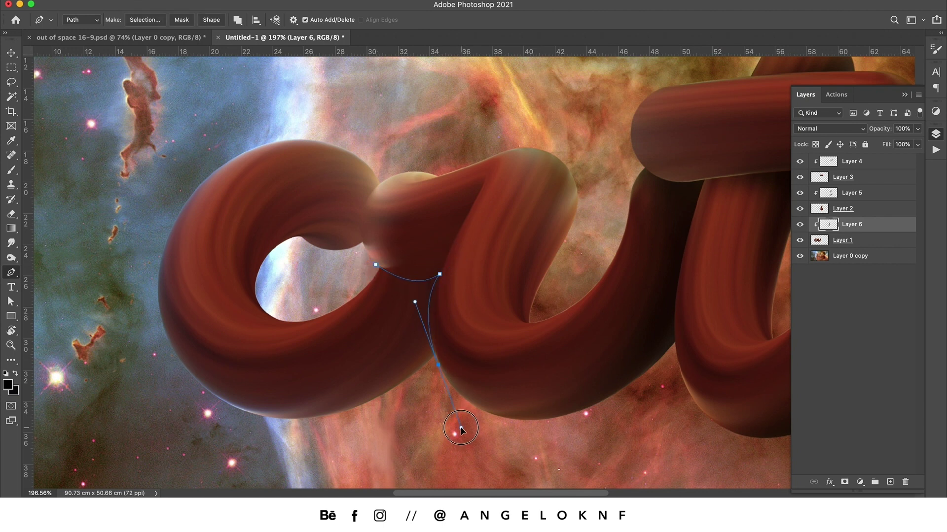
{"action": "left_click_drag", "start_coordinate": [281, 439], "coordinate": [267, 403]}
{"action": "left_click", "coordinate": [269, 300]}
{"action": "left_click", "coordinate": [376, 265]}
Convert the path to a selection with a 0-pixel feather and paint a black shadow on the o inside it
{"action": "key", "text": "z"}
{"action": "left_click_drag", "start_coordinate": [428, 274], "coordinate": [474, 274]}
{"action": "left_click_drag", "start_coordinate": [319, 273], "coordinate": [295, 257]}
{"action": "left_click_drag", "start_coordinate": [468, 327], "coordinate": [393, 203]}
{"action": "left_click_drag", "start_coordinate": [322, 196], "coordinate": [310, 191]}
{"action": "left_click", "coordinate": [385, 150]}
{"action": "mouse_move", "coordinate": [317, 240]}
{"action": "left_mouse_down"}
{"action": "mouse_move", "coordinate": [331, 218]}
{"action": "mouse_move", "coordinate": [330, 232]}
{"action": "left_mouse_up"}
{"action": "left_click_drag", "start_coordinate": [385, 150], "coordinate": [379, 158]}
{"action": "left_click_drag", "start_coordinate": [330, 232], "coordinate": [336, 247]}
{"action": "left_click_drag", "start_coordinate": [303, 198], "coordinate": [291, 191]}
{"action": "left_click_drag", "start_coordinate": [309, 253], "coordinate": [343, 318]}
{"action": "key", "text": "p"}
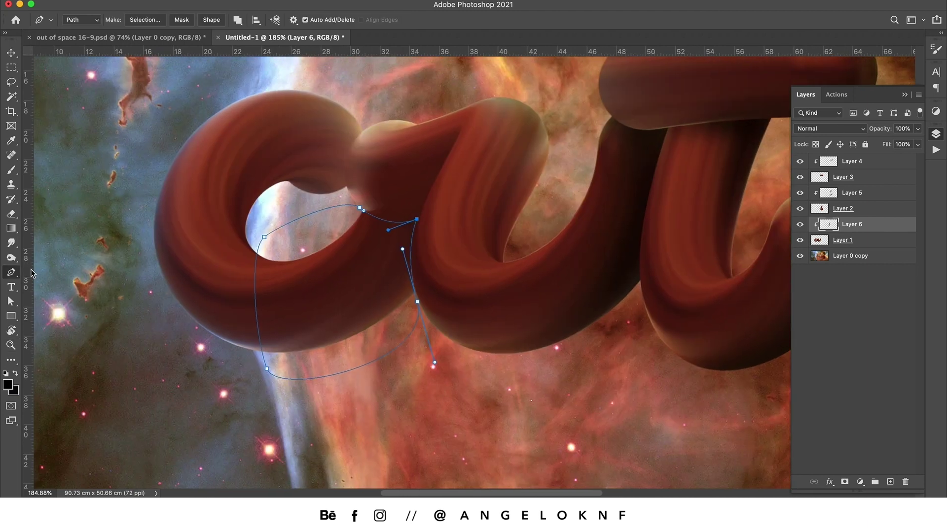
{"action": "right_click", "coordinate": [355, 258]}
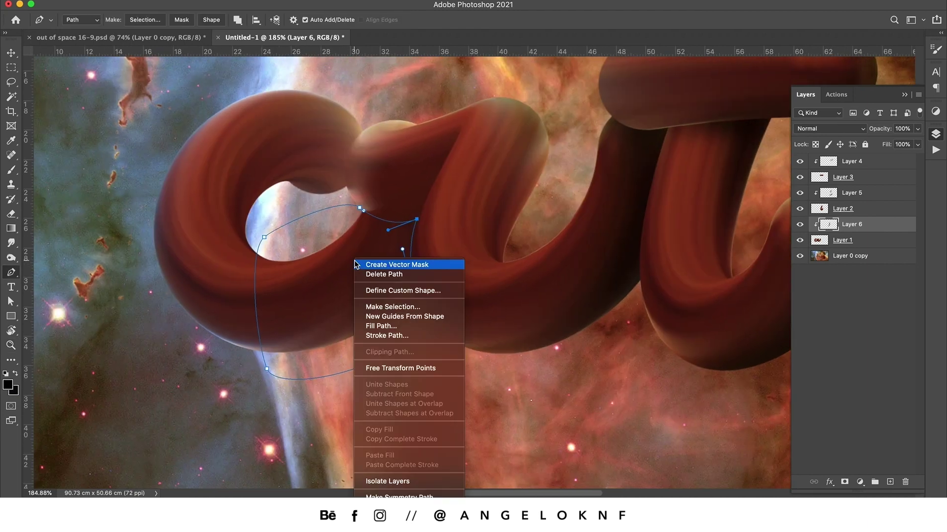
{"action": "left_click", "coordinate": [422, 307]}
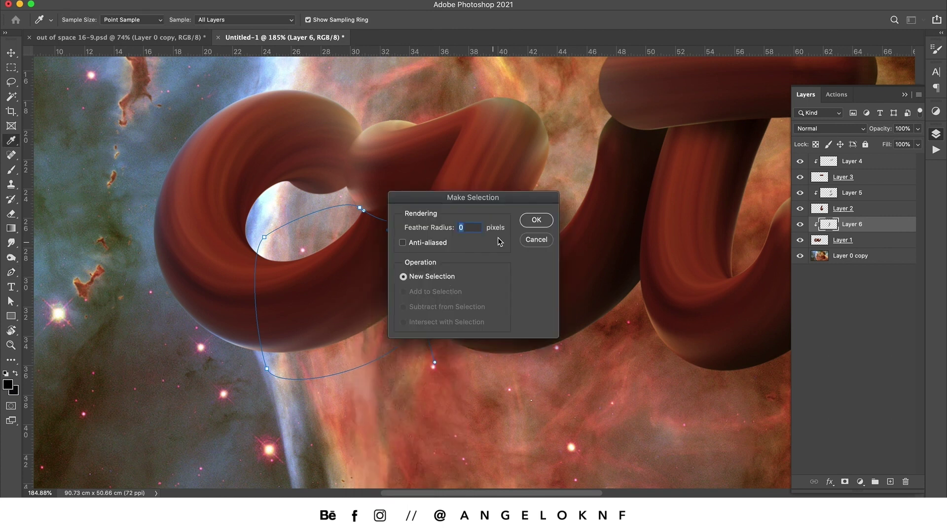
{"action": "left_click", "coordinate": [536, 222]}
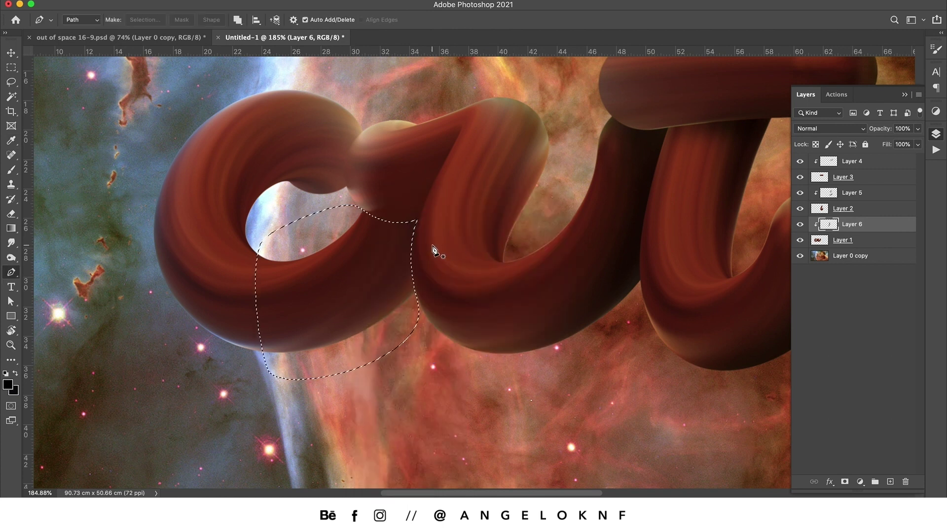
{"action": "key", "text": "b"}
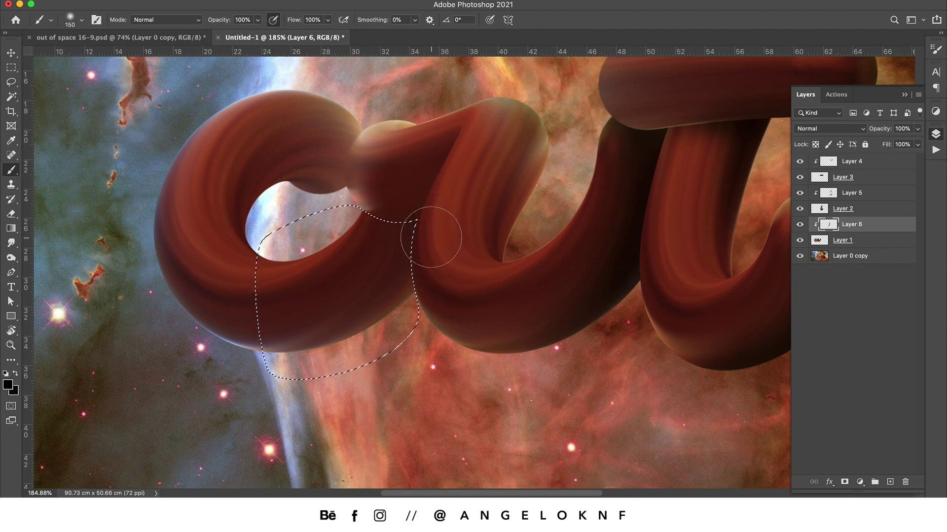
{"action": "mouse_move", "coordinate": [433, 230]}
{"action": "left_mouse_down"}
{"action": "mouse_move", "coordinate": [434, 302]}
{"action": "mouse_move", "coordinate": [389, 298]}
{"action": "mouse_move", "coordinate": [420, 215]}
{"action": "mouse_move", "coordinate": [369, 187]}
{"action": "mouse_move", "coordinate": [426, 230]}
{"action": "mouse_move", "coordinate": [284, 370]}
{"action": "left_mouse_up"}
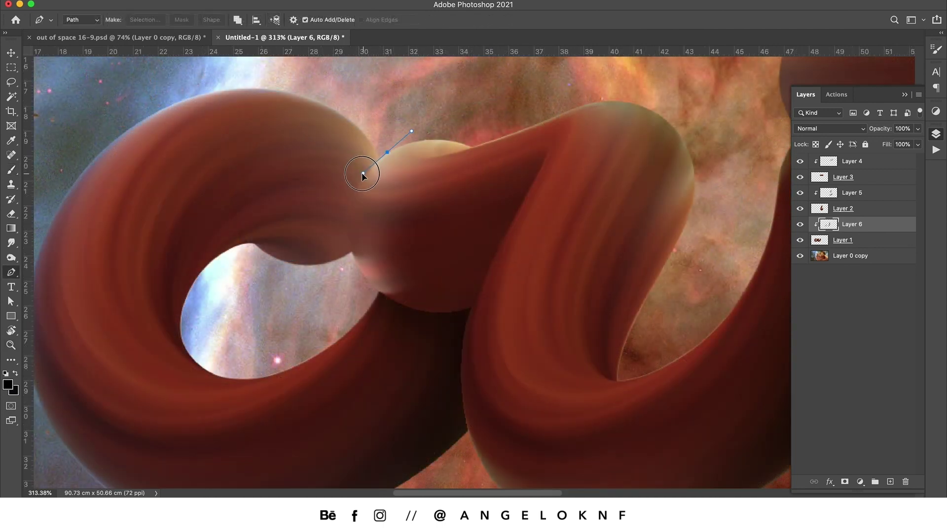
Draw a closed Pen path around the o's upper end, following the rounded edge where the u's start overlaps it
{"action": "left_click_drag", "start_coordinate": [361, 274], "coordinate": [392, 330]}
{"action": "left_click", "coordinate": [293, 324]}
{"action": "left_click", "coordinate": [203, 301]}
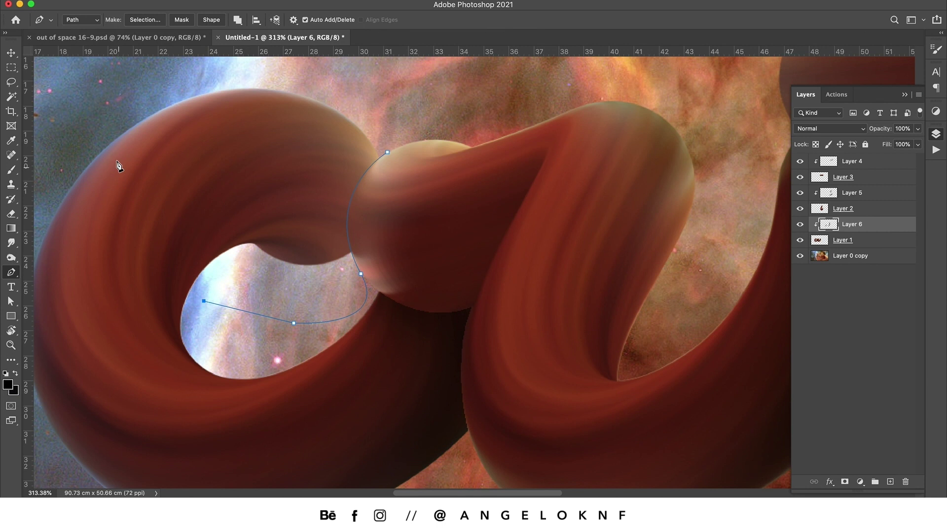
{"action": "left_click", "coordinate": [105, 130]}
{"action": "left_click", "coordinate": [216, 72]}
{"action": "left_click", "coordinate": [355, 100]}
{"action": "left_click", "coordinate": [387, 152]}
Convert the path to a selection, paint a black shadow on the o's upper end beside the u, and deselect
{"action": "right_click", "coordinate": [424, 152]}
{"action": "left_click", "coordinate": [463, 203]}
{"action": "key", "text": "Return"}
{"action": "scroll", "coordinate": [418, 222], "scroll_direction": "down", "scroll_amount": 4}
{"action": "key", "text": "b"}
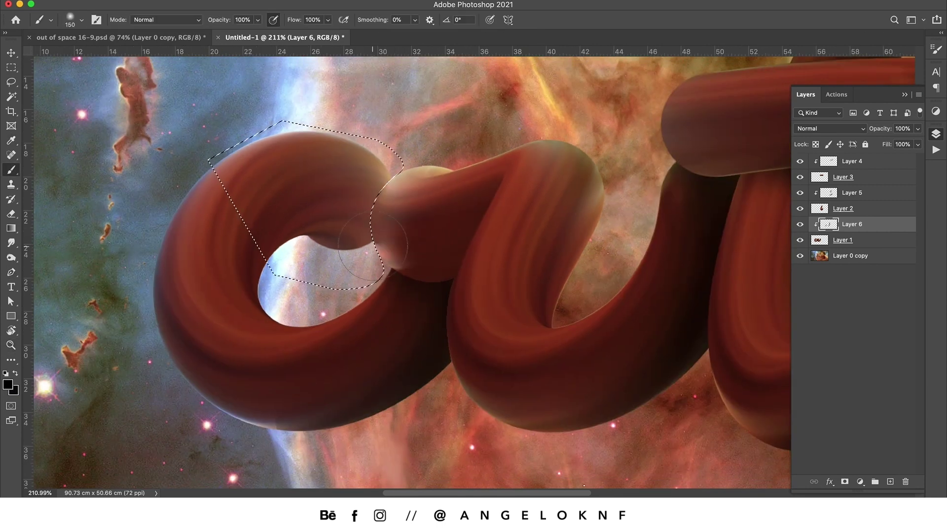
{"action": "mouse_move", "coordinate": [337, 269]}
{"action": "left_mouse_down"}
{"action": "mouse_move", "coordinate": [378, 238]}
{"action": "mouse_move", "coordinate": [370, 210]}
{"action": "mouse_move", "coordinate": [365, 240]}
{"action": "mouse_move", "coordinate": [364, 199]}
{"action": "mouse_move", "coordinate": [359, 237]}
{"action": "left_mouse_up"}
{"action": "key", "text": "m"}
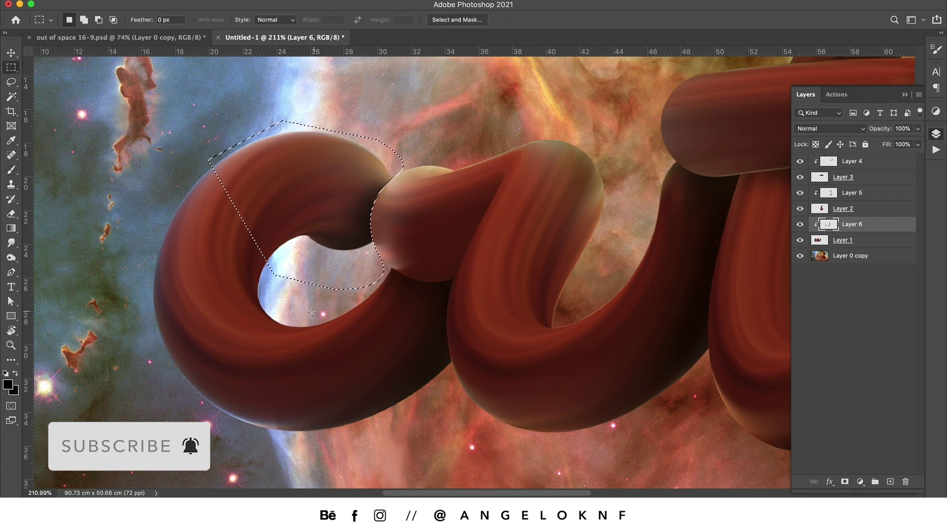
{"action": "left_click", "coordinate": [419, 239]}
Draw a closed Pen path around the u's rounded start, following the left edge of its first stem
{"action": "key", "text": "z"}
{"action": "left_click_drag", "start_coordinate": [477, 240], "coordinate": [498, 240]}
{"action": "key", "text": "p"}
{"action": "left_click", "coordinate": [516, 151]}
{"action": "left_click_drag", "start_coordinate": [434, 334], "coordinate": [429, 417]}
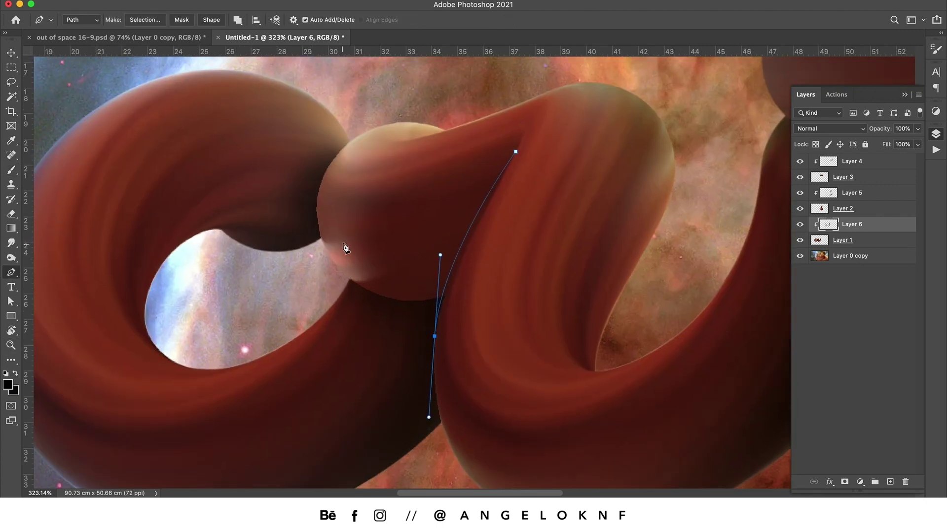
{"action": "left_click", "coordinate": [298, 272]}
{"action": "left_click", "coordinate": [363, 145]}
{"action": "left_click", "coordinate": [515, 152]}
Convert the path to a selection and paint a black shadow on the u's starting stroke beside the stem
{"action": "right_click", "coordinate": [523, 229]}
{"action": "left_click", "coordinate": [567, 272]}
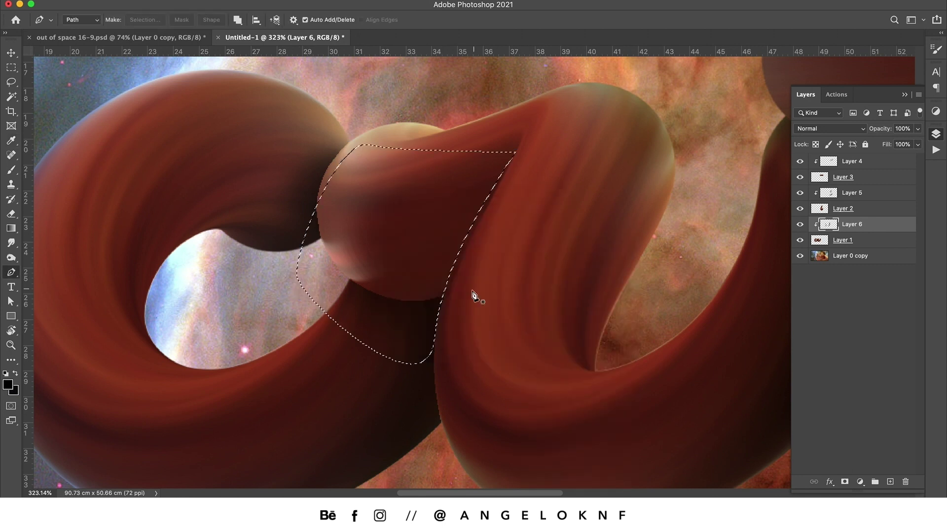
{"action": "key", "text": "b"}
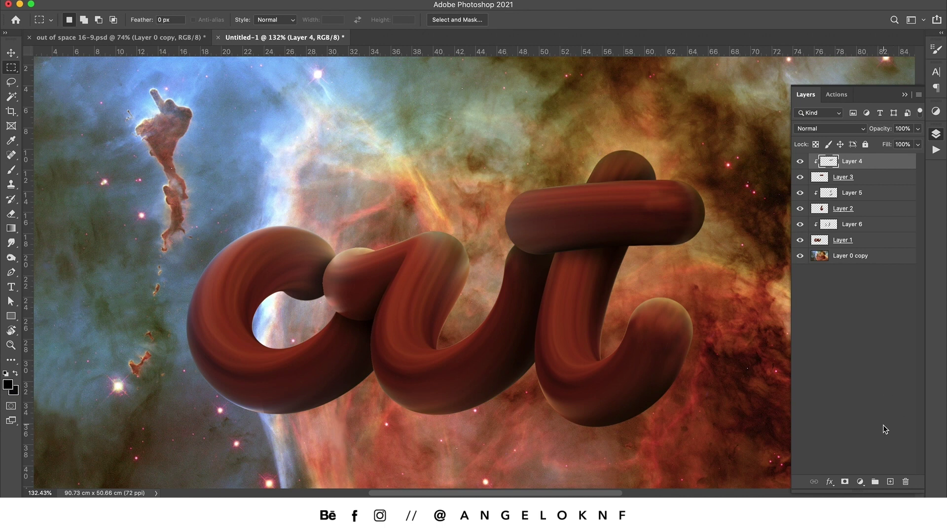
Add a new layer at the top of the stack, clipped to the t's crossbar layer, for brush highlights
{"action": "left_click", "coordinate": [904, 459]}
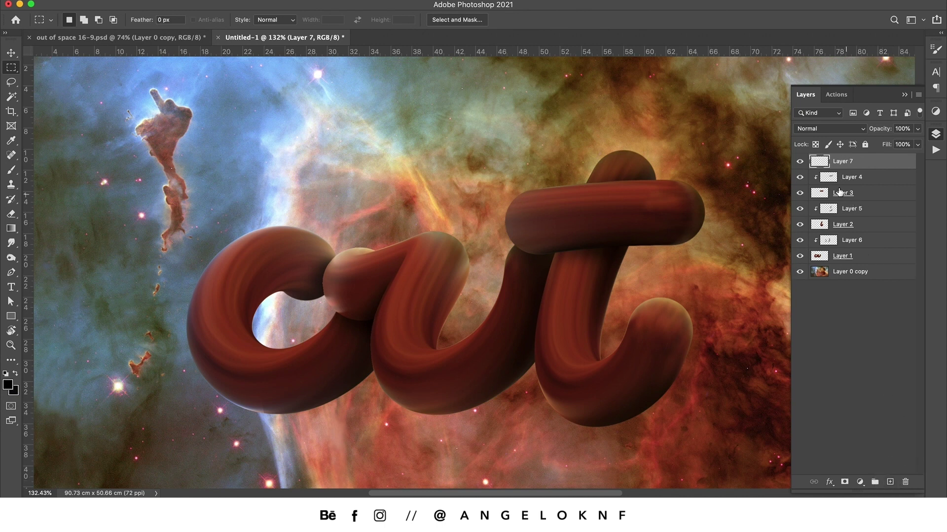
{"action": "left_click", "coordinate": [825, 168], "text": "alt"}
{"action": "key", "text": "b"}
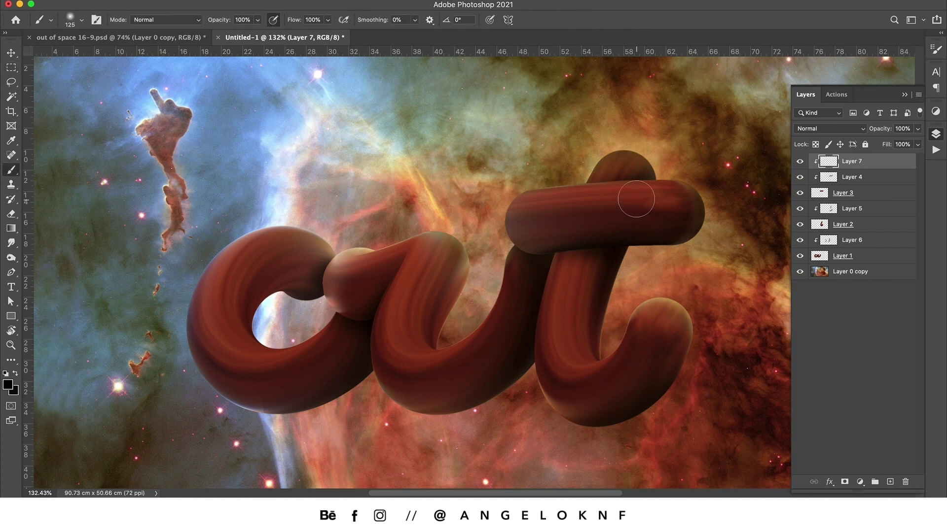
Set the foreground color to white (ffffff) and highlight the crossbar's edge with the brush reduced to 60 px
{"action": "left_click", "coordinate": [7, 388]}
{"action": "left_click_drag", "start_coordinate": [676, 176], "coordinate": [652, 133]}
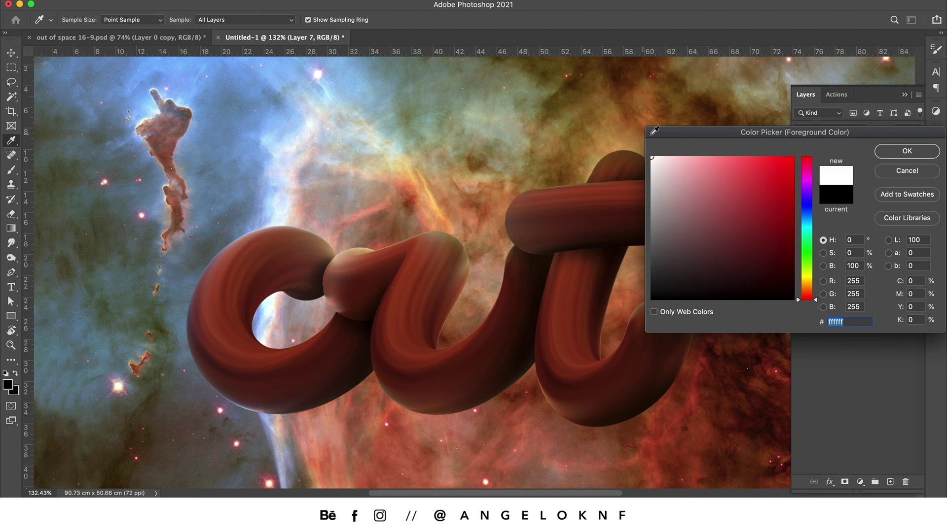
{"action": "left_click", "coordinate": [907, 151]}
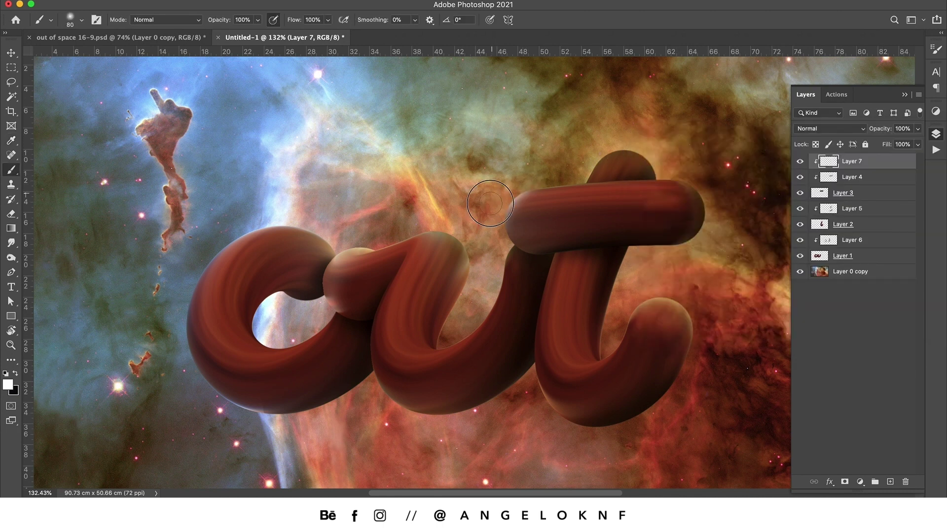
{"action": "key", "text": "bracketleft"}
{"action": "key", "text": "bracketleft"}
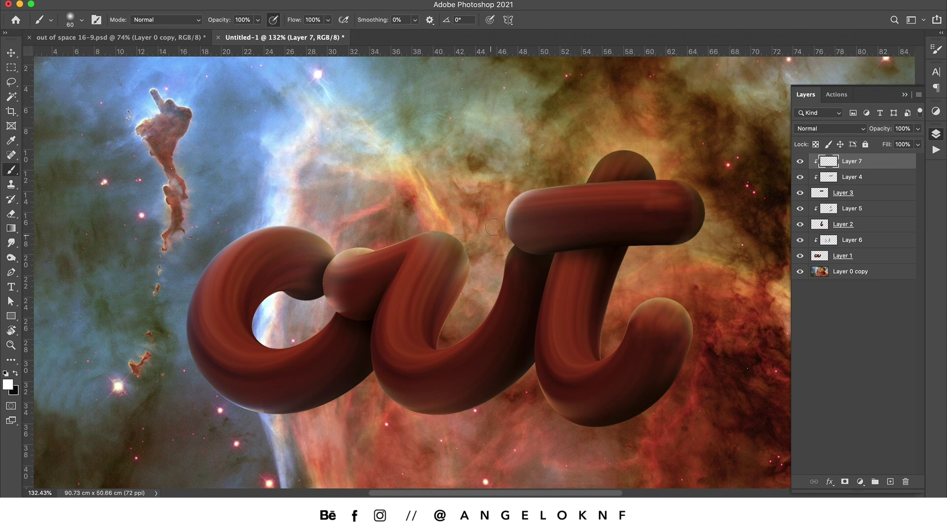
{"action": "left_click", "coordinate": [869, 198]}
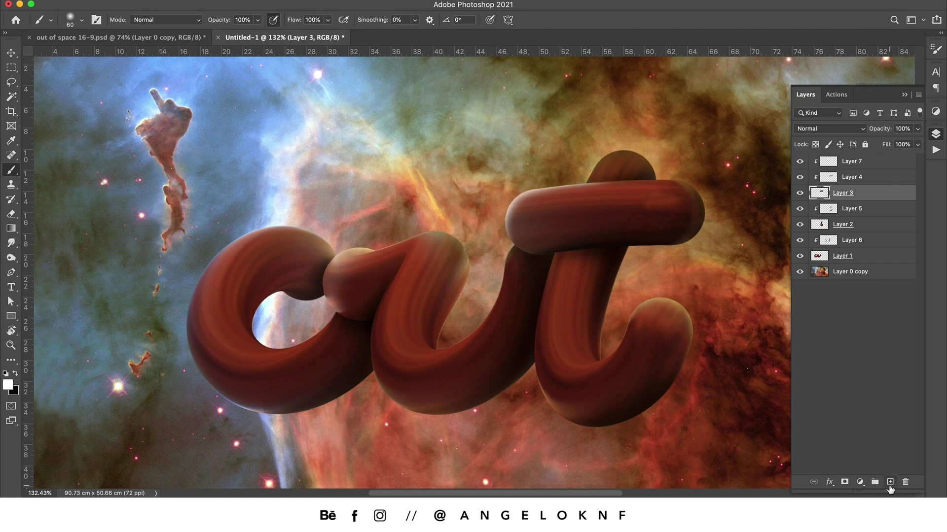
{"action": "left_click", "coordinate": [890, 482]}
{"action": "key", "text": "ctrl+alt+g"}
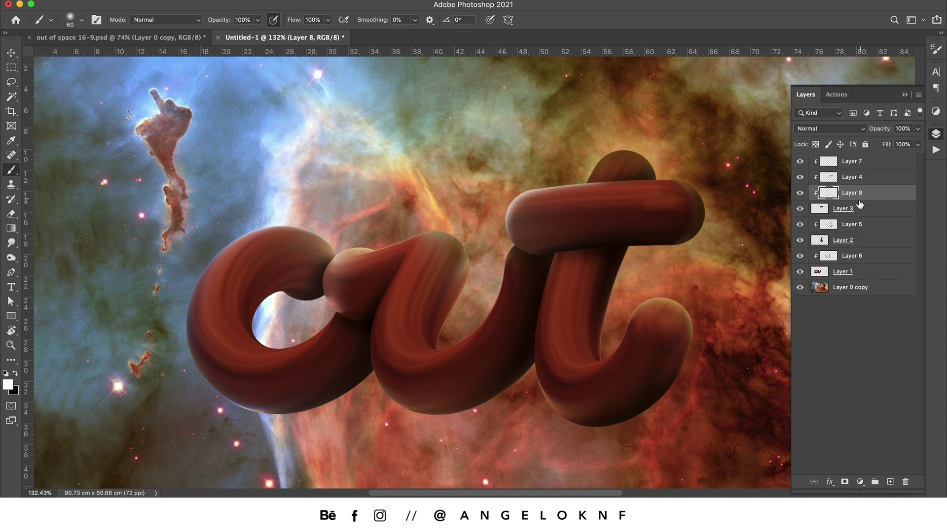
{"action": "key", "text": "Delete"}
Add a new layer clipped to the t's stem layer and paint a white highlight down the t's outer left edge
{"action": "left_click", "coordinate": [867, 210]}
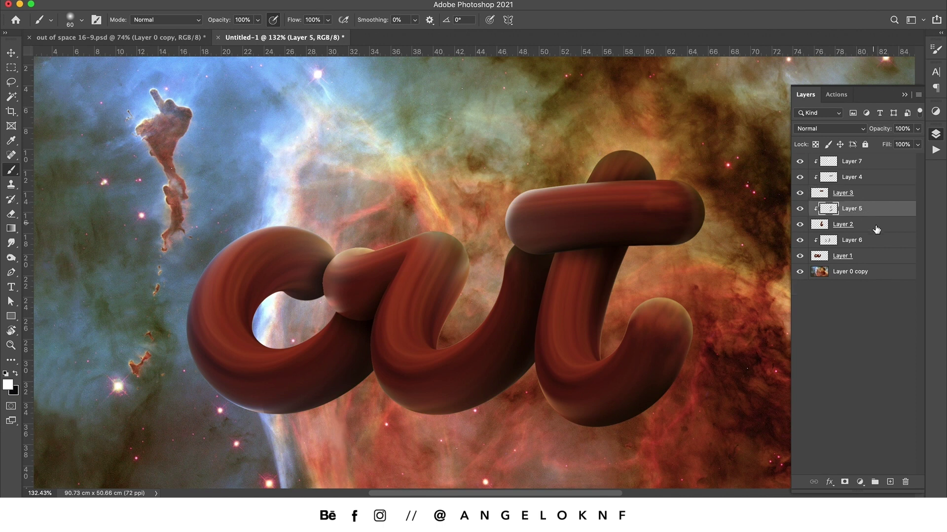
{"action": "left_click", "coordinate": [890, 482]}
{"action": "left_click", "coordinate": [826, 215], "text": "alt"}
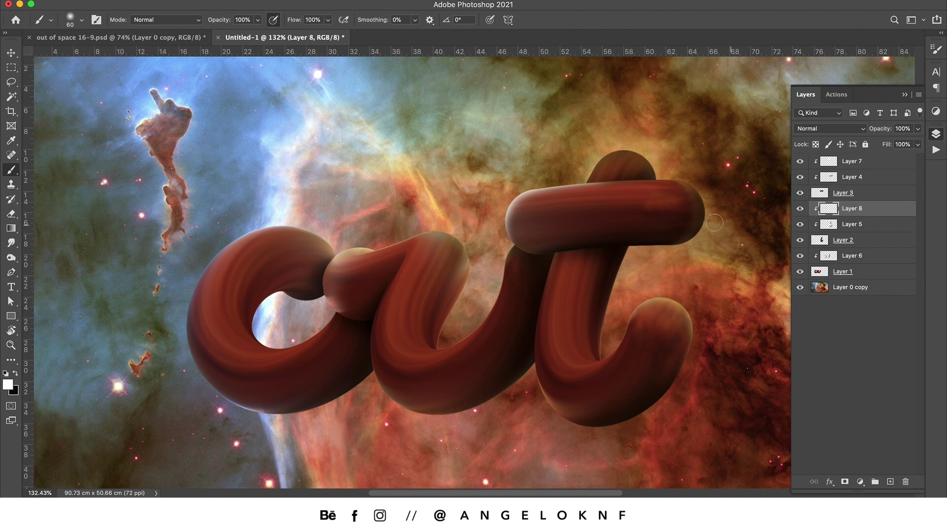
{"action": "key", "text": "]"}
{"action": "mouse_move", "coordinate": [536, 291]}
{"action": "left_mouse_down"}
{"action": "mouse_move", "coordinate": [536, 397]}
{"action": "mouse_move", "coordinate": [582, 428]}
{"action": "left_mouse_up"}
{"action": "left_click_drag", "start_coordinate": [528, 348], "coordinate": [544, 407]}
Paint a white highlight on the rounded tip of the t's lower curl, adjusting the brush size
{"action": "key", "text": "bracketleft"}
{"action": "key", "text": "bracketleft"}
{"action": "key", "text": "bracketleft"}
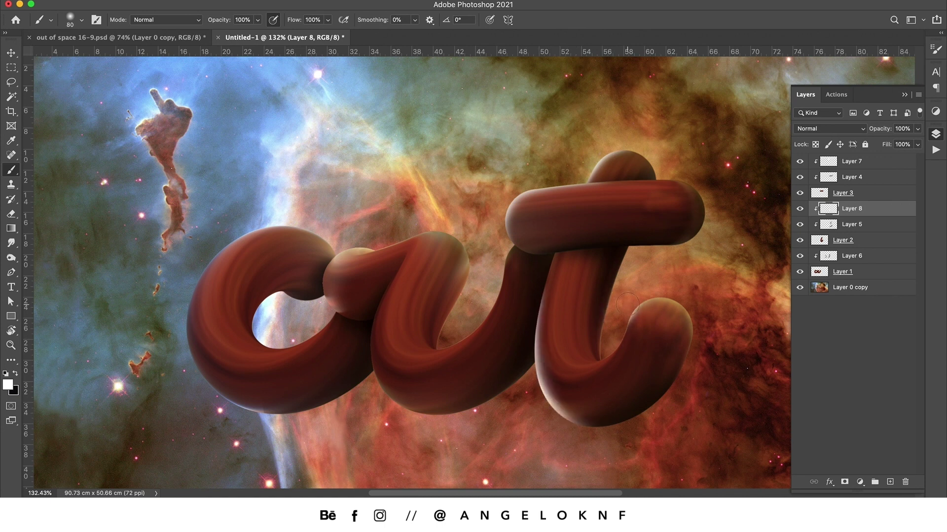
{"action": "key", "text": "bracketright"}
{"action": "key", "text": "bracketright"}
{"action": "key", "text": "bracketright"}
{"action": "mouse_move", "coordinate": [676, 299]}
{"action": "left_mouse_down"}
{"action": "mouse_move", "coordinate": [640, 302]}
{"action": "mouse_move", "coordinate": [624, 322]}
{"action": "left_mouse_up"}
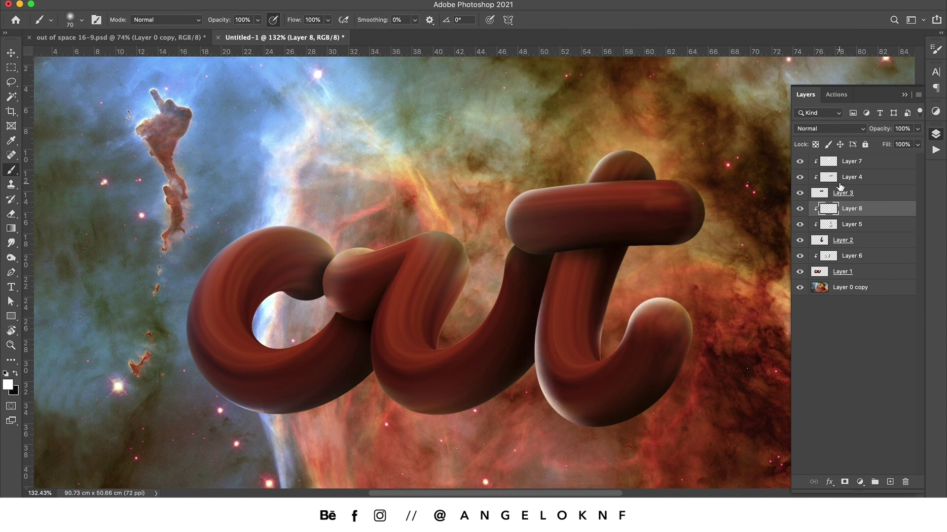
On the crossbar's highlight layer, brush white along the crossbar's upper right edge and its left end
{"action": "left_click", "coordinate": [842, 162]}
{"action": "left_click_drag", "start_coordinate": [650, 174], "coordinate": [711, 173]}
{"action": "left_click_drag", "start_coordinate": [515, 247], "coordinate": [499, 228]}
On the t's highlight layer, brush white along the stem's inner right edge and trim it with a 50 px Eraser
{"action": "left_click", "coordinate": [611, 329], "text": "super"}
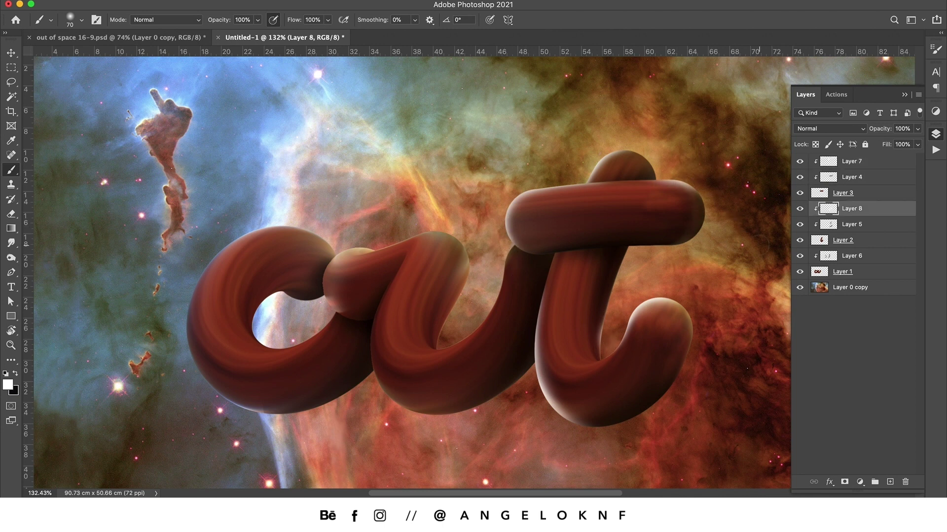
{"action": "left_click_drag", "start_coordinate": [605, 343], "coordinate": [618, 288]}
{"action": "key", "text": "super+z"}
{"action": "left_click", "coordinate": [13, 215]}
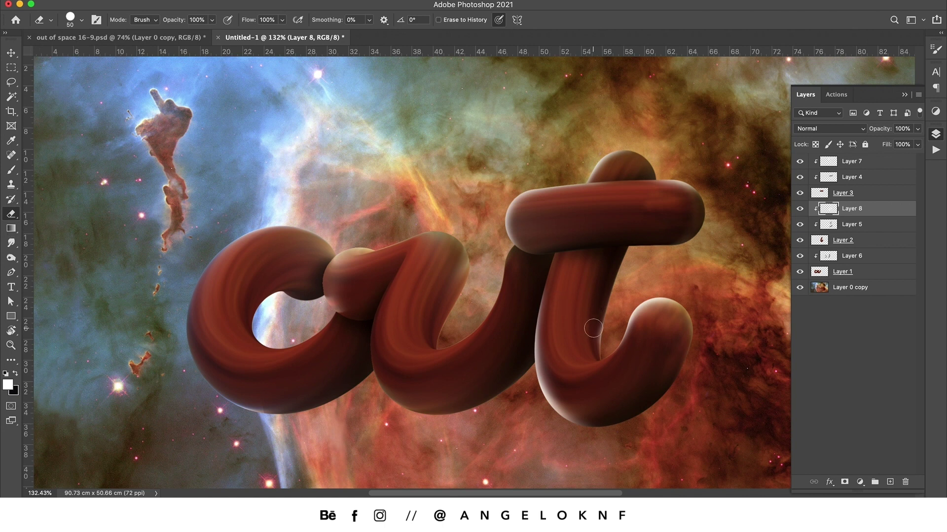
{"action": "left_click_drag", "start_coordinate": [599, 318], "coordinate": [593, 346]}
Add a new layer clipped to the "ou" layer and paint white highlights along the tops of the u and o
{"action": "left_click", "coordinate": [11, 169]}
{"action": "left_click", "coordinate": [852, 256]}
{"action": "key", "text": "super+shift+alt+n"}
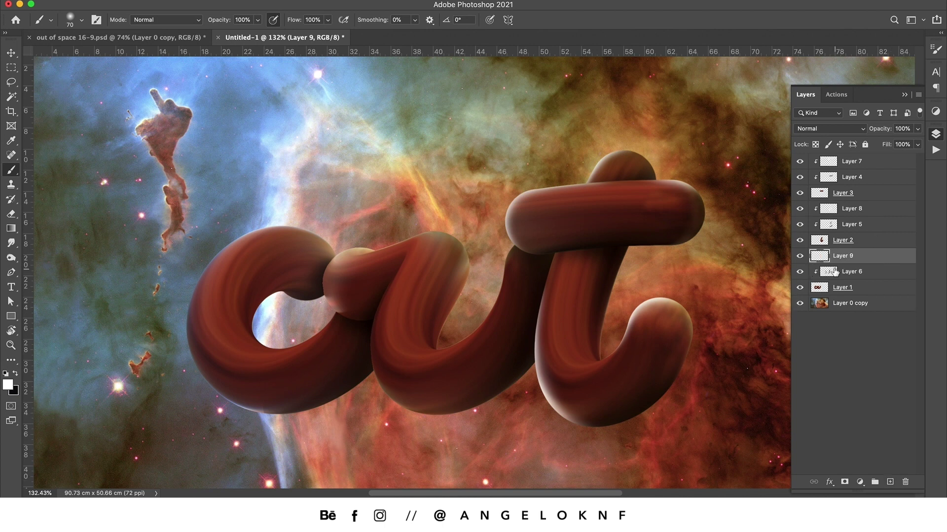
{"action": "key", "text": "super+alt+g"}
{"action": "left_click_drag", "start_coordinate": [422, 221], "coordinate": [471, 228]}
{"action": "mouse_move", "coordinate": [337, 240]}
{"action": "left_mouse_down"}
{"action": "mouse_move", "coordinate": [239, 230]}
{"action": "mouse_move", "coordinate": [197, 266]}
{"action": "mouse_move", "coordinate": [220, 240]}
{"action": "mouse_move", "coordinate": [297, 237]}
{"action": "left_mouse_up"}
Paint white highlights along the o's inner loop and its lower outer edge with the 70 px brush
{"action": "mouse_move", "coordinate": [269, 343]}
{"action": "left_mouse_down"}
{"action": "mouse_move", "coordinate": [301, 328]}
{"action": "mouse_move", "coordinate": [265, 345]}
{"action": "left_mouse_up"}
{"action": "key", "text": "z"}
{"action": "mouse_move", "coordinate": [337, 296]}
{"action": "left_mouse_down"}
{"action": "mouse_move", "coordinate": [345, 320]}
{"action": "mouse_move", "coordinate": [400, 227]}
{"action": "left_mouse_up"}
{"action": "key", "text": "b"}
{"action": "mouse_move", "coordinate": [310, 375]}
{"action": "left_mouse_down"}
{"action": "mouse_move", "coordinate": [219, 339]}
{"action": "mouse_move", "coordinate": [335, 380]}
{"action": "left_mouse_up"}
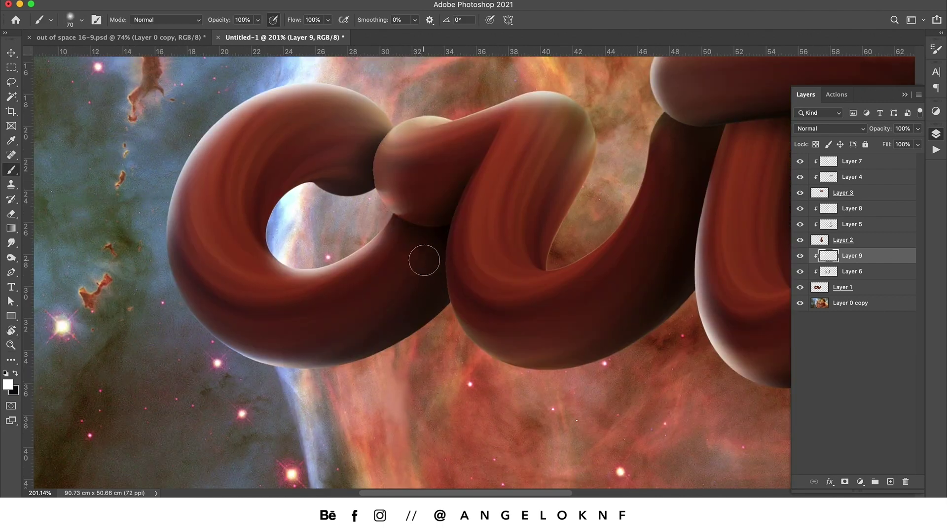
Trace a Pen path down the left edge of the u's first stem to its lower curve
{"action": "key", "text": "z"}
{"action": "left_click_drag", "start_coordinate": [424, 261], "coordinate": [488, 237]}
{"action": "key", "text": "p"}
{"action": "left_click_drag", "start_coordinate": [443, 171], "coordinate": [417, 216]}
{"action": "left_click_drag", "start_coordinate": [427, 455], "coordinate": [495, 414]}
{"action": "scroll", "coordinate": [496, 247], "scroll_direction": "up", "scroll_amount": 2}
{"action": "left_click", "coordinate": [427, 323], "text": "alt"}
Close the Pen path around the u's first stem, following the stem's upper left edge
{"action": "left_click", "coordinate": [619, 451]}
{"action": "scroll", "coordinate": [534, 247], "scroll_direction": "up", "scroll_amount": 3}
{"action": "left_click", "coordinate": [535, 148]}
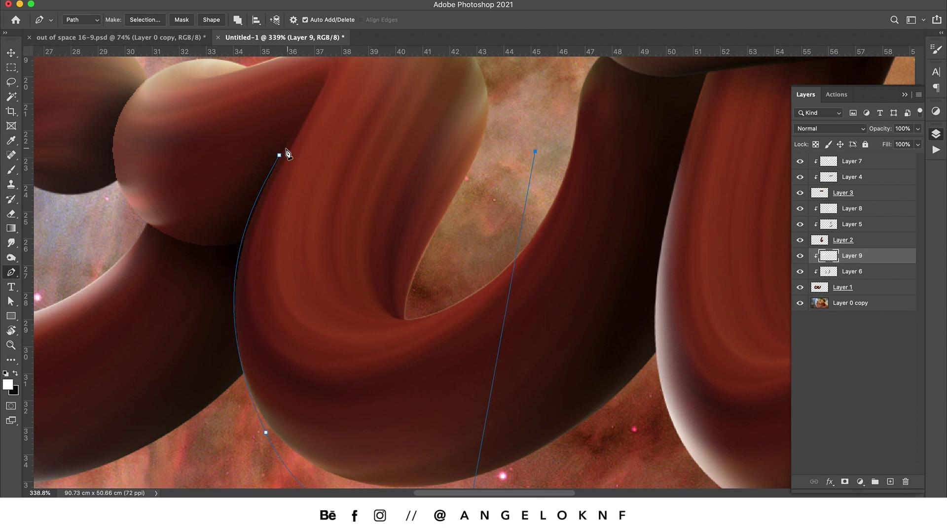
{"action": "scroll", "coordinate": [280, 154], "scroll_direction": "up", "scroll_amount": 3}
{"action": "left_click", "coordinate": [414, 104]}
{"action": "left_click_drag", "start_coordinate": [353, 200], "coordinate": [334, 230]}
{"action": "left_click_drag", "start_coordinate": [363, 300], "coordinate": [388, 205]}
Convert the path to a selection, paint a white highlight along the u stem's left edge, and deselect
{"action": "right_click", "coordinate": [388, 205]}
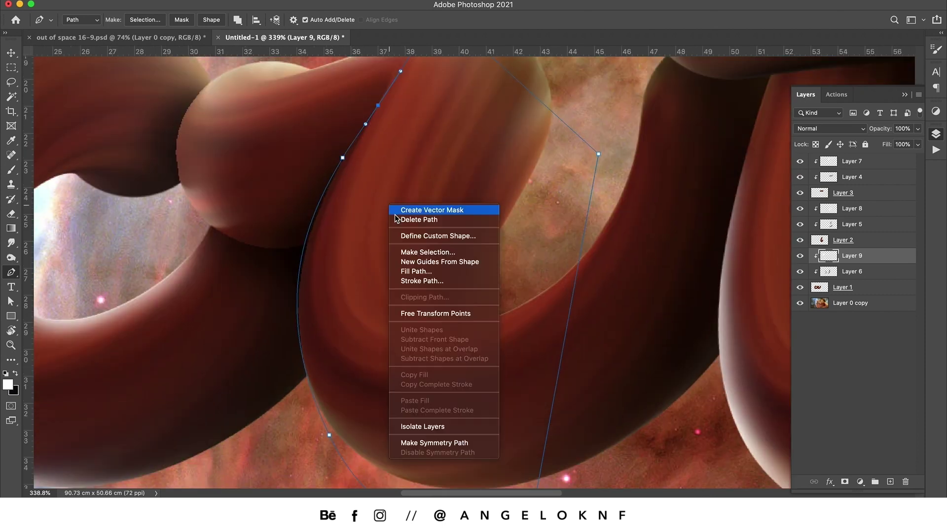
{"action": "left_click", "coordinate": [424, 251]}
{"action": "key", "text": "Return"}
{"action": "key", "text": "z"}
{"action": "left_click_drag", "start_coordinate": [462, 246], "coordinate": [430, 266]}
{"action": "key", "text": "b"}
{"action": "mouse_move", "coordinate": [365, 244]}
{"action": "left_mouse_down"}
{"action": "mouse_move", "coordinate": [404, 390]}
{"action": "mouse_move", "coordinate": [372, 211]}
{"action": "mouse_move", "coordinate": [362, 312]}
{"action": "mouse_move", "coordinate": [373, 202]}
{"action": "mouse_move", "coordinate": [410, 237]}
{"action": "mouse_move", "coordinate": [390, 284]}
{"action": "left_mouse_up"}
{"action": "key", "text": "super+d"}
Try to soften the highlight along the u stem's left edge with the Eraser
{"action": "key", "text": "z"}
{"action": "key", "text": "e"}
{"action": "right_click", "coordinate": [426, 241]}
{"action": "left_click", "coordinate": [457, 380]}
{"action": "key", "text": "super+z"}
{"action": "left_click", "coordinate": [228, 20]}
{"action": "key", "text": "super+z"}
{"action": "mouse_move", "coordinate": [382, 236]}
{"action": "left_mouse_down"}
{"action": "mouse_move", "coordinate": [376, 287]}
{"action": "mouse_move", "coordinate": [389, 291]}
{"action": "mouse_move", "coordinate": [407, 338]}
{"action": "left_mouse_up"}
{"action": "key", "text": "b"}
{"action": "key", "text": "super+z"}
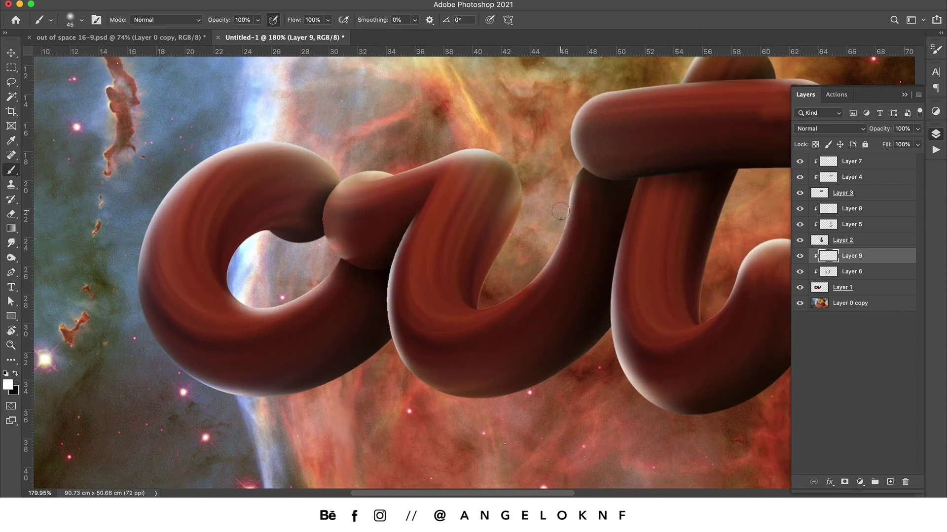
Reduce the brush size and trace a Pen path along the left edge of the u's rounded start
{"action": "key", "text": "bracketleft"}
{"action": "key", "text": "z"}
{"action": "left_click_drag", "start_coordinate": [319, 211], "coordinate": [338, 214]}
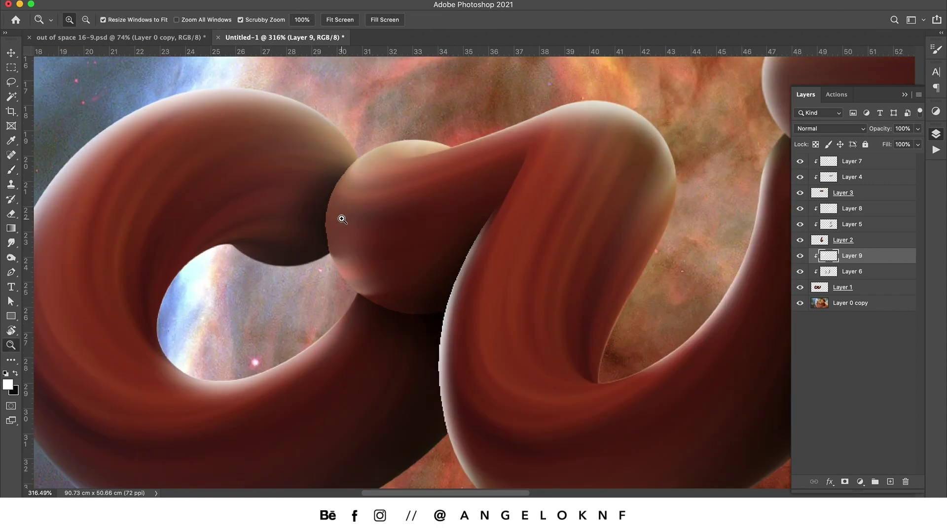
{"action": "key", "text": "p"}
{"action": "left_click_drag", "start_coordinate": [370, 150], "coordinate": [348, 166]}
{"action": "left_click_drag", "start_coordinate": [327, 239], "coordinate": [336, 287]}
{"action": "left_click_drag", "start_coordinate": [382, 309], "coordinate": [398, 321]}
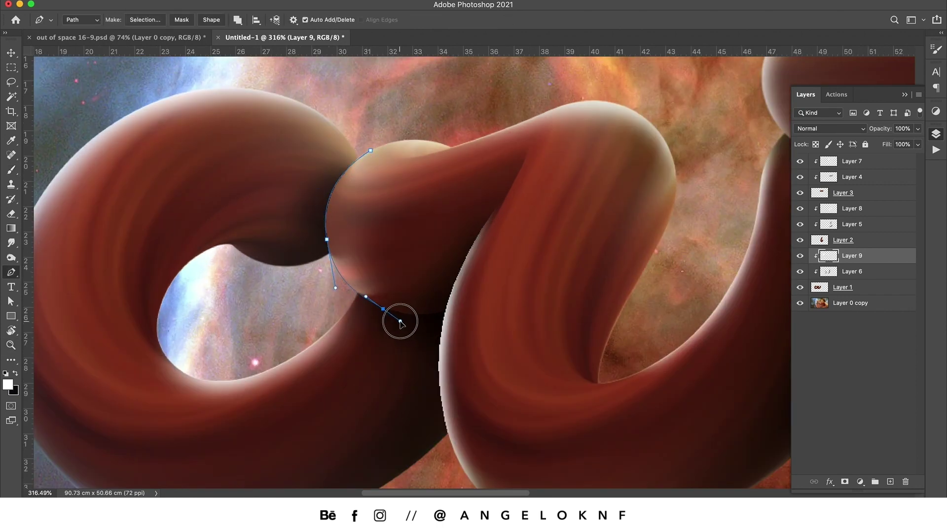
{"action": "left_click", "coordinate": [237, 396]}
{"action": "left_click_drag", "start_coordinate": [134, 207], "coordinate": [158, 165]}
{"action": "left_click", "coordinate": [206, 74]}
{"action": "left_click", "coordinate": [353, 89]}
{"action": "left_click", "coordinate": [370, 149]}
{"action": "key", "text": "super+z"}
{"action": "key", "text": "super+z"}
{"action": "key", "text": "super+z"}
{"action": "key", "text": "super+z"}
{"action": "key", "text": "super+z"}
Continue the Pen path under the u's rounded start and close it around the area above
{"action": "left_click_drag", "start_coordinate": [484, 299], "coordinate": [507, 273]}
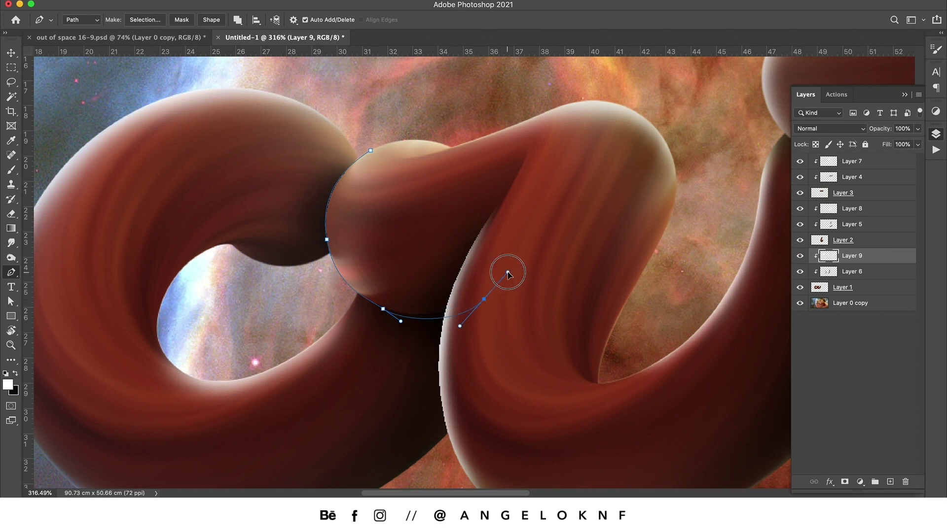
{"action": "left_click", "coordinate": [556, 93]}
{"action": "left_click", "coordinate": [448, 84]}
{"action": "left_click", "coordinate": [370, 150]}
Convert the path to a selection, paint a white highlight on the left edge of the u's rounded start, and deselect
{"action": "right_click", "coordinate": [424, 152]}
{"action": "left_click", "coordinate": [454, 203]}
{"action": "key", "text": "Return"}
{"action": "key", "text": "b"}
{"action": "mouse_move", "coordinate": [340, 148]}
{"action": "left_mouse_down"}
{"action": "mouse_move", "coordinate": [312, 245]}
{"action": "mouse_move", "coordinate": [304, 184]}
{"action": "mouse_move", "coordinate": [318, 202]}
{"action": "mouse_move", "coordinate": [329, 160]}
{"action": "mouse_move", "coordinate": [347, 183]}
{"action": "mouse_move", "coordinate": [328, 185]}
{"action": "left_mouse_up"}
{"action": "key", "text": "super+d"}
Add a new empty layer directly above the nebula background, beneath all the lettering layers
{"action": "key", "text": "z"}
{"action": "left_click_drag", "start_coordinate": [415, 170], "coordinate": [395, 170]}
{"action": "scroll", "coordinate": [395, 171], "scroll_direction": "down", "scroll_amount": 4}
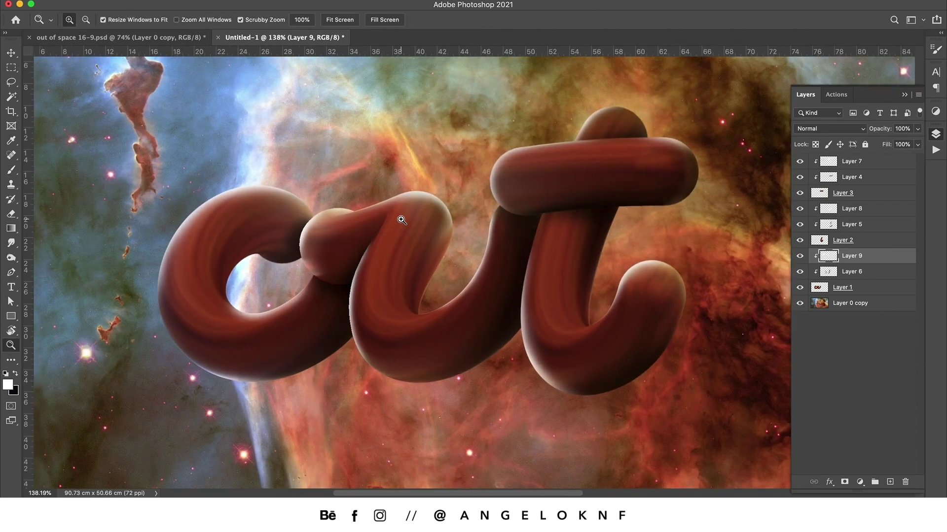
{"action": "scroll", "coordinate": [583, 253], "scroll_direction": "down", "scroll_amount": 2}
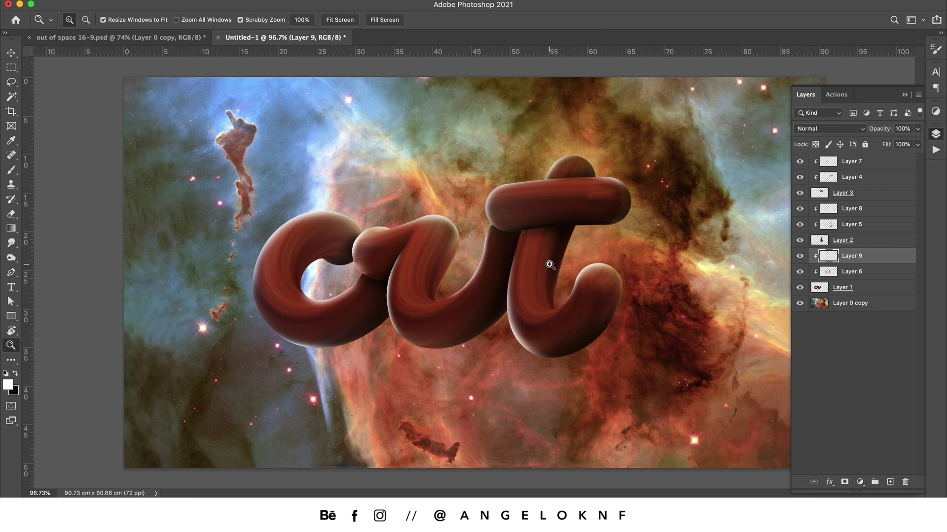
{"action": "left_click_drag", "start_coordinate": [848, 303], "coordinate": [891, 485]}
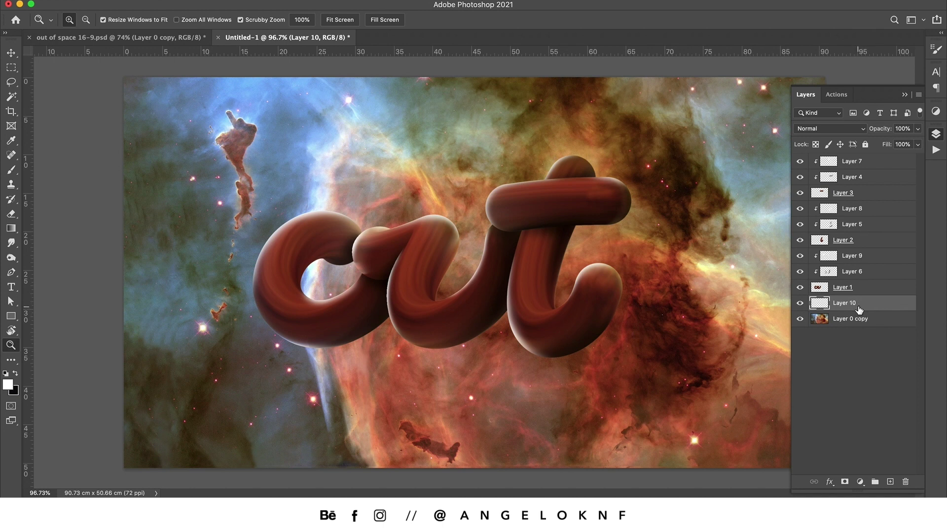
Select the Brush, enlarge it to 300 px, and set its foreground color to black (000000)
{"action": "left_click", "coordinate": [11, 169]}
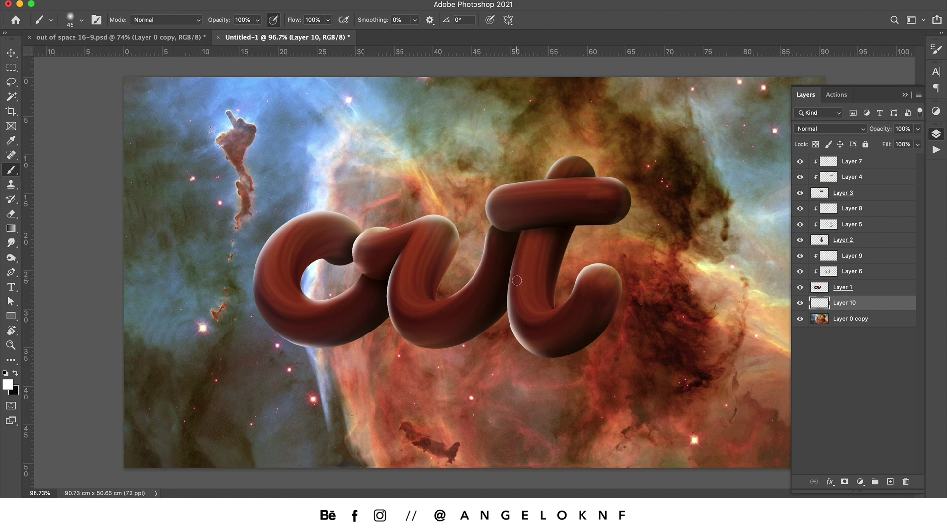
{"action": "key", "text": "bracketright"}
{"action": "key", "text": "bracketright"}
{"action": "key", "text": "bracketright"}
{"action": "key", "text": "bracketright"}
{"action": "key", "text": "bracketright"}
{"action": "key", "text": "bracketright"}
{"action": "key", "text": "bracketright"}
{"action": "key", "text": "bracketright"}
{"action": "key", "text": "bracketright"}
{"action": "key", "text": "bracketright"}
{"action": "left_click", "coordinate": [8, 385]}
{"action": "left_click_drag", "start_coordinate": [667, 275], "coordinate": [623, 327]}
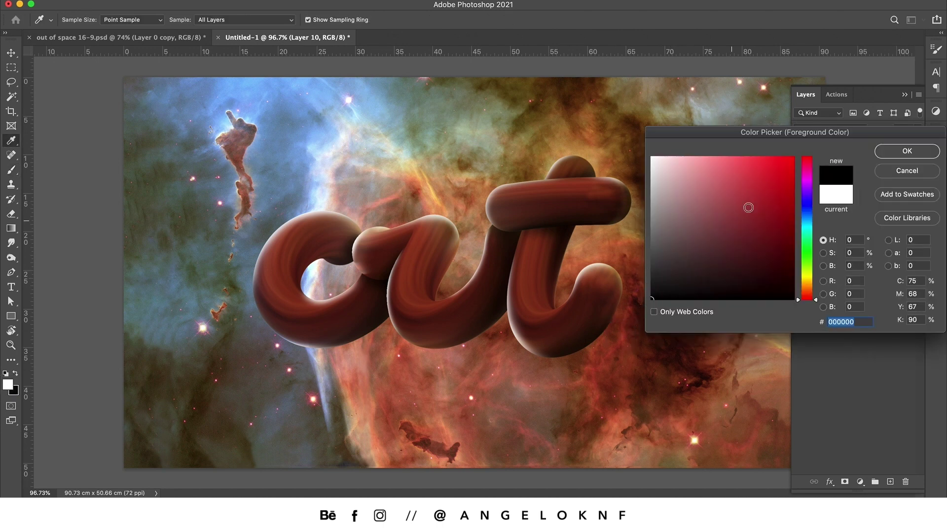
{"action": "left_click", "coordinate": [888, 155]}
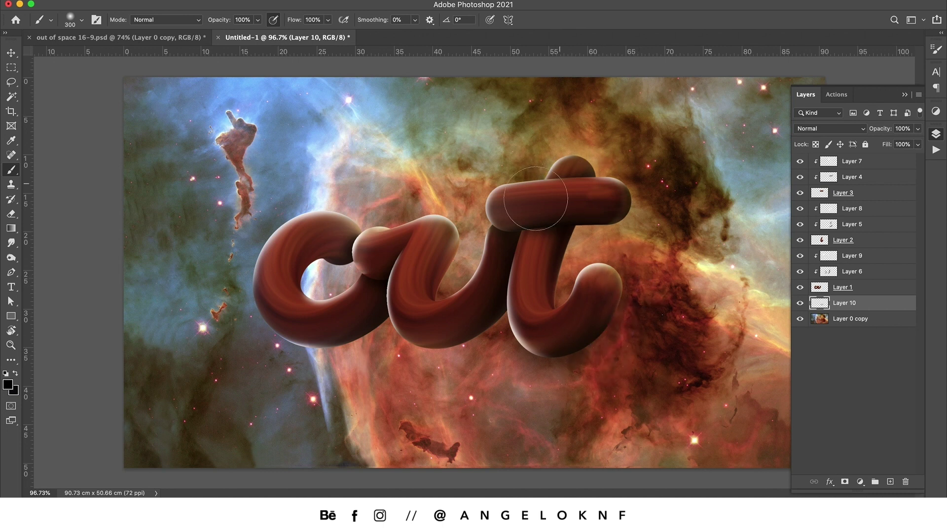
Paint soft black shadows behind the letters with 175 px and 300 px brush sizes, and compare the result with the shadow layer hidden
{"action": "key", "text": "bracketleft"}
{"action": "key", "text": "bracketleft"}
{"action": "key", "text": "bracketleft"}
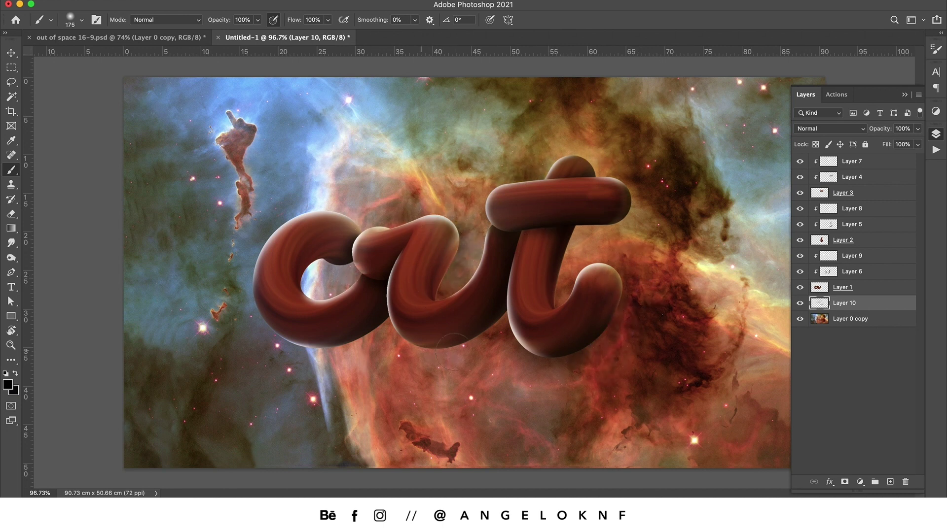
{"action": "key", "text": "bracketright"}
{"action": "key", "text": "bracketright"}
{"action": "key", "text": "bracketright"}
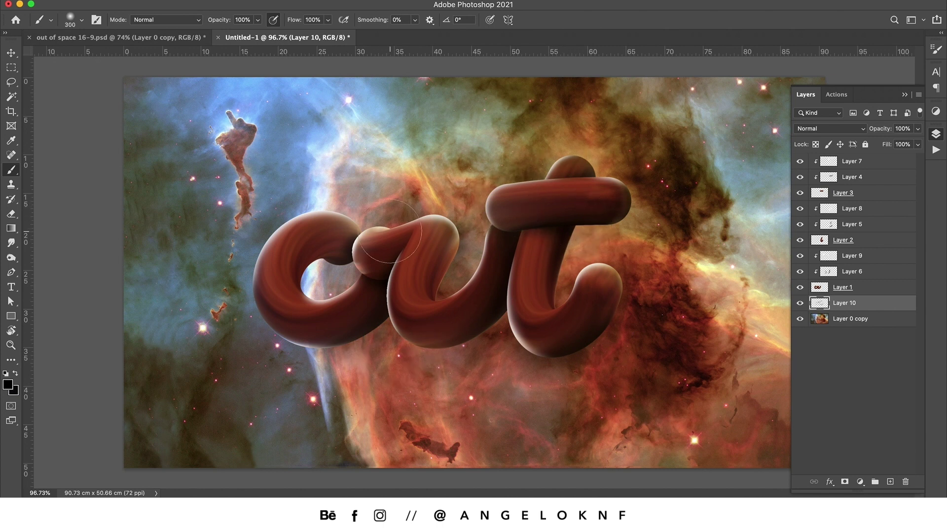
{"action": "left_click", "coordinate": [799, 303]}
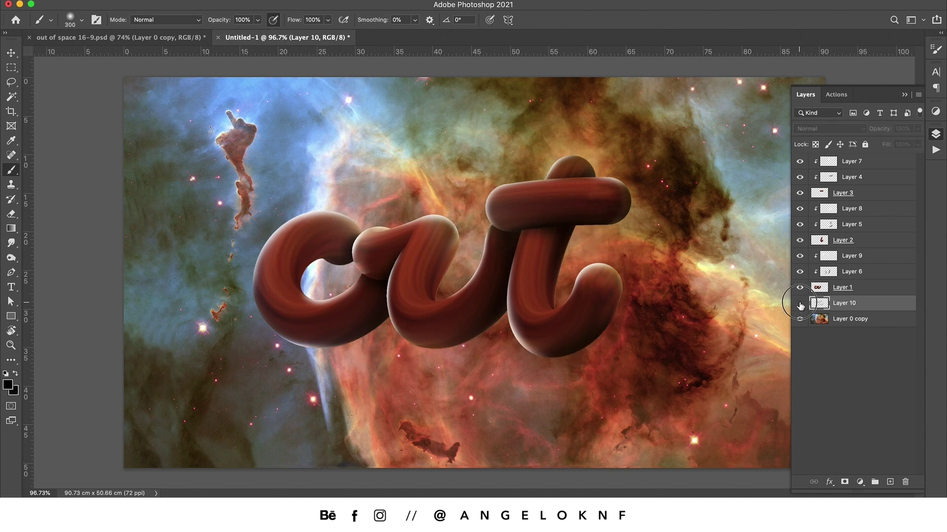
{"action": "left_click", "coordinate": [799, 303]}
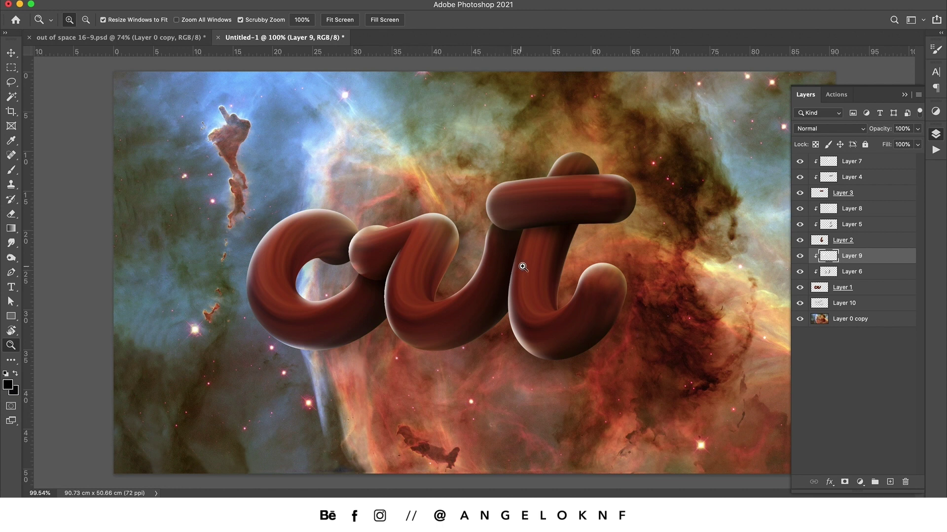
Lasso the tall brown cloud pillar with its small fragments on the nebula background and copy it to a new layer
{"action": "left_click", "coordinate": [864, 318]}
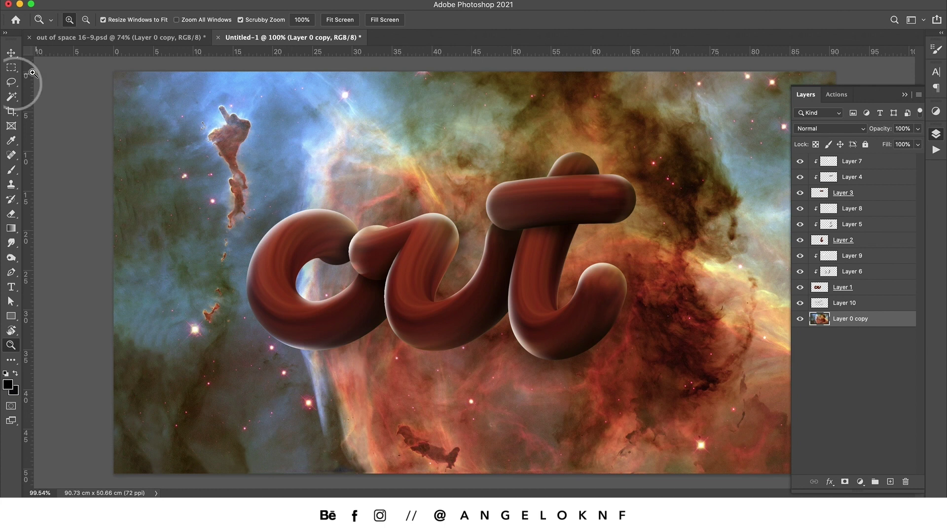
{"action": "left_click", "coordinate": [10, 82]}
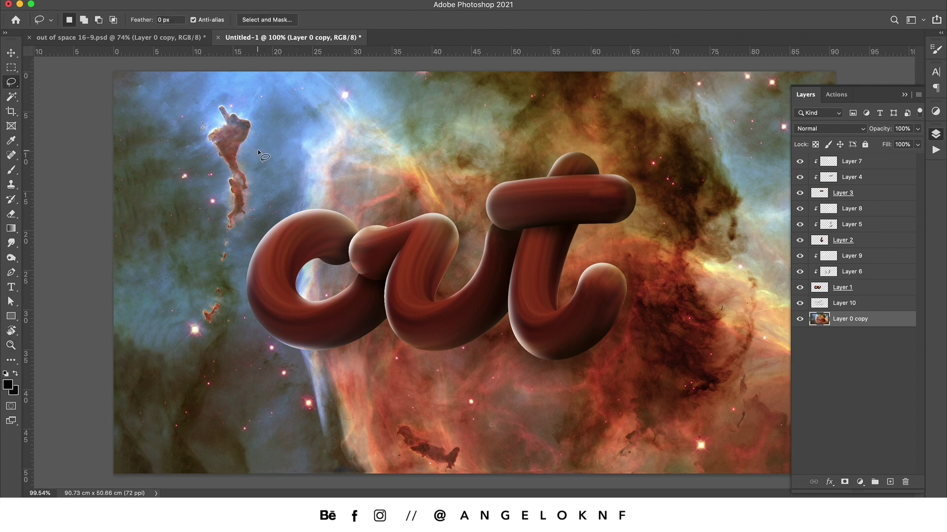
{"action": "mouse_move", "coordinate": [258, 151]}
{"action": "left_mouse_down"}
{"action": "mouse_move", "coordinate": [264, 118]}
{"action": "mouse_move", "coordinate": [213, 94]}
{"action": "mouse_move", "coordinate": [191, 145]}
{"action": "mouse_move", "coordinate": [207, 184]}
{"action": "mouse_move", "coordinate": [214, 254]}
{"action": "mouse_move", "coordinate": [203, 327]}
{"action": "mouse_move", "coordinate": [230, 296]}
{"action": "mouse_move", "coordinate": [260, 158]}
{"action": "left_mouse_up"}
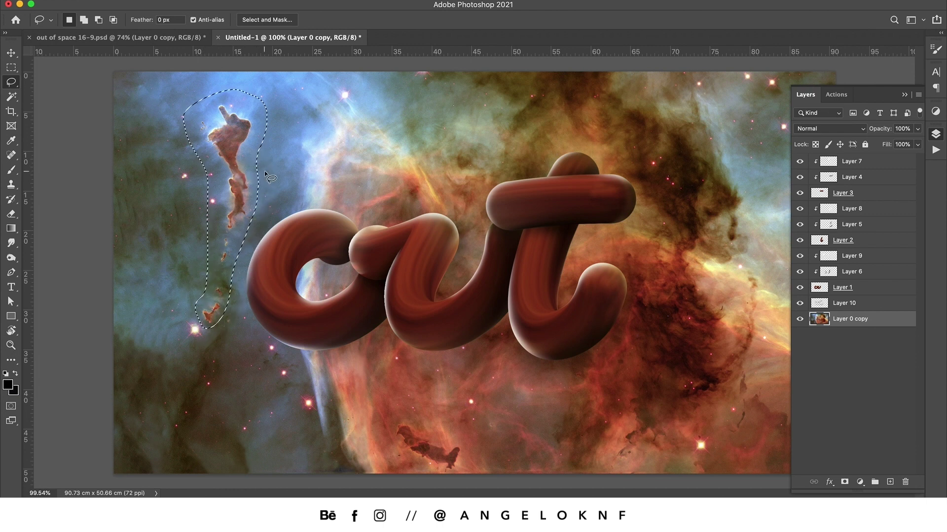
{"action": "right_click", "coordinate": [275, 149]}
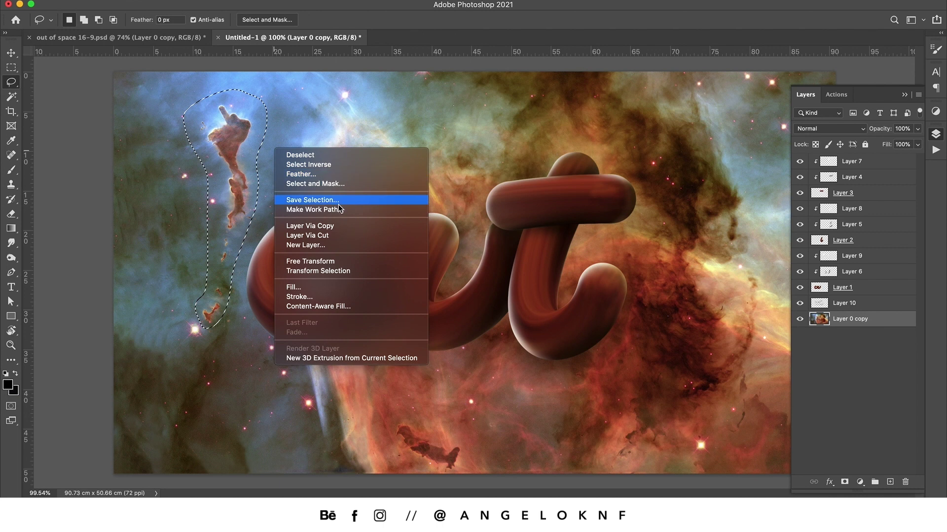
{"action": "left_click", "coordinate": [336, 227]}
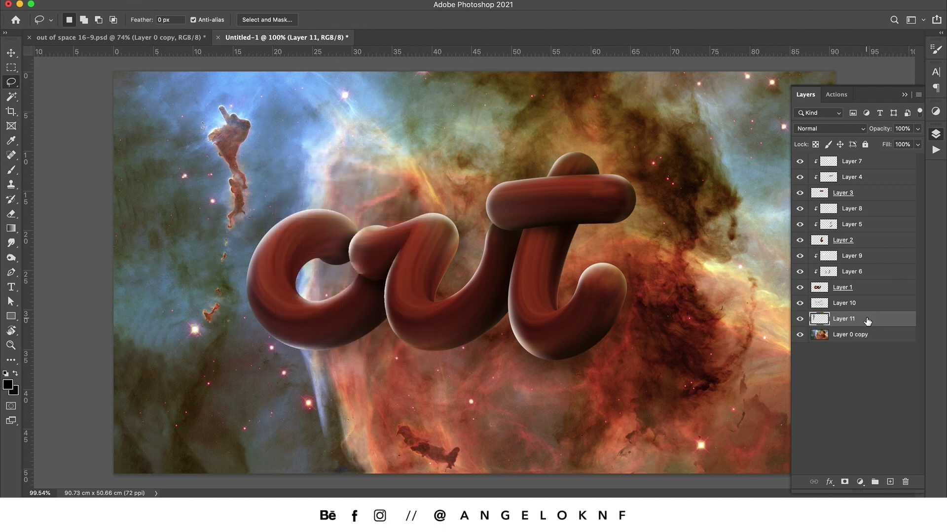
Bring the copied cloud layer to the top of the layer stack and place the cloud over the u
{"action": "left_click_drag", "start_coordinate": [869, 321], "coordinate": [858, 159]}
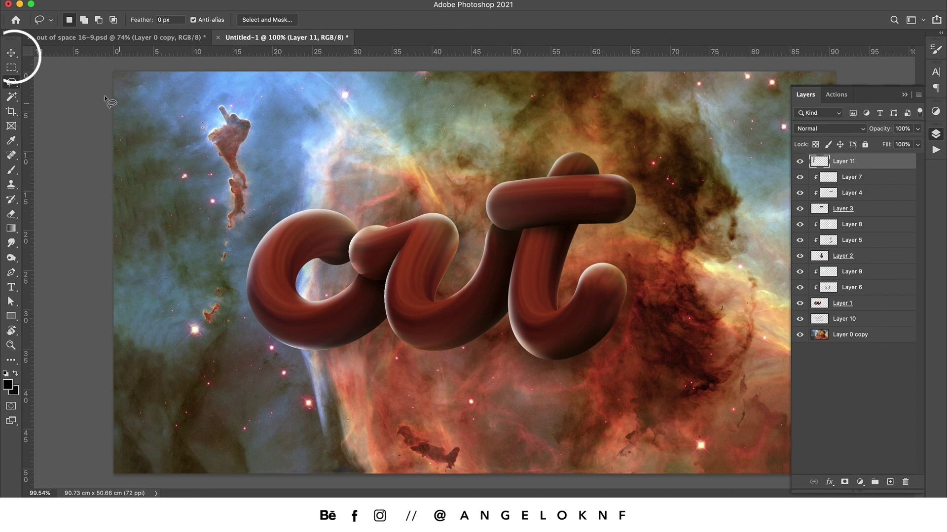
{"action": "left_click", "coordinate": [12, 53]}
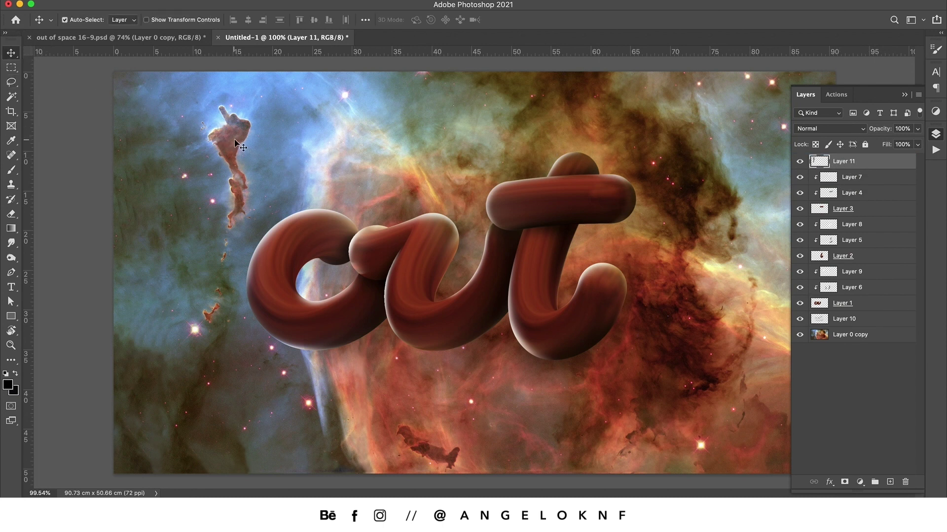
{"action": "left_click_drag", "start_coordinate": [236, 145], "coordinate": [481, 253]}
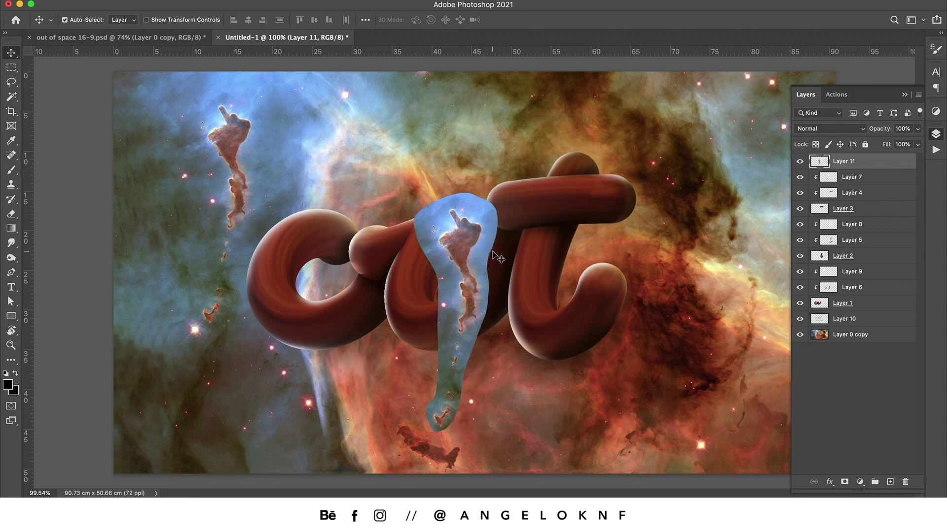
Transform the copied cloud, scaling it to about 79% and rotating it slightly counterclockwise so it runs down over the u's first stroke
{"action": "key", "text": "ctrl+t"}
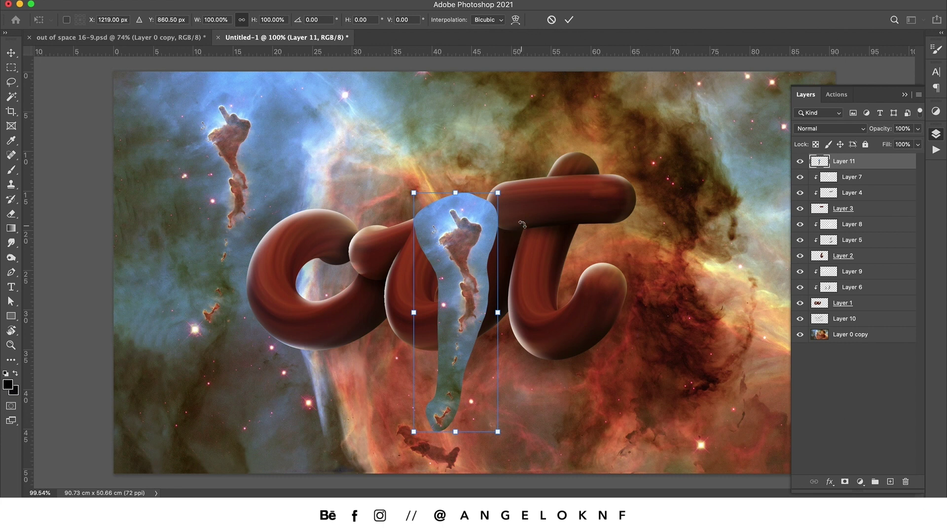
{"action": "left_click_drag", "start_coordinate": [522, 224], "coordinate": [437, 223]}
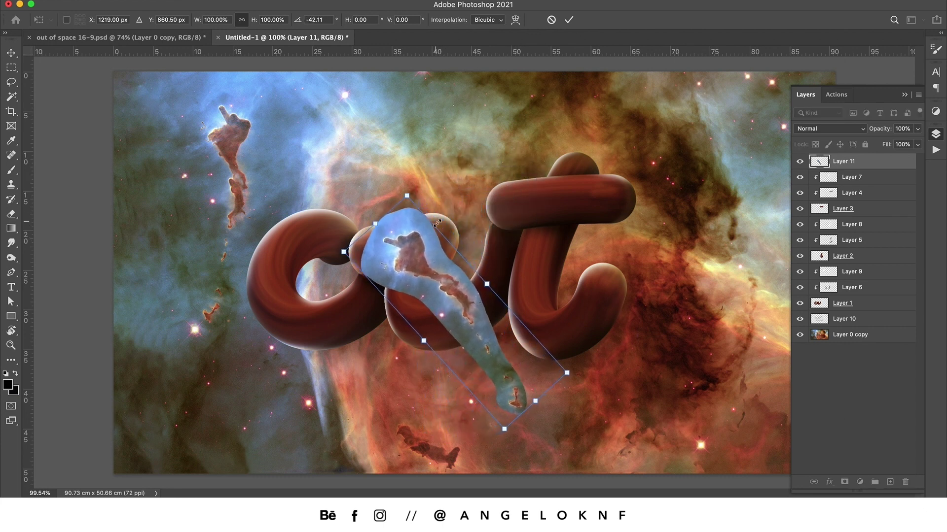
{"action": "left_click_drag", "start_coordinate": [471, 310], "coordinate": [481, 289]}
{"action": "left_click_drag", "start_coordinate": [576, 352], "coordinate": [545, 329]}
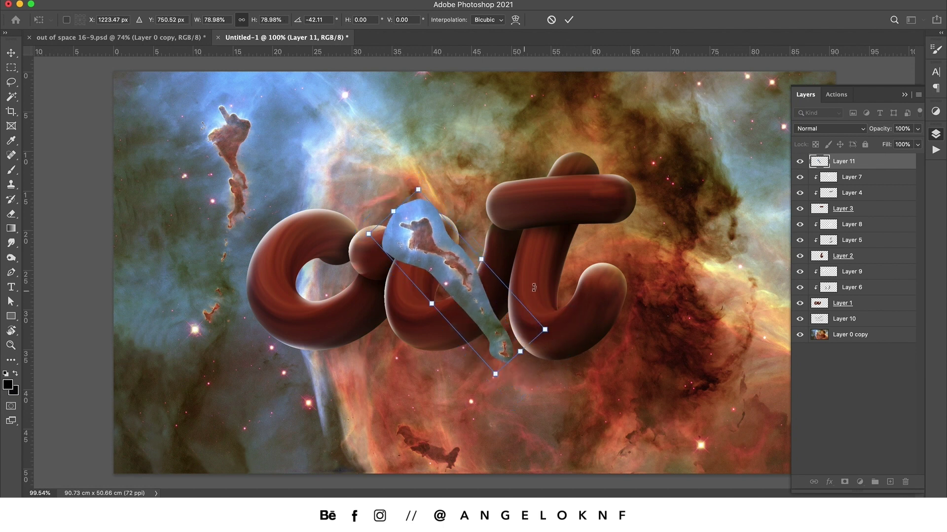
{"action": "left_click_drag", "start_coordinate": [542, 295], "coordinate": [541, 305]}
{"action": "left_click_drag", "start_coordinate": [505, 327], "coordinate": [503, 329]}
{"action": "left_click_drag", "start_coordinate": [511, 361], "coordinate": [467, 376]}
{"action": "left_click_drag", "start_coordinate": [466, 316], "coordinate": [446, 338]}
{"action": "key", "text": "Return"}
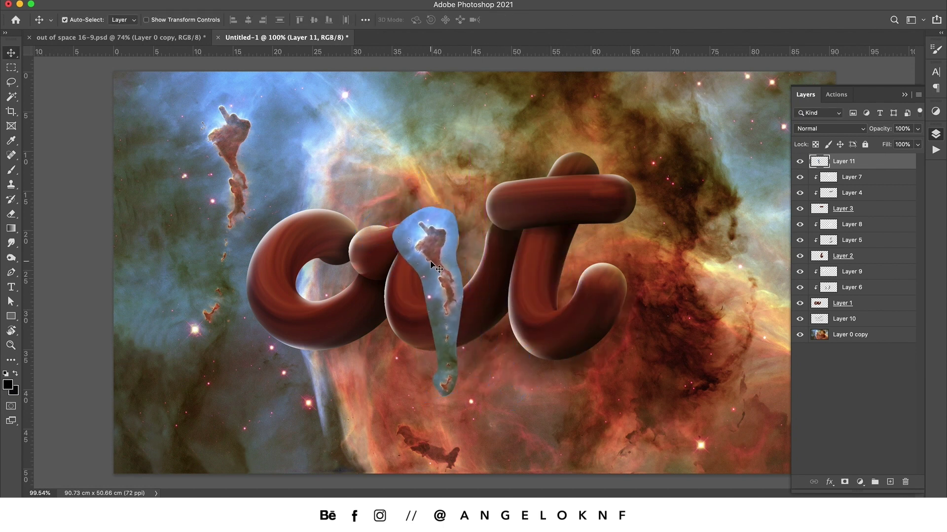
Roughly erase the outer blue area around the copied cloud using the Eraser at 35 px
{"action": "key", "text": "z"}
{"action": "left_click_drag", "start_coordinate": [421, 278], "coordinate": [438, 365]}
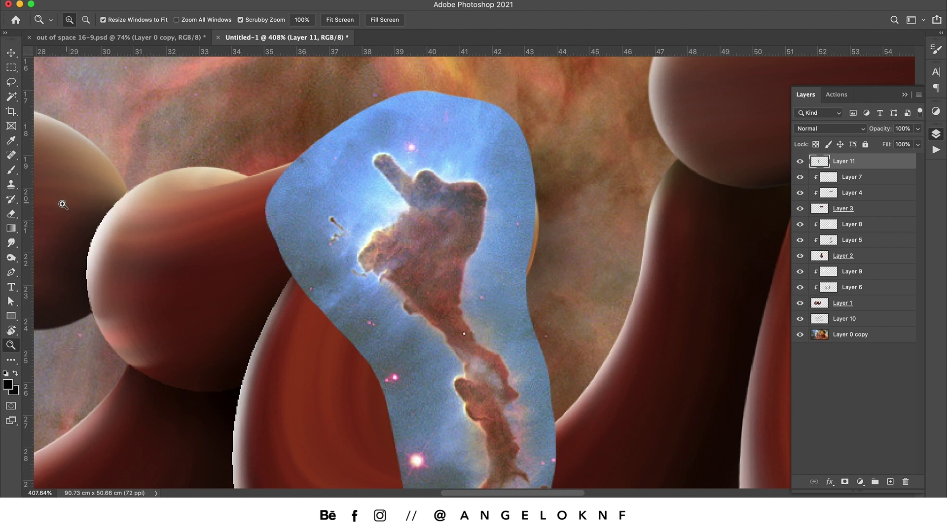
{"action": "key", "text": "v"}
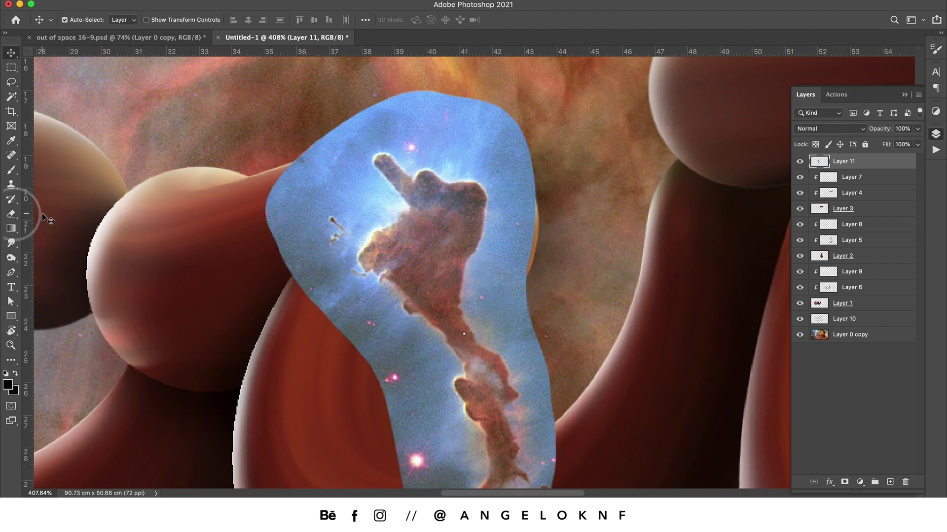
{"action": "left_click", "coordinate": [15, 215]}
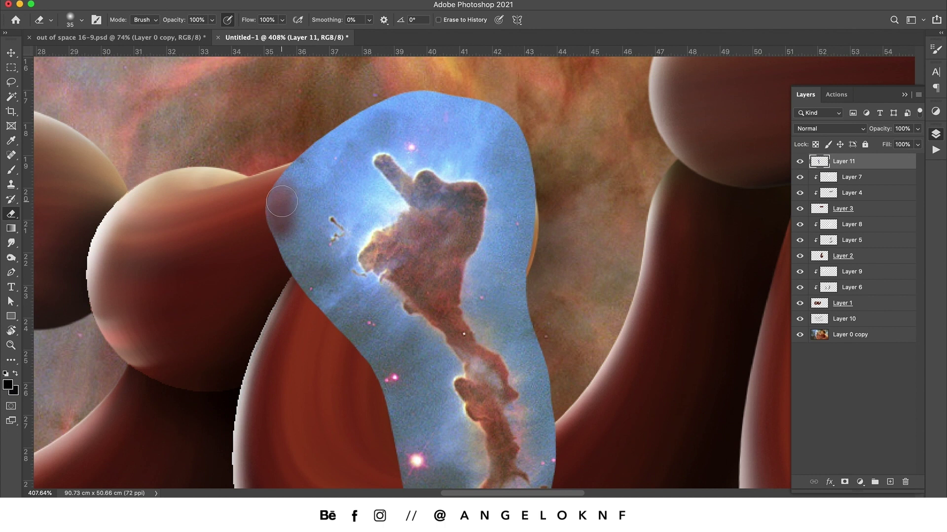
{"action": "mouse_move", "coordinate": [281, 192]}
{"action": "left_mouse_down"}
{"action": "mouse_move", "coordinate": [278, 244]}
{"action": "mouse_move", "coordinate": [274, 178]}
{"action": "mouse_move", "coordinate": [289, 276]}
{"action": "mouse_move", "coordinate": [324, 294]}
{"action": "left_mouse_up"}
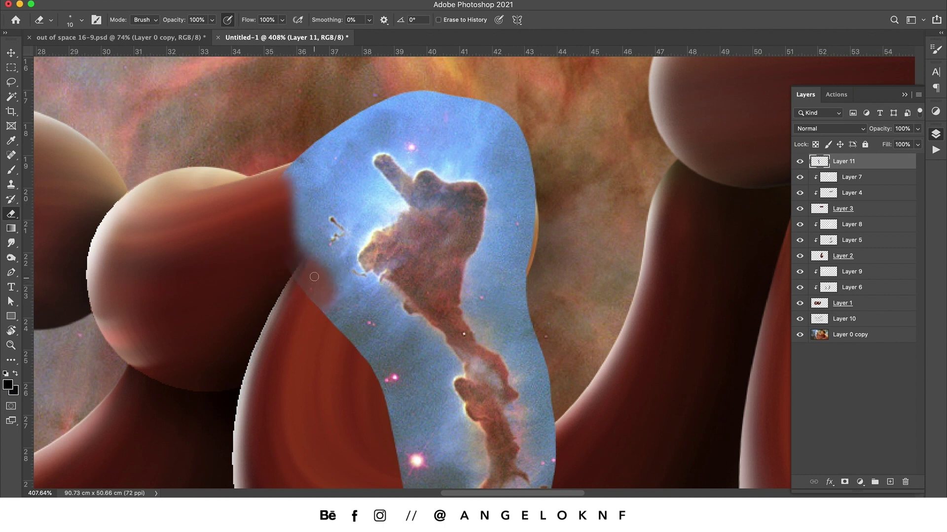
{"action": "mouse_move", "coordinate": [295, 197]}
{"action": "left_mouse_down"}
{"action": "mouse_move", "coordinate": [313, 148]}
{"action": "mouse_move", "coordinate": [391, 376]}
{"action": "mouse_move", "coordinate": [353, 197]}
{"action": "mouse_move", "coordinate": [371, 108]}
{"action": "mouse_move", "coordinate": [513, 162]}
{"action": "mouse_move", "coordinate": [379, 80]}
{"action": "mouse_move", "coordinate": [556, 326]}
{"action": "mouse_move", "coordinate": [488, 394]}
{"action": "mouse_move", "coordinate": [578, 327]}
{"action": "left_mouse_up"}
{"action": "scroll", "coordinate": [556, 326], "scroll_direction": "down", "scroll_amount": 10}
{"action": "mouse_move", "coordinate": [425, 401]}
{"action": "left_mouse_down"}
{"action": "mouse_move", "coordinate": [410, 142]}
{"action": "mouse_move", "coordinate": [480, 406]}
{"action": "left_mouse_up"}
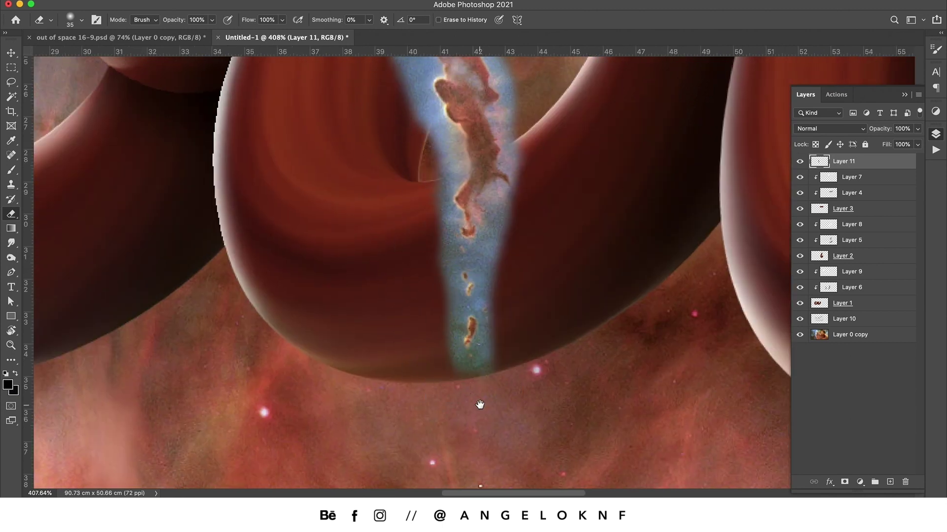
Erase the blue surroundings between and around the small fragments beneath the cloud with a small eraser of about 9 px
{"action": "mouse_move", "coordinate": [465, 374]}
{"action": "left_mouse_down"}
{"action": "mouse_move", "coordinate": [503, 351]}
{"action": "mouse_move", "coordinate": [459, 358]}
{"action": "mouse_move", "coordinate": [484, 315]}
{"action": "mouse_move", "coordinate": [462, 319]}
{"action": "mouse_move", "coordinate": [471, 293]}
{"action": "mouse_move", "coordinate": [446, 302]}
{"action": "left_mouse_up"}
{"action": "key", "text": "bracketleft"}
{"action": "key", "text": "bracketleft"}
{"action": "key", "text": "bracketleft"}
{"action": "key", "text": "bracketleft"}
{"action": "key", "text": "bracketleft"}
{"action": "key", "text": "bracketright"}
{"action": "key", "text": "bracketright"}
{"action": "key", "text": "bracketright"}
{"action": "key", "text": "bracketleft"}
{"action": "key", "text": "bracketleft"}
{"action": "key", "text": "bracketleft"}
{"action": "key", "text": "bracketleft"}
{"action": "key", "text": "bracketleft"}
{"action": "key", "text": "bracketleft"}
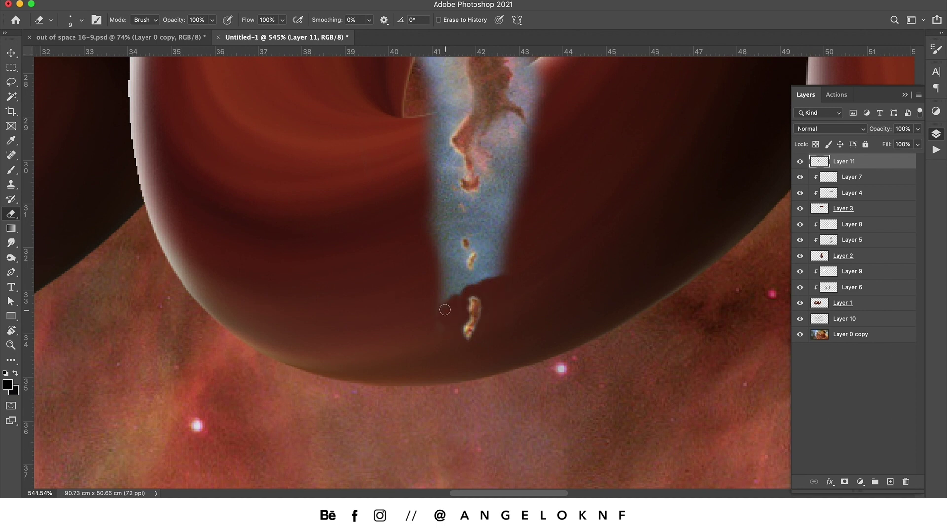
{"action": "key", "text": "bracketright"}
{"action": "key", "text": "bracketright"}
{"action": "mouse_move", "coordinate": [485, 280]}
{"action": "left_mouse_down"}
{"action": "mouse_move", "coordinate": [456, 293]}
{"action": "mouse_move", "coordinate": [454, 269]}
{"action": "left_mouse_up"}
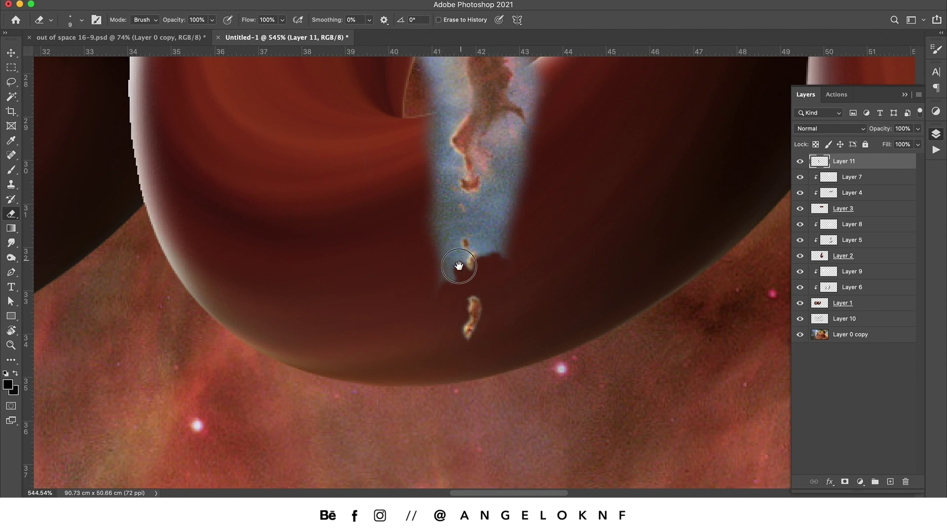
{"action": "scroll", "coordinate": [454, 268], "scroll_direction": "up", "scroll_amount": 2}
{"action": "mouse_move", "coordinate": [433, 313]}
{"action": "left_mouse_down"}
{"action": "mouse_move", "coordinate": [445, 273]}
{"action": "mouse_move", "coordinate": [507, 287]}
{"action": "left_mouse_up"}
Erase the blue area around the lower tip of the cloud's tail with the eraser enlarged to 20 px
{"action": "key", "text": "bracketright"}
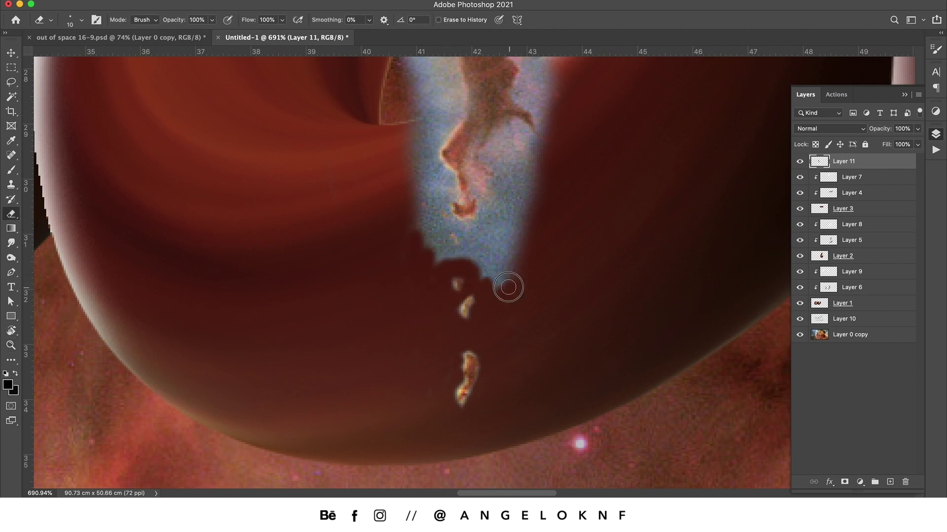
{"action": "left_click_drag", "start_coordinate": [419, 236], "coordinate": [505, 267]}
{"action": "left_click_drag", "start_coordinate": [478, 225], "coordinate": [422, 153]}
{"action": "scroll", "coordinate": [422, 154], "scroll_direction": "up", "scroll_amount": 3}
{"action": "mouse_move", "coordinate": [470, 230]}
{"action": "left_mouse_down"}
{"action": "mouse_move", "coordinate": [456, 254]}
{"action": "mouse_move", "coordinate": [484, 222]}
{"action": "mouse_move", "coordinate": [519, 253]}
{"action": "mouse_move", "coordinate": [516, 264]}
{"action": "left_mouse_up"}
{"action": "key", "text": "bracketright"}
{"action": "left_click_drag", "start_coordinate": [498, 301], "coordinate": [473, 330]}
{"action": "left_click_drag", "start_coordinate": [406, 310], "coordinate": [389, 168]}
{"action": "left_click_drag", "start_coordinate": [523, 113], "coordinate": [541, 205]}
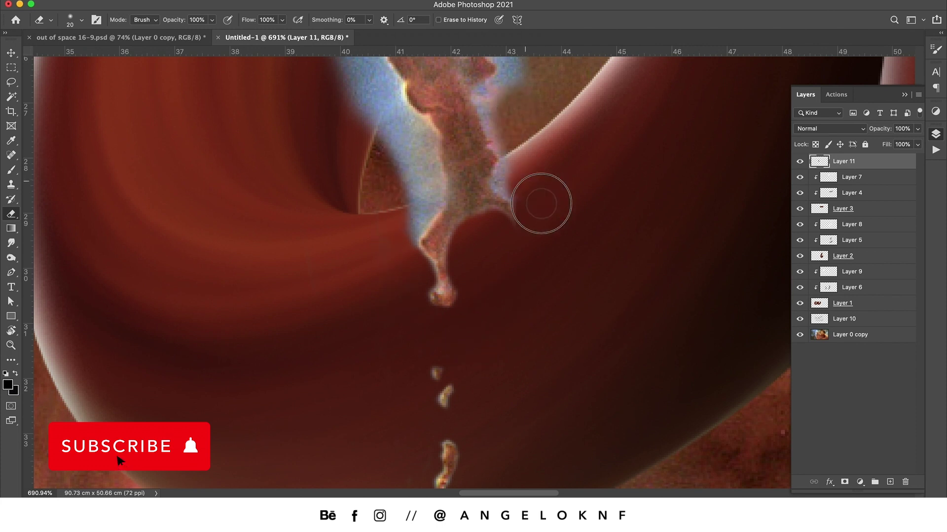
Narrow the blue fringe along both sides of the cloud's neck and wide upper body with the eraser
{"action": "left_click_drag", "start_coordinate": [410, 206], "coordinate": [437, 370]}
{"action": "left_click_drag", "start_coordinate": [434, 367], "coordinate": [397, 321]}
{"action": "left_click_drag", "start_coordinate": [390, 225], "coordinate": [339, 132]}
{"action": "left_click_drag", "start_coordinate": [361, 187], "coordinate": [347, 296]}
{"action": "left_click_drag", "start_coordinate": [286, 217], "coordinate": [242, 170]}
{"action": "mouse_move", "coordinate": [439, 129]}
{"action": "left_mouse_down"}
{"action": "mouse_move", "coordinate": [445, 182]}
{"action": "mouse_move", "coordinate": [508, 352]}
{"action": "left_mouse_up"}
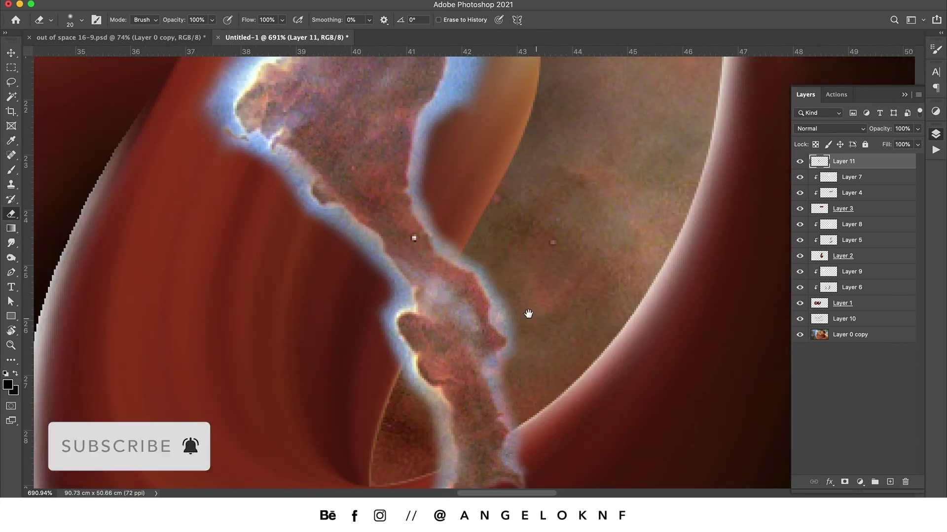
{"action": "left_click_drag", "start_coordinate": [528, 315], "coordinate": [564, 478]}
{"action": "mouse_move", "coordinate": [489, 278]}
{"action": "left_mouse_down"}
{"action": "mouse_move", "coordinate": [518, 177]}
{"action": "mouse_move", "coordinate": [374, 99]}
{"action": "left_mouse_up"}
{"action": "mouse_move", "coordinate": [345, 72]}
{"action": "left_mouse_down"}
{"action": "mouse_move", "coordinate": [461, 133]}
{"action": "mouse_move", "coordinate": [365, 305]}
{"action": "left_mouse_up"}
{"action": "left_click_drag", "start_coordinate": [508, 434], "coordinate": [368, 92]}
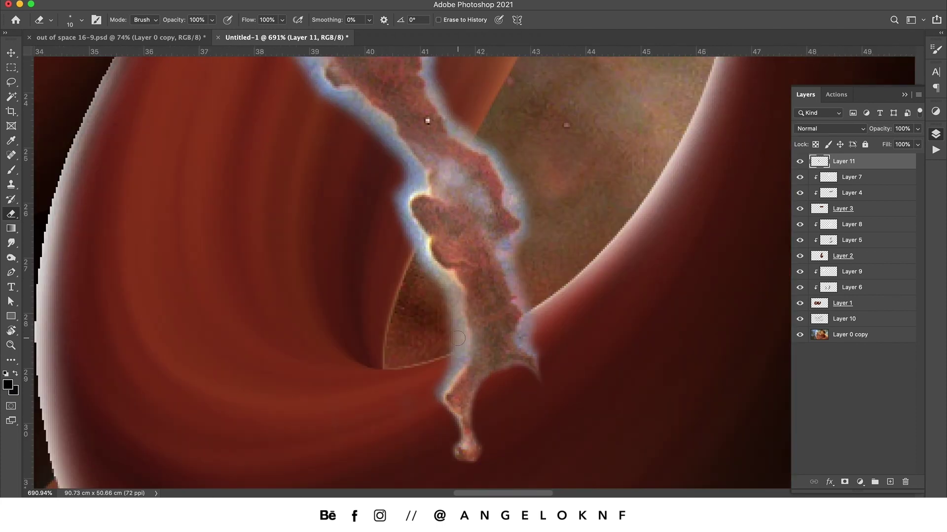
Reduce the eraser to 6 px and trim the remaining fringe tightly along the cloud's lower half
{"action": "key", "text": "bracketleft"}
{"action": "key", "text": "bracketleft"}
{"action": "key", "text": "bracketleft"}
{"action": "key", "text": "bracketleft"}
{"action": "key", "text": "bracketleft"}
{"action": "mouse_move", "coordinate": [446, 392]}
{"action": "left_mouse_down"}
{"action": "mouse_move", "coordinate": [460, 349]}
{"action": "mouse_move", "coordinate": [406, 202]}
{"action": "mouse_move", "coordinate": [449, 350]}
{"action": "left_mouse_up"}
{"action": "mouse_move", "coordinate": [511, 237]}
{"action": "left_mouse_down"}
{"action": "mouse_move", "coordinate": [511, 284]}
{"action": "mouse_move", "coordinate": [534, 350]}
{"action": "mouse_move", "coordinate": [521, 232]}
{"action": "mouse_move", "coordinate": [577, 344]}
{"action": "left_mouse_up"}
{"action": "mouse_move", "coordinate": [572, 326]}
{"action": "left_mouse_down"}
{"action": "mouse_move", "coordinate": [554, 279]}
{"action": "mouse_move", "coordinate": [515, 246]}
{"action": "left_mouse_up"}
{"action": "scroll", "coordinate": [515, 246], "scroll_direction": "up", "scroll_amount": 5}
{"action": "scroll", "coordinate": [515, 246], "scroll_direction": "left", "scroll_amount": 1}
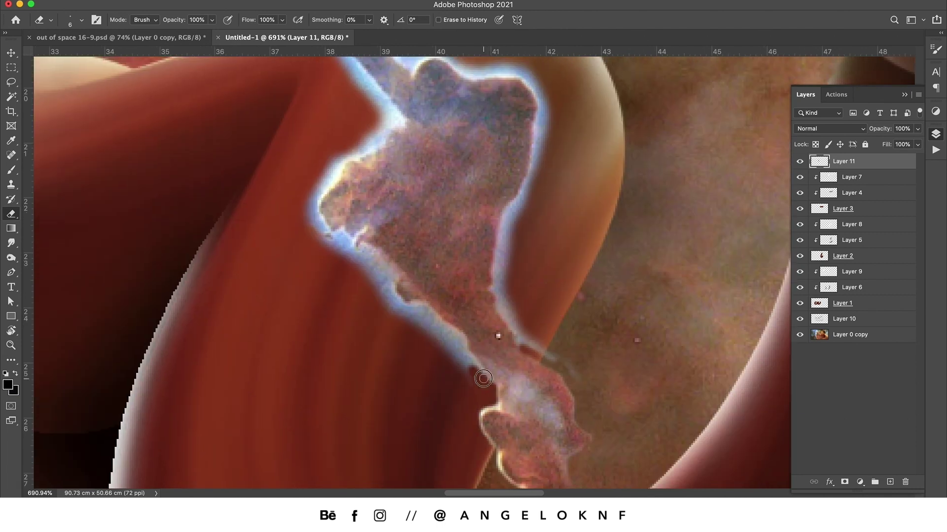
Clean the remaining blue fringe from the edges of the cloud's upper body and finger-like tip, enlarging the eraser to 8 px
{"action": "mouse_move", "coordinate": [491, 387]}
{"action": "left_mouse_down"}
{"action": "mouse_move", "coordinate": [456, 339]}
{"action": "mouse_move", "coordinate": [402, 308]}
{"action": "mouse_move", "coordinate": [376, 258]}
{"action": "mouse_move", "coordinate": [334, 237]}
{"action": "mouse_move", "coordinate": [455, 368]}
{"action": "mouse_move", "coordinate": [418, 302]}
{"action": "mouse_move", "coordinate": [390, 297]}
{"action": "mouse_move", "coordinate": [393, 273]}
{"action": "mouse_move", "coordinate": [395, 281]}
{"action": "mouse_move", "coordinate": [352, 258]}
{"action": "mouse_move", "coordinate": [310, 220]}
{"action": "mouse_move", "coordinate": [327, 169]}
{"action": "mouse_move", "coordinate": [363, 154]}
{"action": "left_mouse_up"}
{"action": "key", "text": "bracketright"}
{"action": "key", "text": "bracketright"}
{"action": "left_click_drag", "start_coordinate": [395, 171], "coordinate": [419, 288]}
{"action": "mouse_move", "coordinate": [380, 186]}
{"action": "left_mouse_down"}
{"action": "mouse_move", "coordinate": [380, 266]}
{"action": "mouse_move", "coordinate": [394, 143]}
{"action": "mouse_move", "coordinate": [447, 170]}
{"action": "mouse_move", "coordinate": [552, 197]}
{"action": "mouse_move", "coordinate": [321, 109]}
{"action": "left_mouse_up"}
{"action": "left_click_drag", "start_coordinate": [466, 162], "coordinate": [455, 228]}
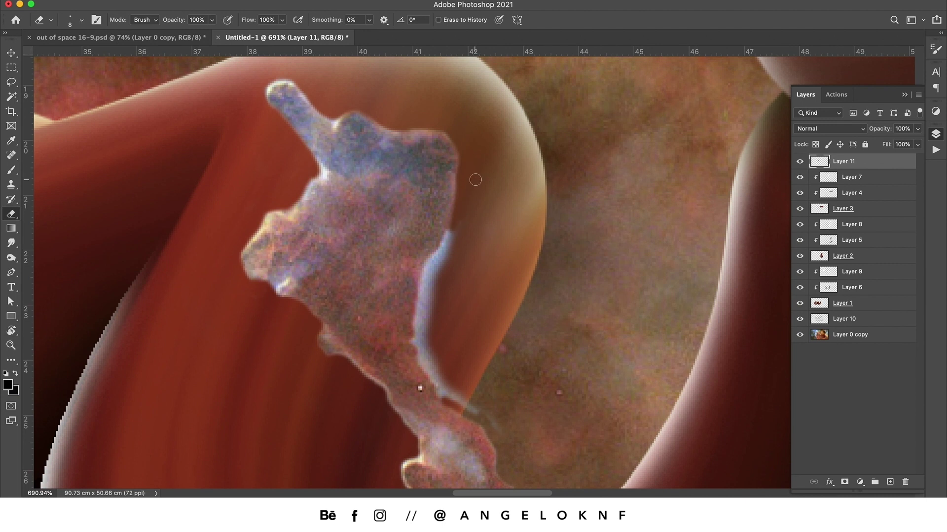
{"action": "left_click_drag", "start_coordinate": [475, 180], "coordinate": [438, 112]}
{"action": "mouse_move", "coordinate": [401, 190]}
{"action": "left_mouse_down"}
{"action": "mouse_move", "coordinate": [388, 281]}
{"action": "mouse_move", "coordinate": [421, 329]}
{"action": "left_mouse_up"}
{"action": "scroll", "coordinate": [421, 330], "scroll_direction": "down", "scroll_amount": 5}
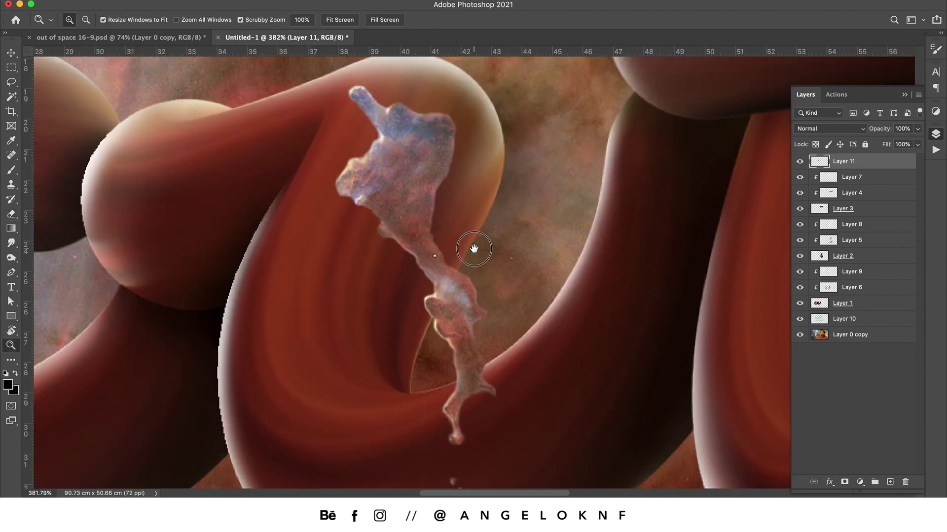
Remove the small bright star from the cloud's neck with a much smaller healing brush
{"action": "key", "text": "j"}
{"action": "key", "text": "bracketleft"}
{"action": "key", "text": "bracketleft"}
{"action": "key", "text": "bracketleft"}
{"action": "key", "text": "bracketleft"}
{"action": "key", "text": "bracketleft"}
{"action": "key", "text": "bracketleft"}
{"action": "key", "text": "bracketleft"}
{"action": "key", "text": "bracketleft"}
{"action": "key", "text": "bracketleft"}
{"action": "key", "text": "bracketleft"}
{"action": "key", "text": "bracketleft"}
{"action": "key", "text": "bracketleft"}
{"action": "left_click", "coordinate": [438, 267]}
Ready the Brush, add a new empty layer above the cloud cutout, and clip it to the cloud
{"action": "key", "text": "b"}
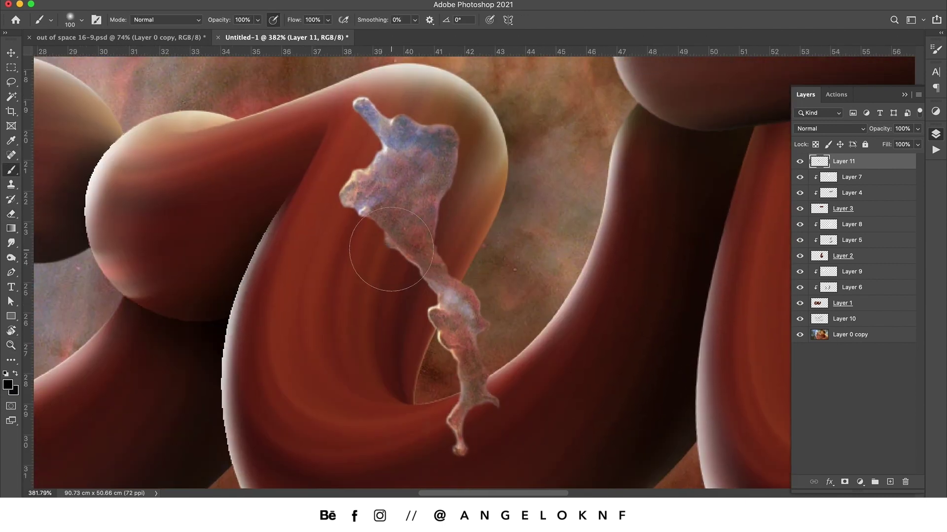
{"action": "key", "text": "z"}
{"action": "mouse_move", "coordinate": [398, 256]}
{"action": "left_mouse_down"}
{"action": "mouse_move", "coordinate": [370, 285]}
{"action": "mouse_move", "coordinate": [382, 272]}
{"action": "left_mouse_up"}
{"action": "key", "text": "b"}
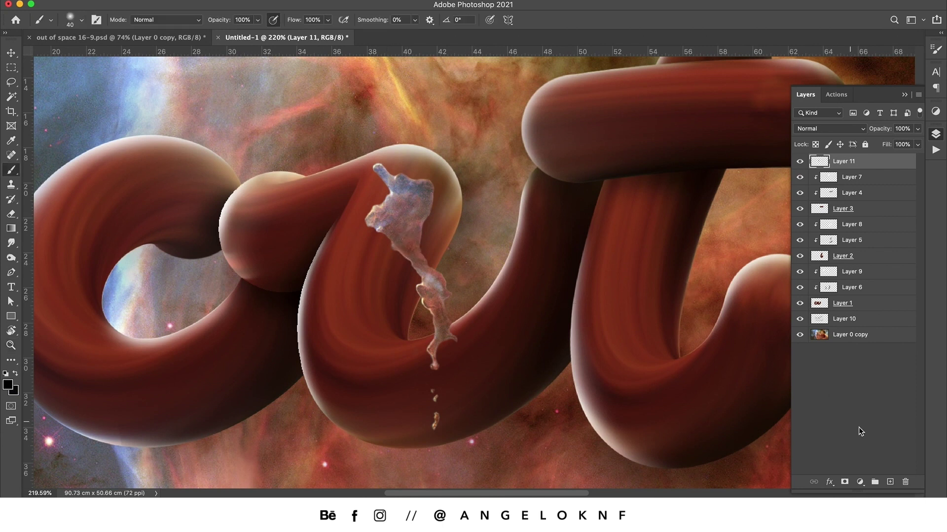
{"action": "left_click", "coordinate": [889, 482]}
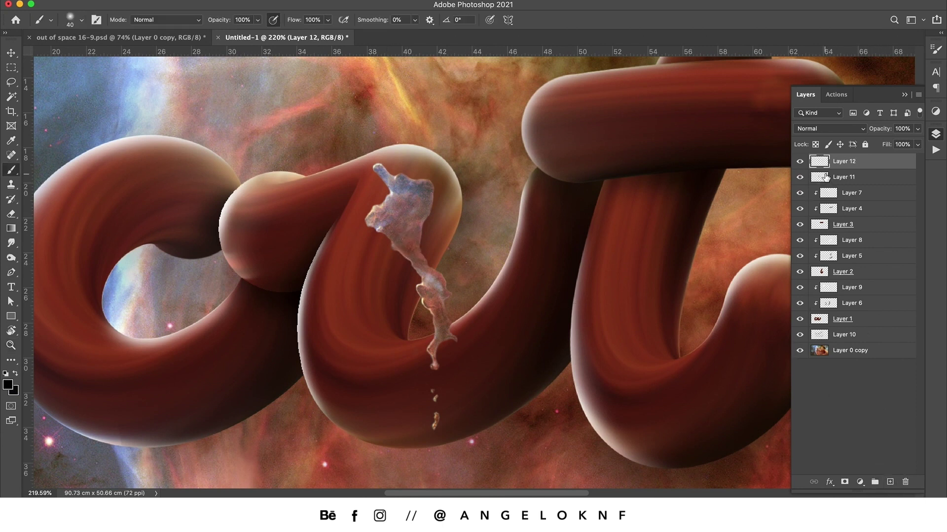
{"action": "left_click", "coordinate": [825, 169], "text": "alt"}
Sample a bright red from the nebula and brush it over the cloud's tip and outer side on the clipped layer
{"action": "key", "text": "super+0"}
{"action": "key", "text": "m"}
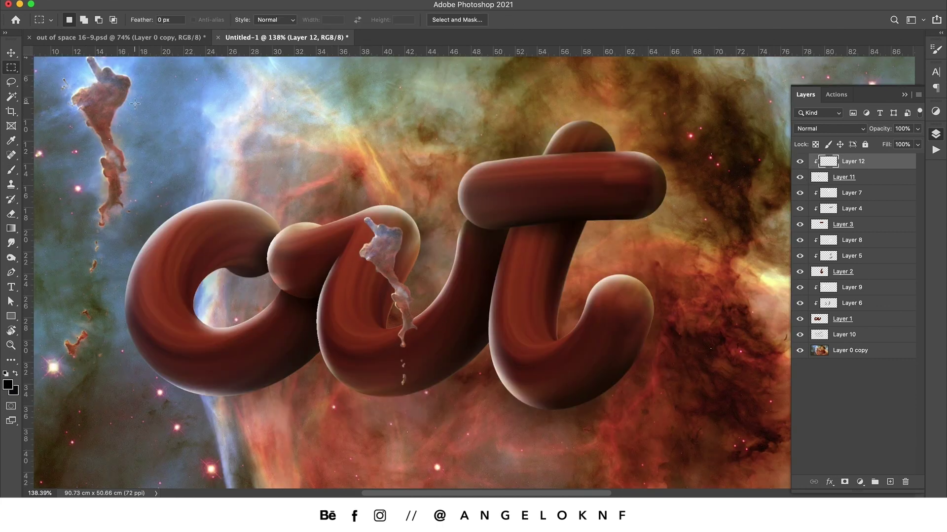
{"action": "left_click", "coordinate": [11, 142]}
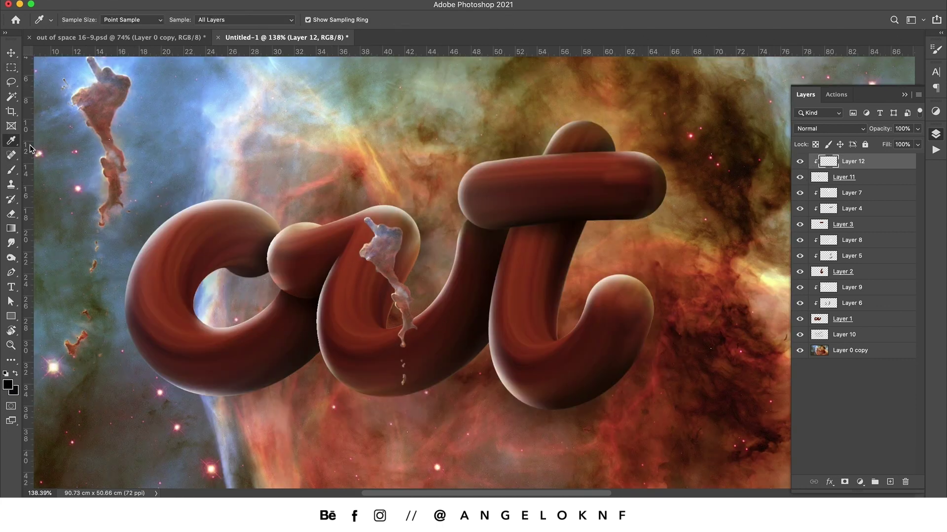
{"action": "left_click", "coordinate": [729, 326]}
{"action": "key", "text": "b"}
{"action": "left_click_drag", "start_coordinate": [364, 231], "coordinate": [378, 270]}
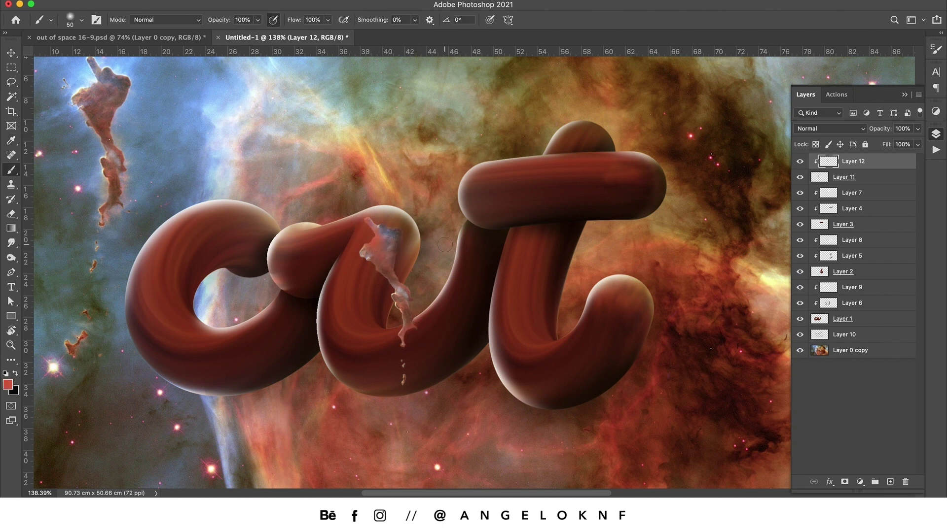
Shade the cloud's inner side with a dark brown sampled from the t, and lighten its small droplets with a pale star colour
{"action": "left_click", "coordinate": [830, 129]}
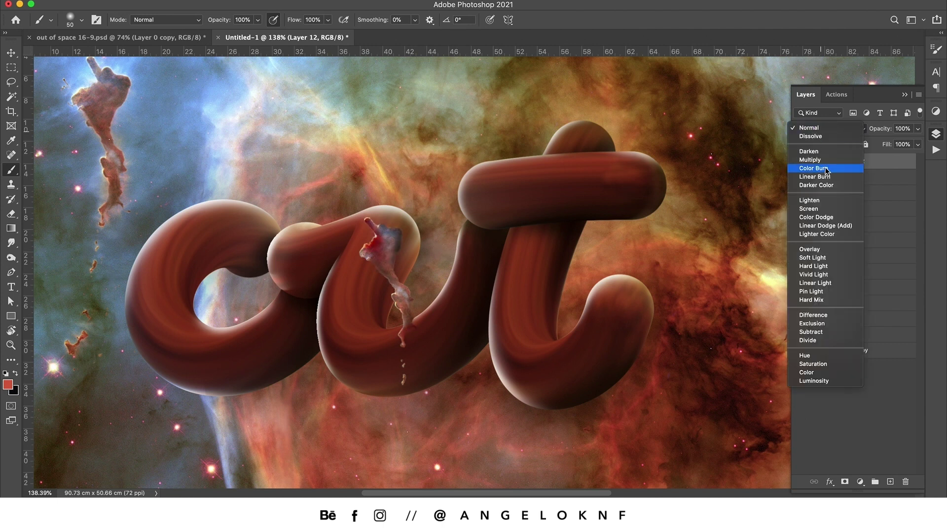
{"action": "left_click", "coordinate": [896, 196]}
{"action": "left_click", "coordinate": [388, 246]}
{"action": "left_click", "coordinate": [609, 195], "text": "alt"}
{"action": "left_click_drag", "start_coordinate": [401, 238], "coordinate": [390, 233]}
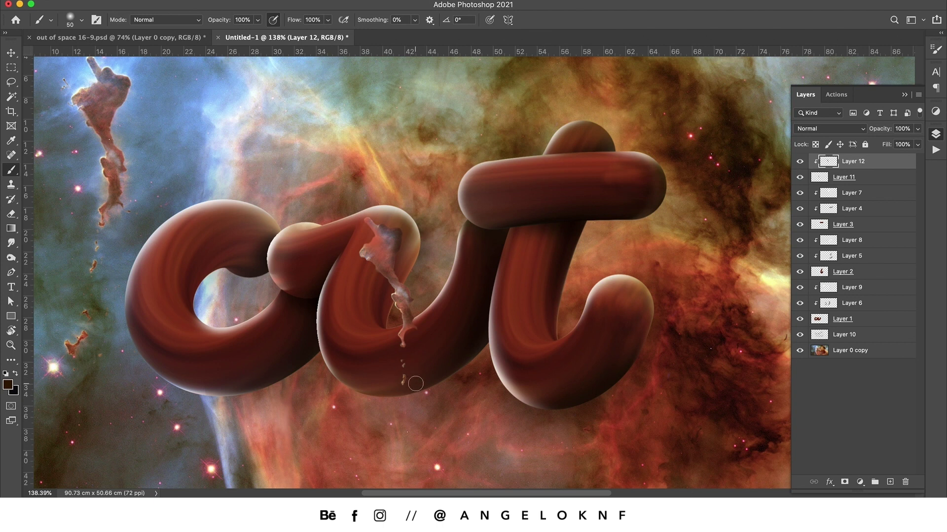
{"action": "left_click", "coordinate": [715, 169], "text": "alt"}
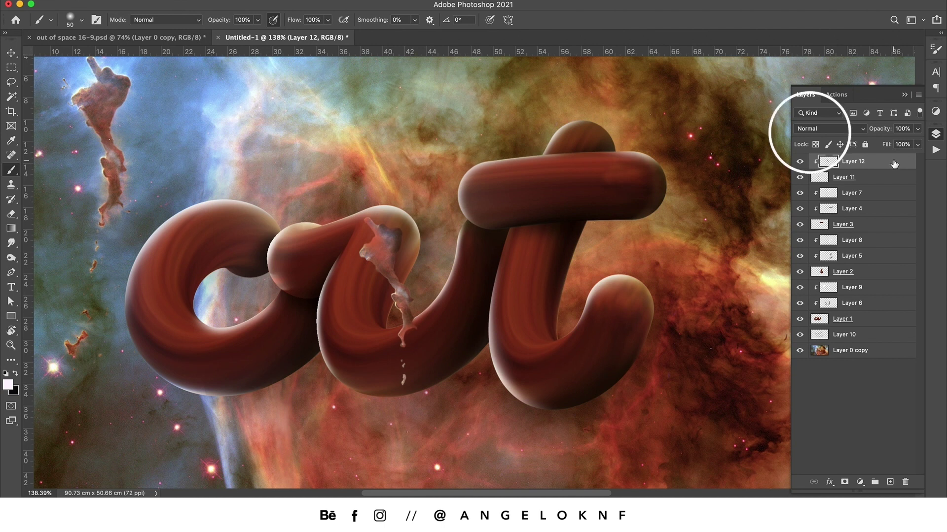
Set the clipped paint layer's blend mode to Vivid Light and deepen the cloud's upper body with black
{"action": "left_click", "coordinate": [853, 130]}
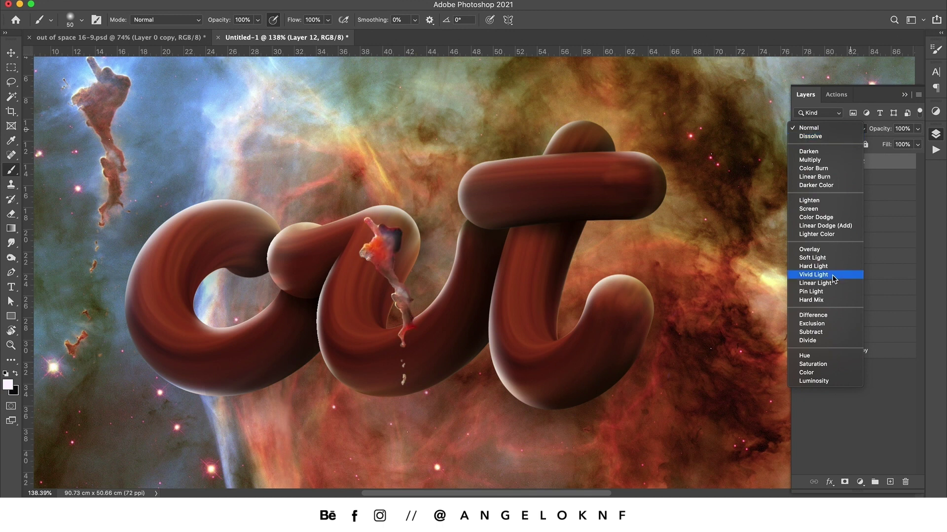
{"action": "left_click", "coordinate": [833, 277]}
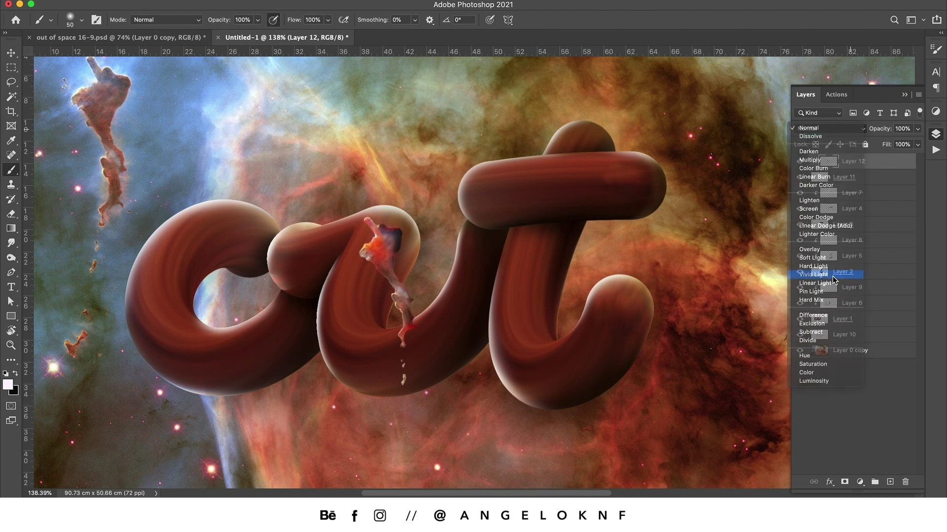
{"action": "key", "text": "x"}
{"action": "left_click_drag", "start_coordinate": [370, 234], "coordinate": [390, 246]}
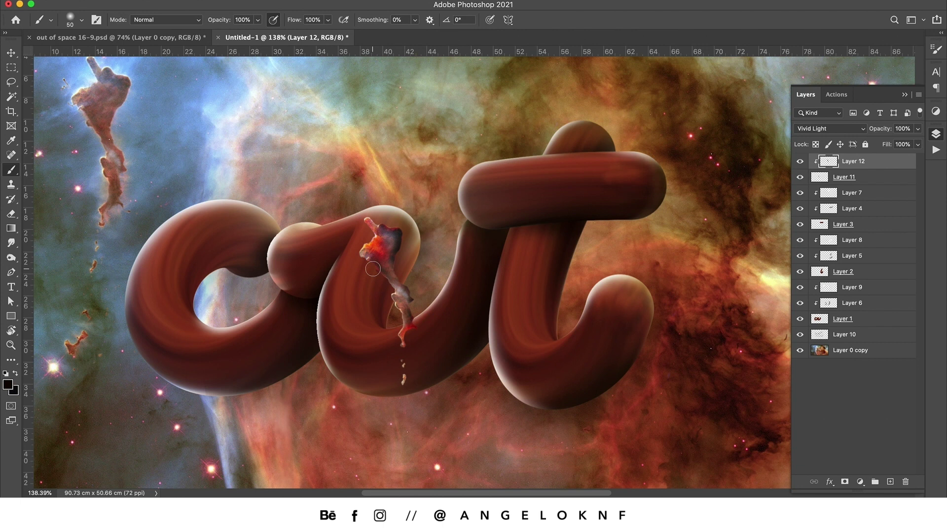
Add a layer clipped to the base lettering and paint a soft black shadow beside the cloud and its droplets with a 35 px brush
{"action": "left_click", "coordinate": [523, 310], "text": "super"}
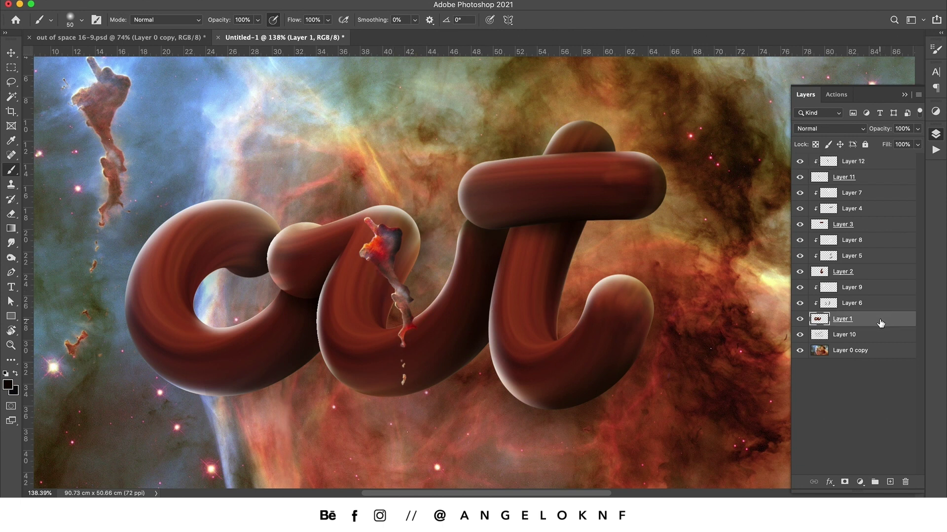
{"action": "key", "text": "alt+bracketright"}
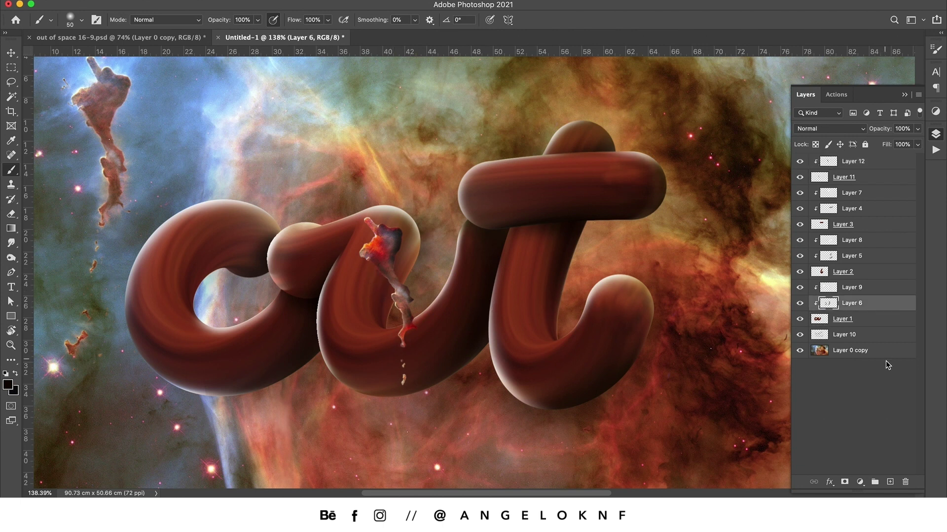
{"action": "left_click", "coordinate": [890, 482]}
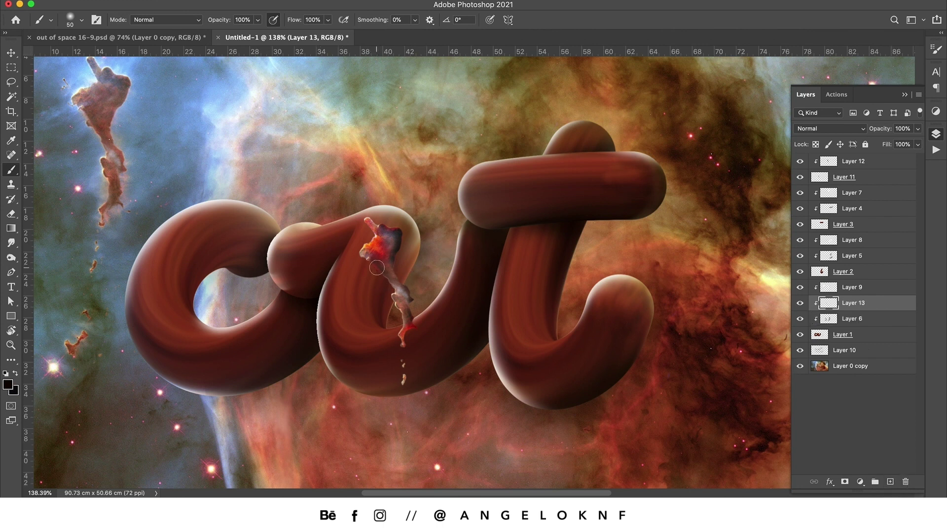
{"action": "left_click_drag", "start_coordinate": [377, 268], "coordinate": [383, 281]}
{"action": "key", "text": "bracketleft"}
{"action": "key", "text": "bracketleft"}
{"action": "key", "text": "bracketleft"}
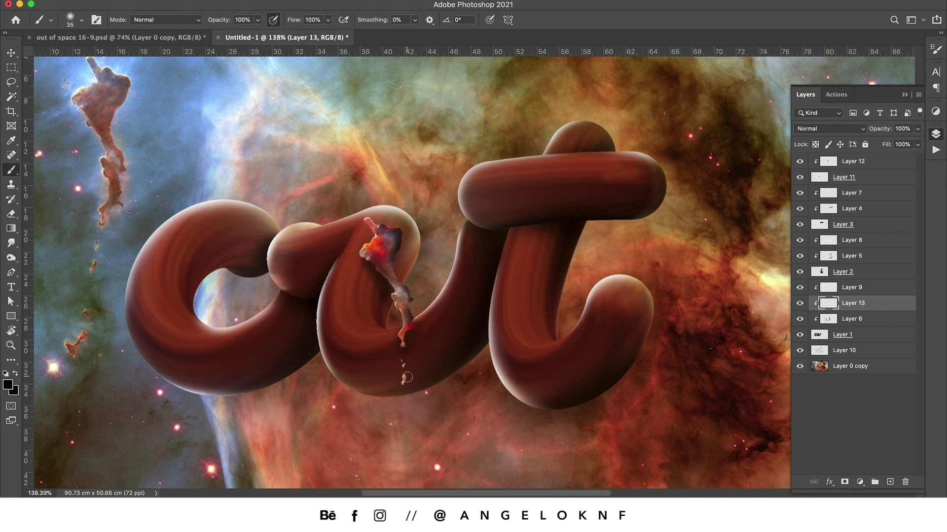
{"action": "key", "text": "e"}
{"action": "key", "text": "b"}
{"action": "left_click_drag", "start_coordinate": [395, 262], "coordinate": [400, 250]}
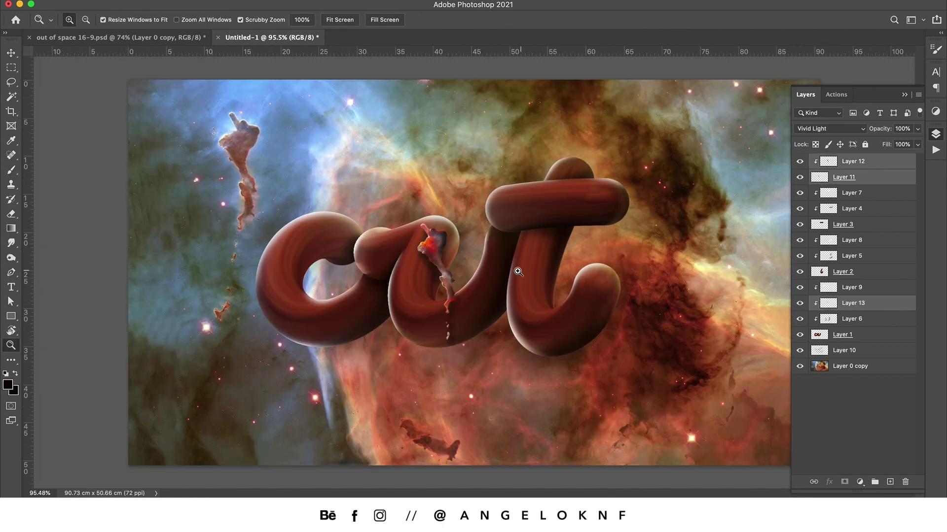
Rotate the cloud with its paint and shadow layers and move it to where the o meets the u
{"action": "key", "text": "super+t"}
{"action": "left_click_drag", "start_coordinate": [447, 279], "coordinate": [355, 254]}
{"action": "left_click_drag", "start_coordinate": [387, 174], "coordinate": [419, 196]}
{"action": "left_click_drag", "start_coordinate": [369, 234], "coordinate": [656, 247]}
{"action": "key", "text": "Return"}
Add a layer mask to the cloud cutout and ready a hard round 23 px brush with pressure-controlled opacity turned off
{"action": "key", "text": "z"}
{"action": "key", "text": "alt+["}
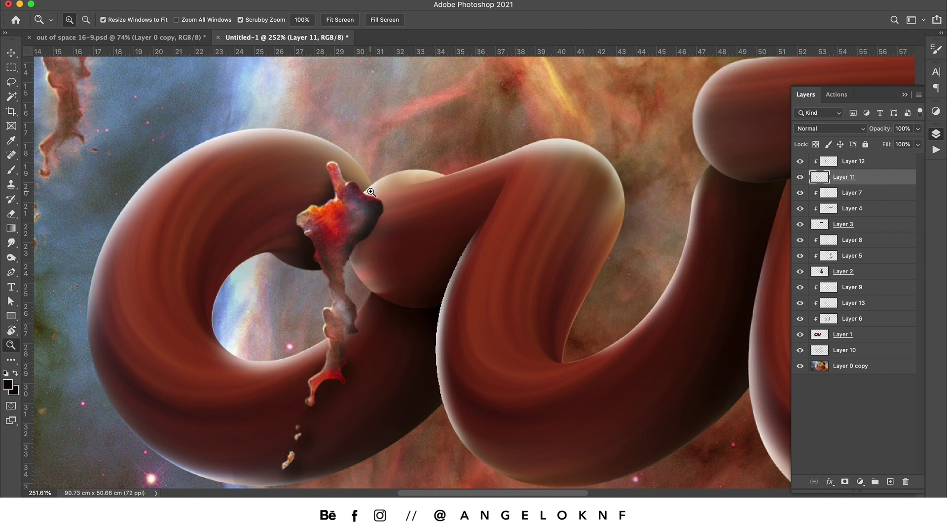
{"action": "left_click", "coordinate": [845, 483]}
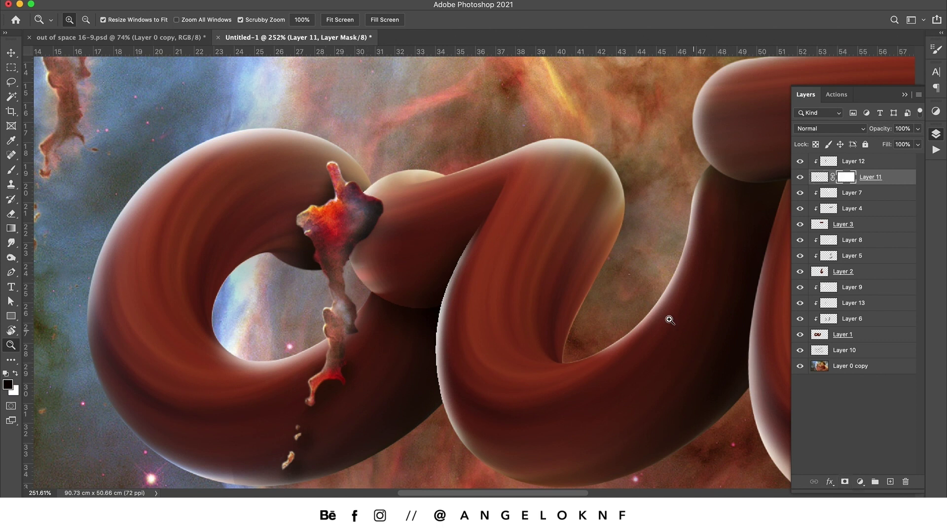
{"action": "key", "text": "b"}
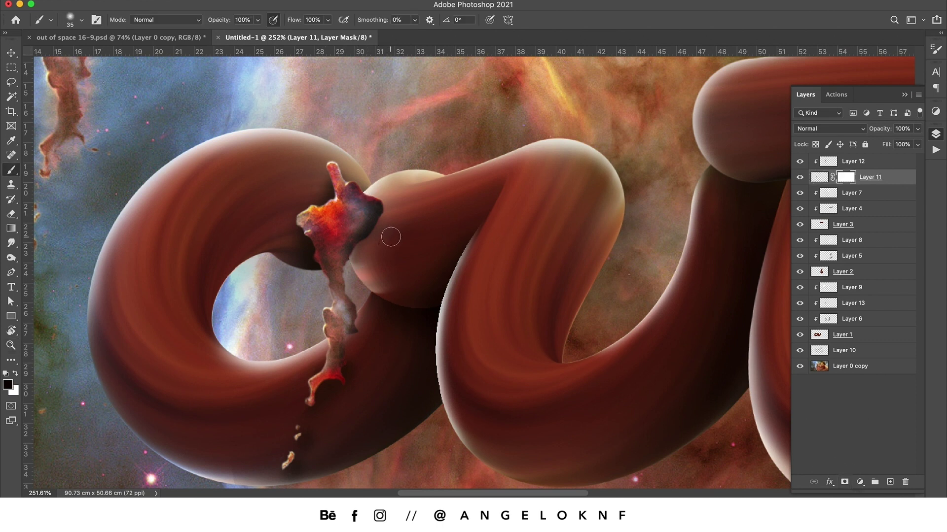
{"action": "right_click", "coordinate": [388, 234]}
{"action": "left_click", "coordinate": [449, 374]}
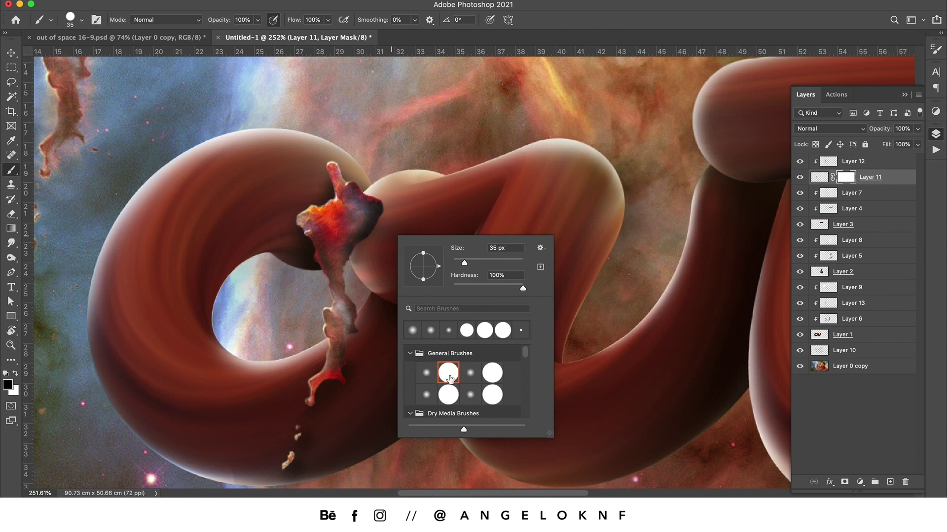
{"action": "left_click_drag", "start_coordinate": [464, 262], "coordinate": [460, 263]}
{"action": "left_click", "coordinate": [272, 20]}
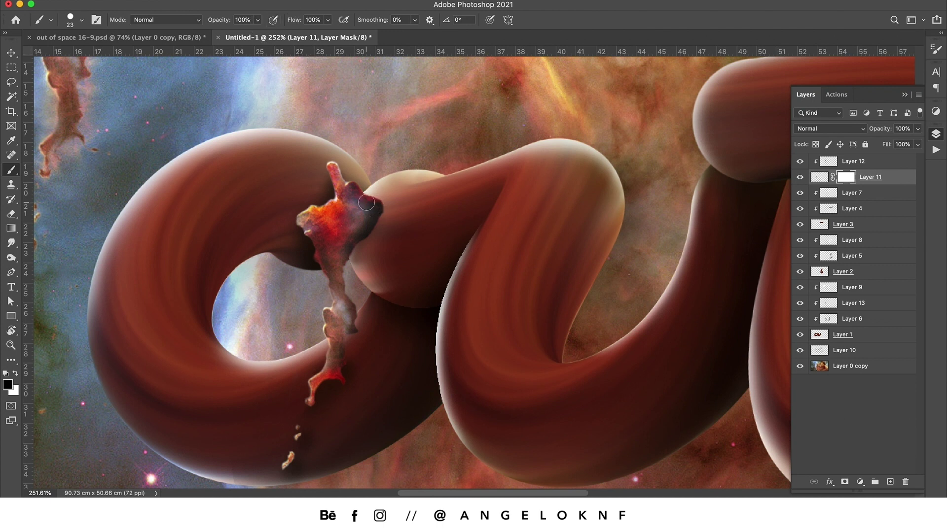
Mask out the part of the cloud overlapping the u's rounded end, using a smaller brush
{"action": "scroll", "coordinate": [366, 202], "scroll_direction": "up", "scroll_amount": 3}
{"action": "key", "text": "bracketleft"}
{"action": "key", "text": "bracketleft"}
{"action": "mouse_move", "coordinate": [386, 186]}
{"action": "left_mouse_down"}
{"action": "mouse_move", "coordinate": [371, 217]}
{"action": "mouse_move", "coordinate": [399, 180]}
{"action": "mouse_move", "coordinate": [394, 209]}
{"action": "mouse_move", "coordinate": [410, 211]}
{"action": "mouse_move", "coordinate": [405, 237]}
{"action": "mouse_move", "coordinate": [380, 220]}
{"action": "mouse_move", "coordinate": [391, 232]}
{"action": "mouse_move", "coordinate": [368, 237]}
{"action": "mouse_move", "coordinate": [382, 179]}
{"action": "mouse_move", "coordinate": [363, 205]}
{"action": "mouse_move", "coordinate": [354, 277]}
{"action": "mouse_move", "coordinate": [349, 245]}
{"action": "mouse_move", "coordinate": [366, 263]}
{"action": "mouse_move", "coordinate": [366, 288]}
{"action": "mouse_move", "coordinate": [367, 243]}
{"action": "mouse_move", "coordinate": [379, 260]}
{"action": "left_mouse_up"}
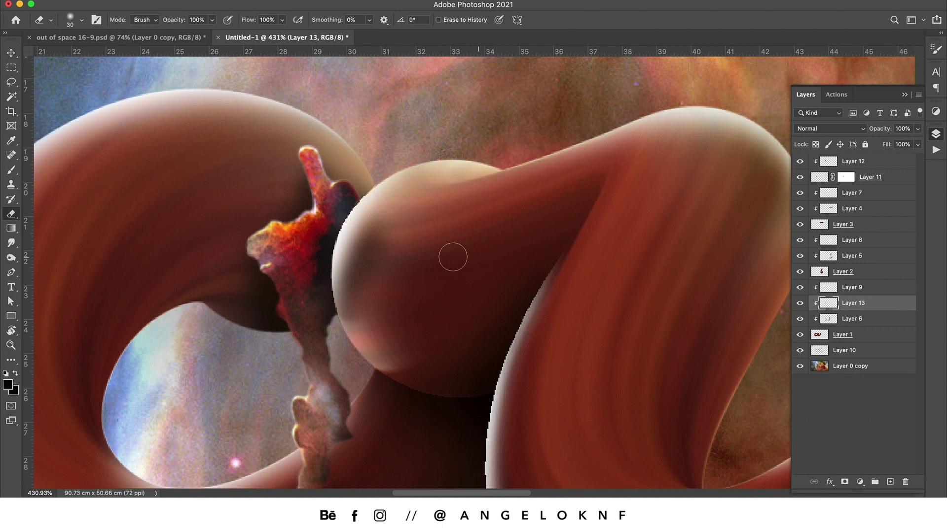
Erase the stray cloud shadow from the u's rounded end with a larger eraser
{"action": "key", "text": "e"}
{"action": "key", "text": "bracketright"}
{"action": "key", "text": "bracketright"}
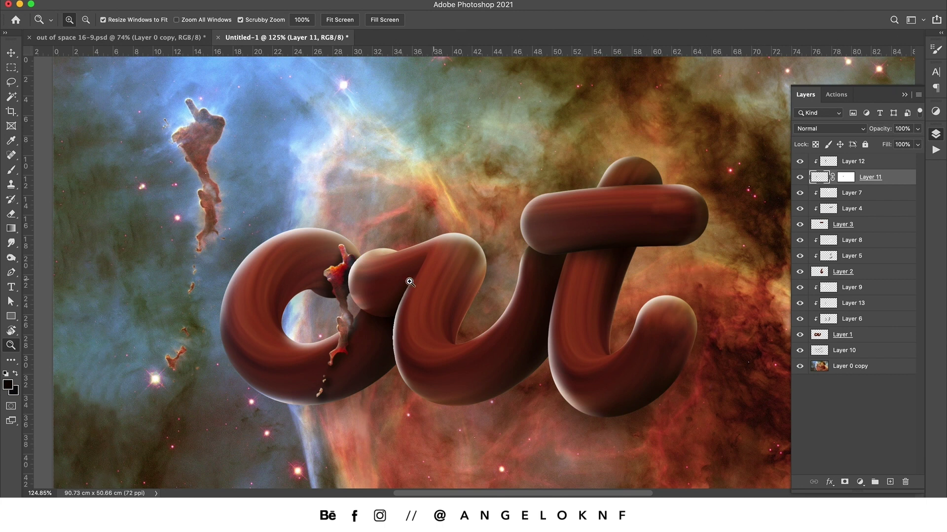
Duplicate the cloud with its paint and shadow layers and move the copy between the u and the t
{"action": "left_click", "coordinate": [876, 163], "text": "super"}
{"action": "left_click", "coordinate": [878, 306], "text": "super"}
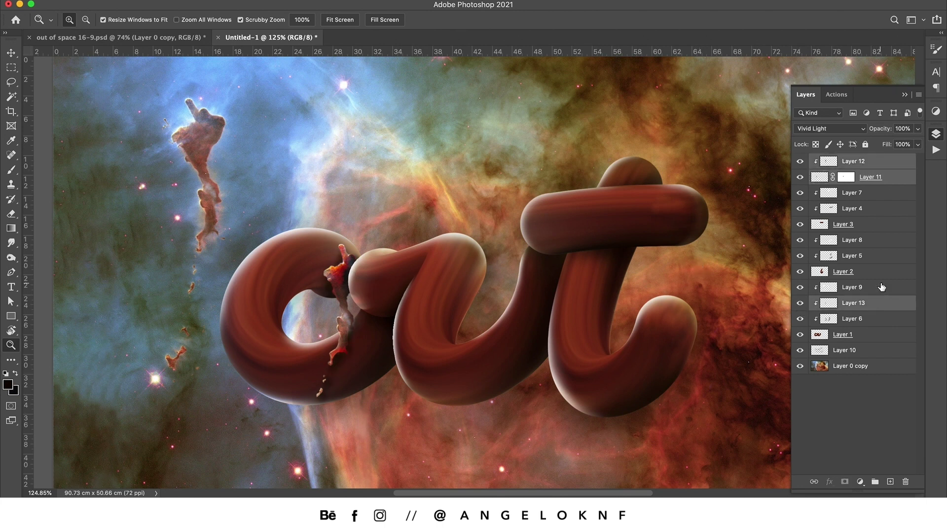
{"action": "key", "text": "super+j"}
{"action": "key", "text": "super+t"}
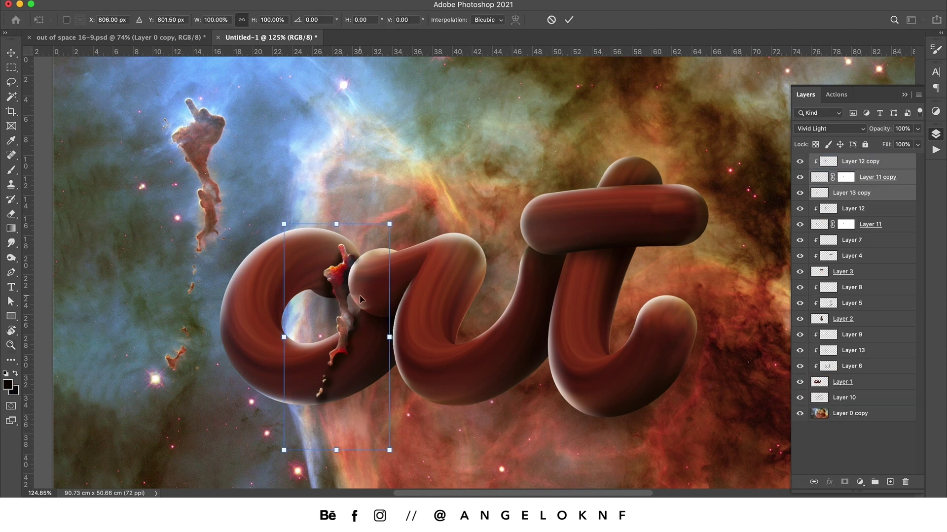
{"action": "left_click_drag", "start_coordinate": [360, 299], "coordinate": [542, 312]}
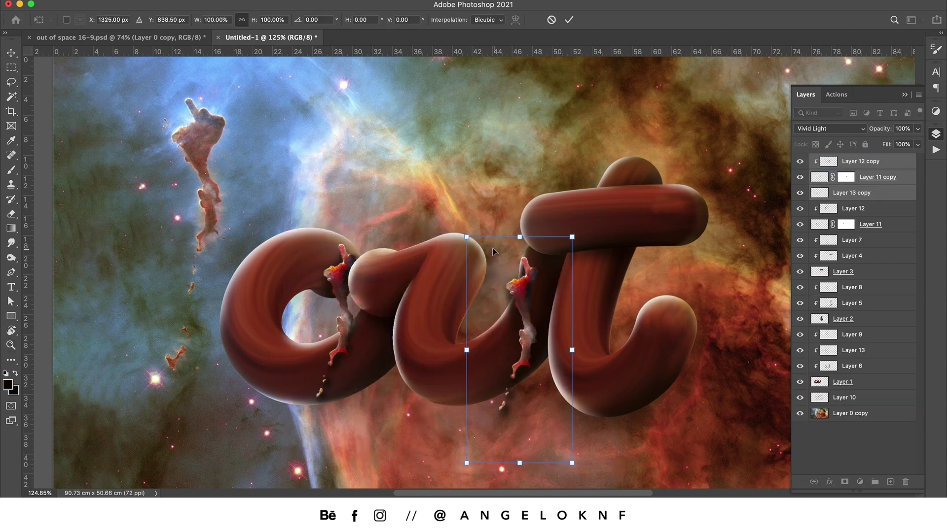
Scale the copied cloud to about 73%, rotate it onto its side, and place it across the t's lower stem
{"action": "left_click_drag", "start_coordinate": [468, 237], "coordinate": [494, 298]}
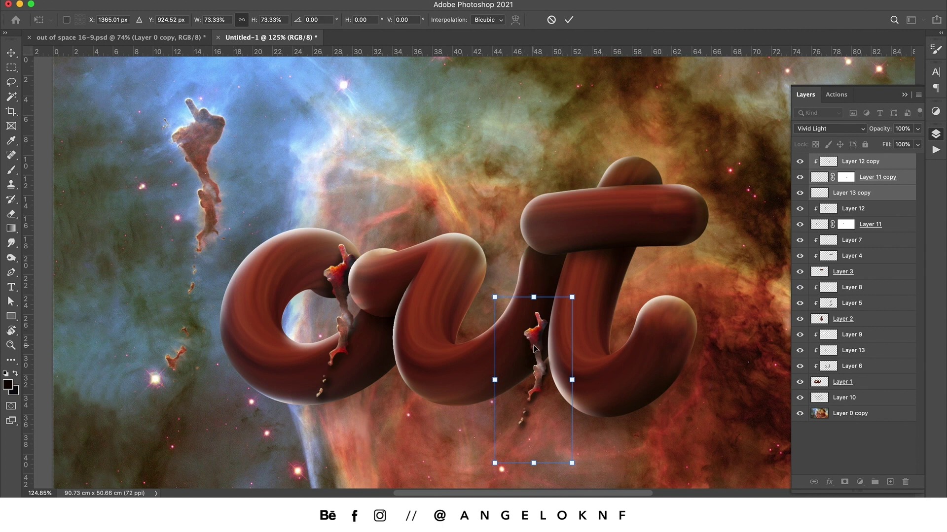
{"action": "left_click_drag", "start_coordinate": [534, 349], "coordinate": [538, 336]}
{"action": "left_click_drag", "start_coordinate": [597, 267], "coordinate": [538, 420]}
{"action": "left_click_drag", "start_coordinate": [559, 375], "coordinate": [628, 370]}
{"action": "left_click_drag", "start_coordinate": [620, 312], "coordinate": [591, 348]}
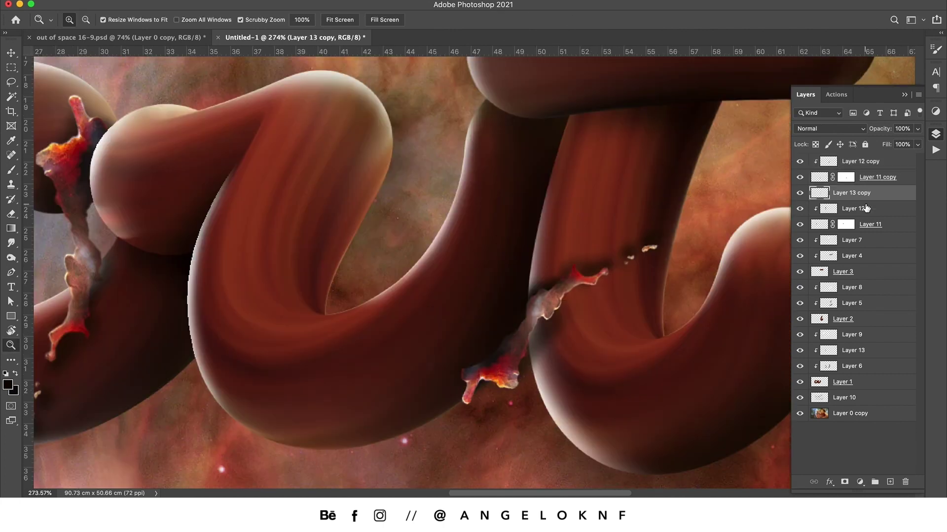
Touch up the copied cloud's shadow on the t and darken the cloud's body with a 40 px black brush
{"action": "key", "text": "b"}
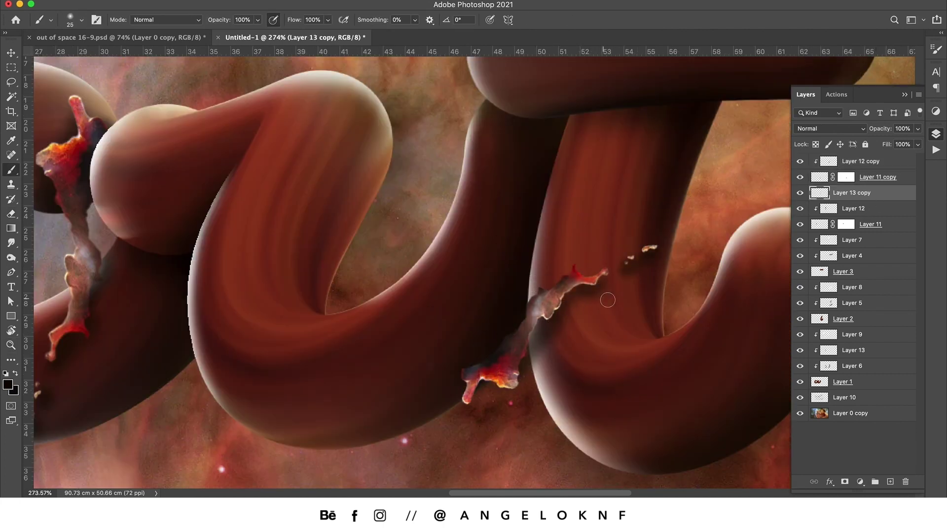
{"action": "scroll", "coordinate": [523, 332], "scroll_direction": "down", "scroll_amount": 3}
{"action": "left_click", "coordinate": [865, 163]}
{"action": "key", "text": "bracketright"}
{"action": "key", "text": "bracketright"}
{"action": "key", "text": "bracketright"}
{"action": "left_click_drag", "start_coordinate": [540, 318], "coordinate": [502, 375]}
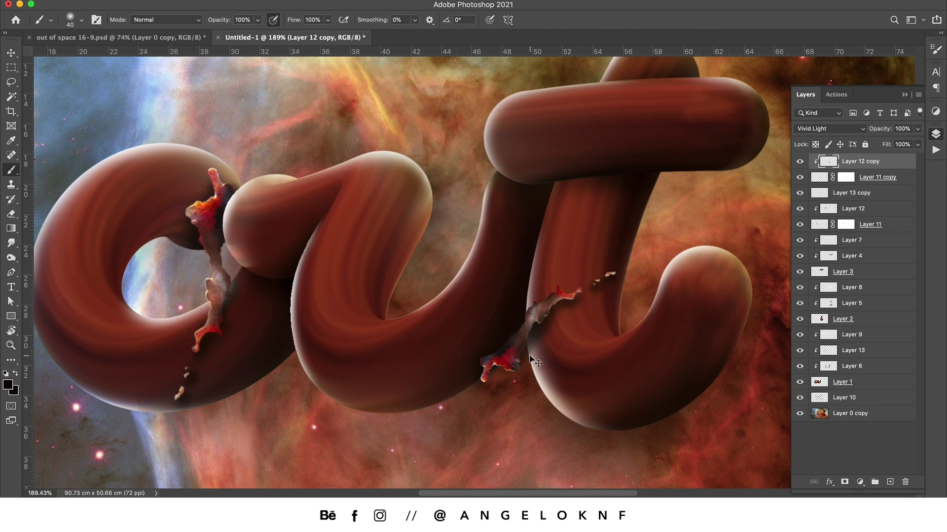
Add a new layer clipped to the copied cloud and tint the cloud with sampled red, brown and orange tones
{"action": "left_click", "coordinate": [516, 367], "text": "alt"}
{"action": "left_click", "coordinate": [513, 306], "text": "alt"}
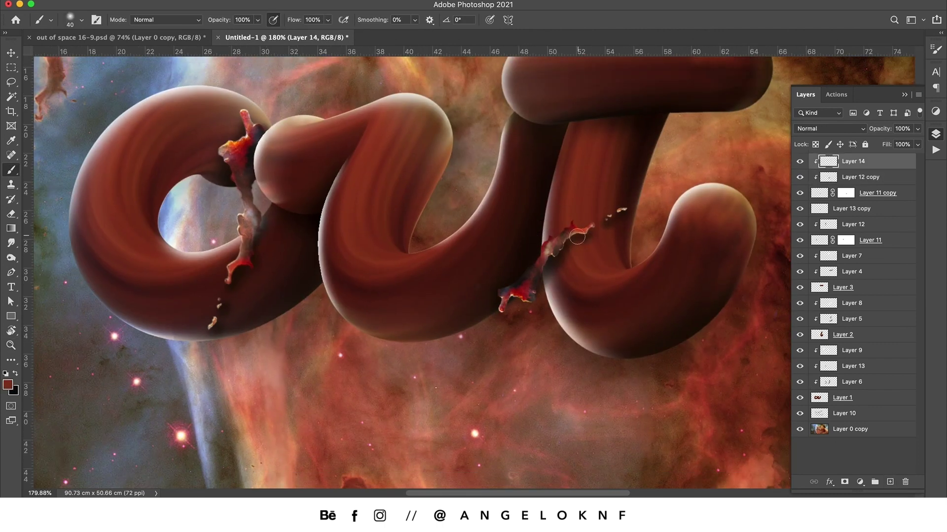
{"action": "left_click", "coordinate": [577, 237], "text": "alt"}
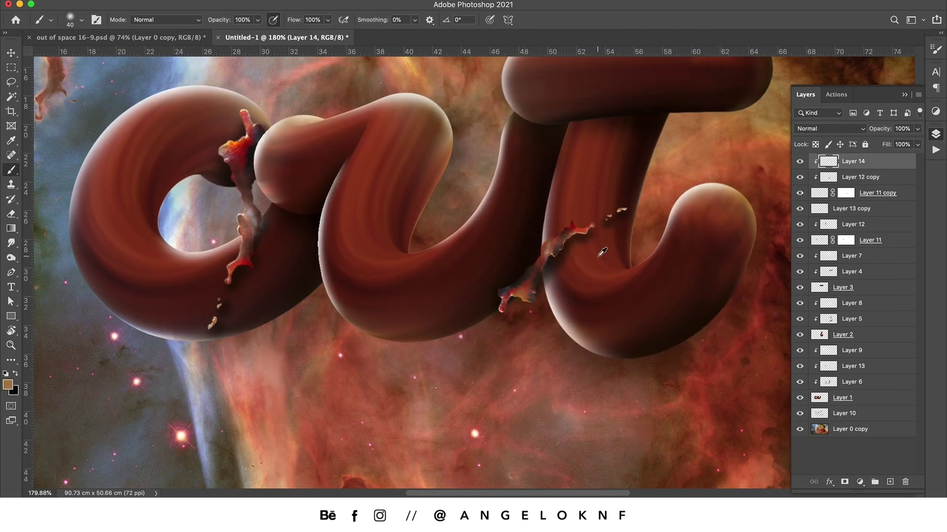
{"action": "left_click", "coordinate": [589, 296], "text": "alt"}
{"action": "left_click", "coordinate": [522, 266], "text": "alt"}
{"action": "left_click", "coordinate": [516, 275], "text": "alt"}
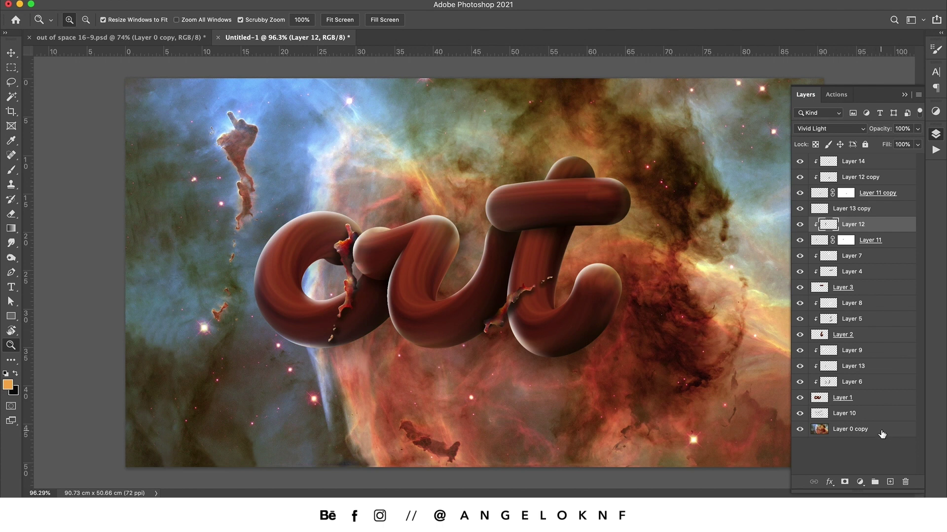
Duplicate the nebula background layer and convert the copy to a smart object
{"action": "left_click", "coordinate": [882, 431]}
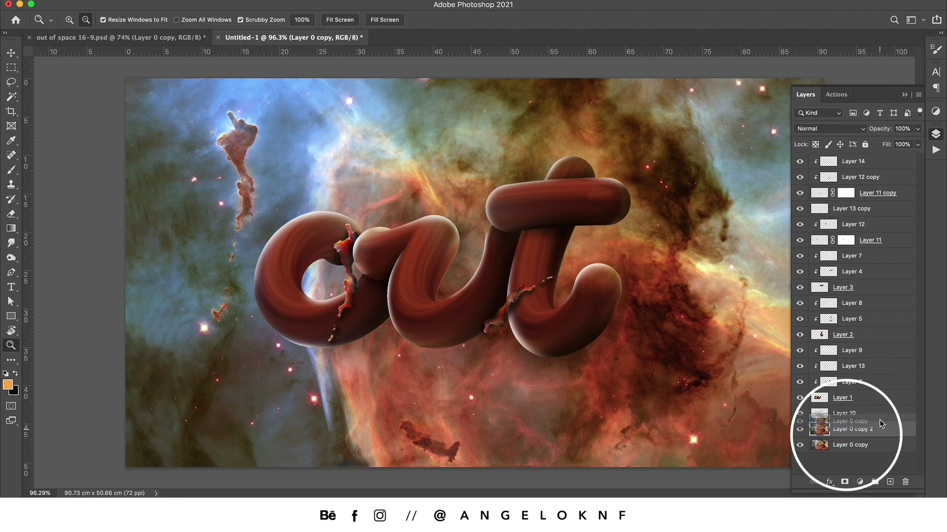
{"action": "key", "text": "super+j"}
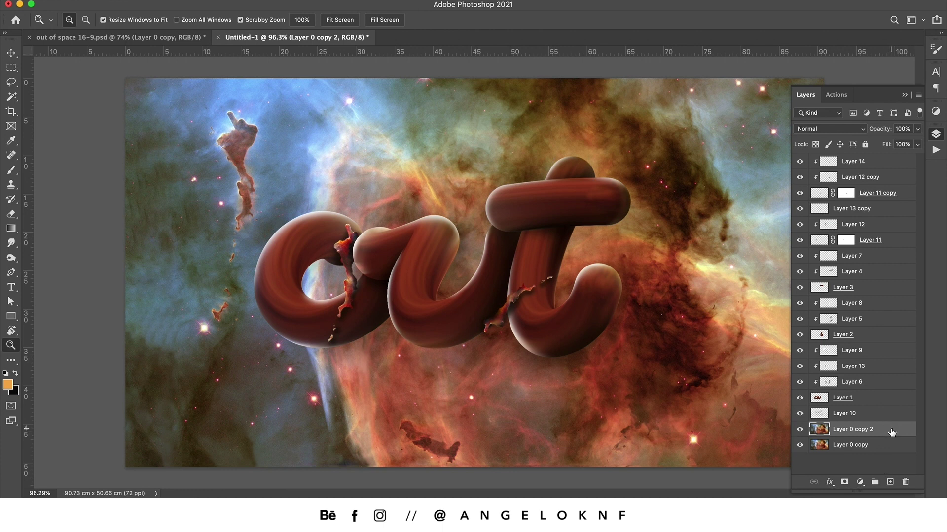
{"action": "right_click", "coordinate": [892, 432]}
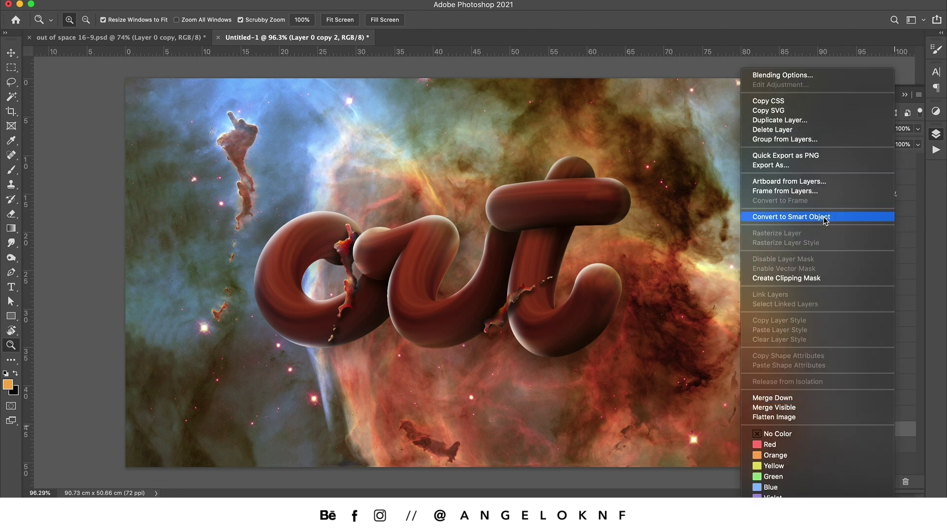
{"action": "left_click", "coordinate": [824, 217]}
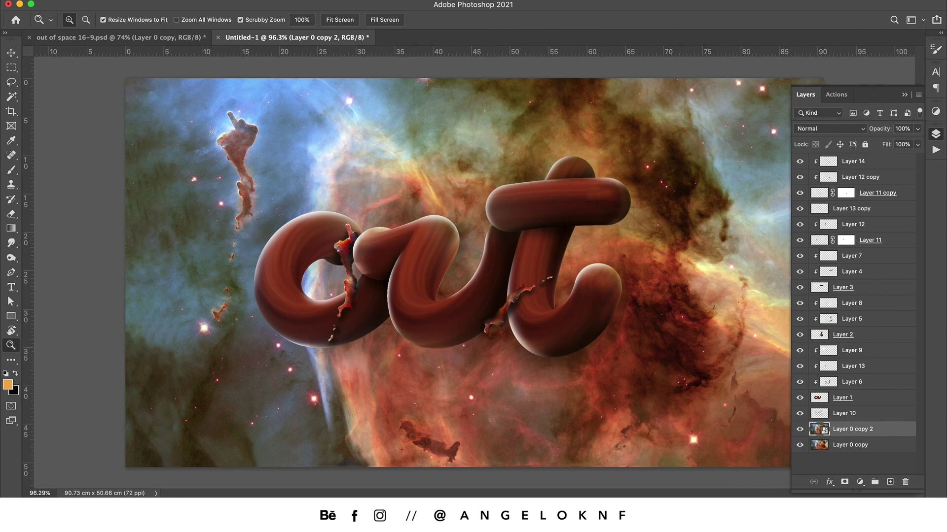
Apply a Gaussian Blur smart filter with a 36 px radius to the duplicated background layer
{"action": "left_click", "coordinate": [268, 0]}
{"action": "mouse_move", "coordinate": [367, 144]}
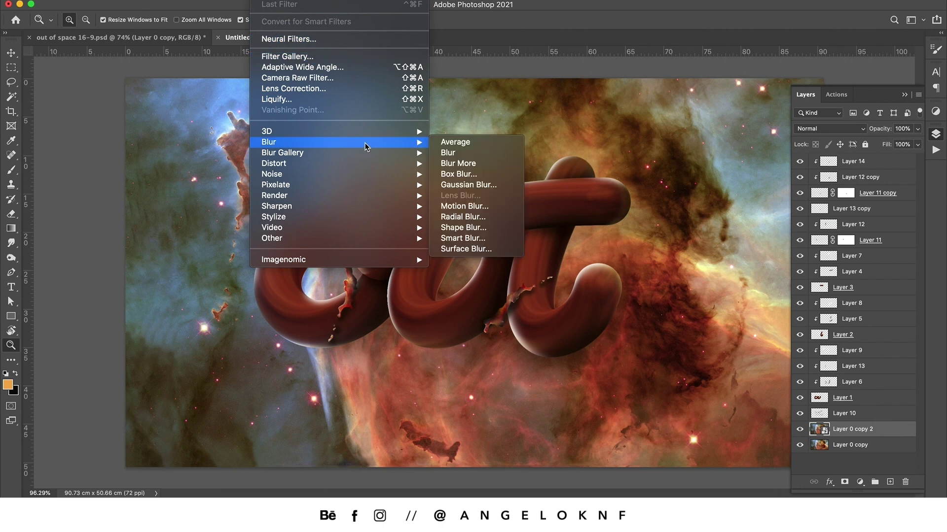
{"action": "left_click", "coordinate": [486, 191]}
{"action": "left_click_drag", "start_coordinate": [738, 321], "coordinate": [762, 326]}
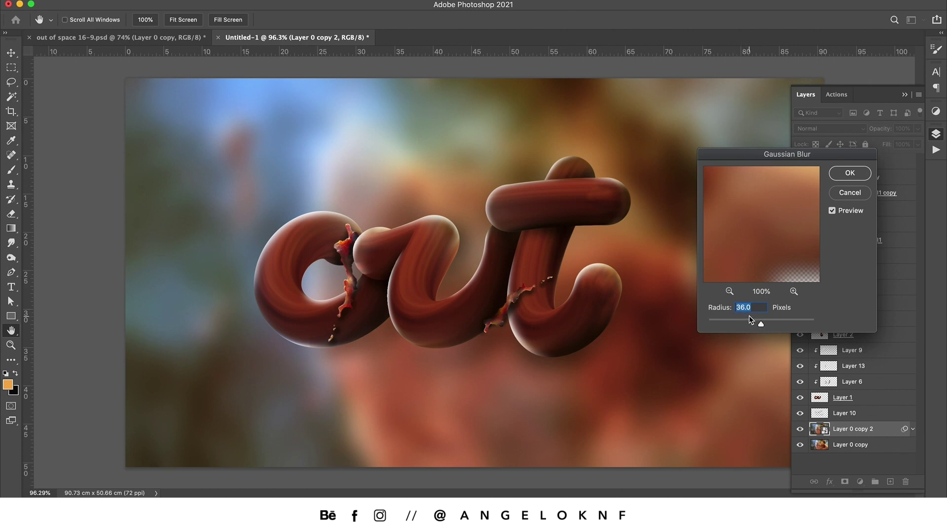
{"action": "left_click", "coordinate": [848, 174]}
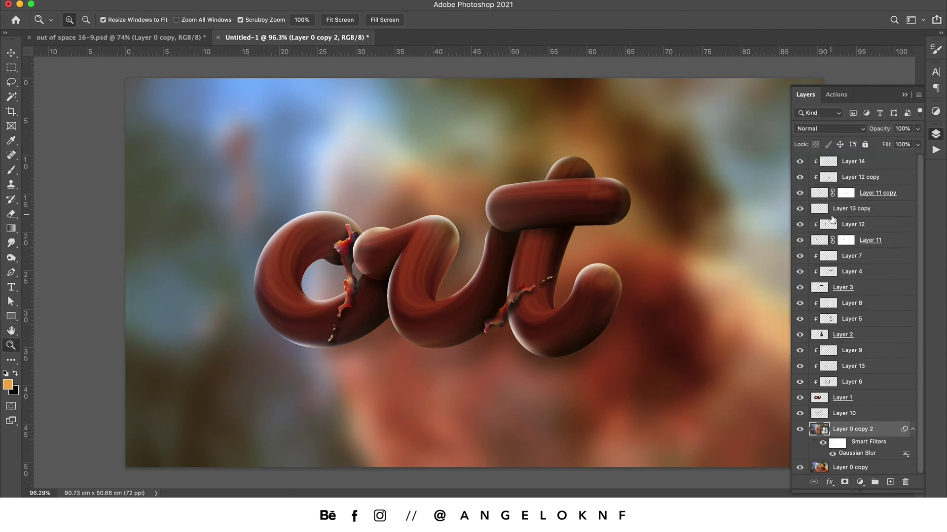
Paint black on the blur's smart filter mask with 200 px and 150 px brushes, sharpening the nebula around the letters and left cloud
{"action": "key", "text": "b"}
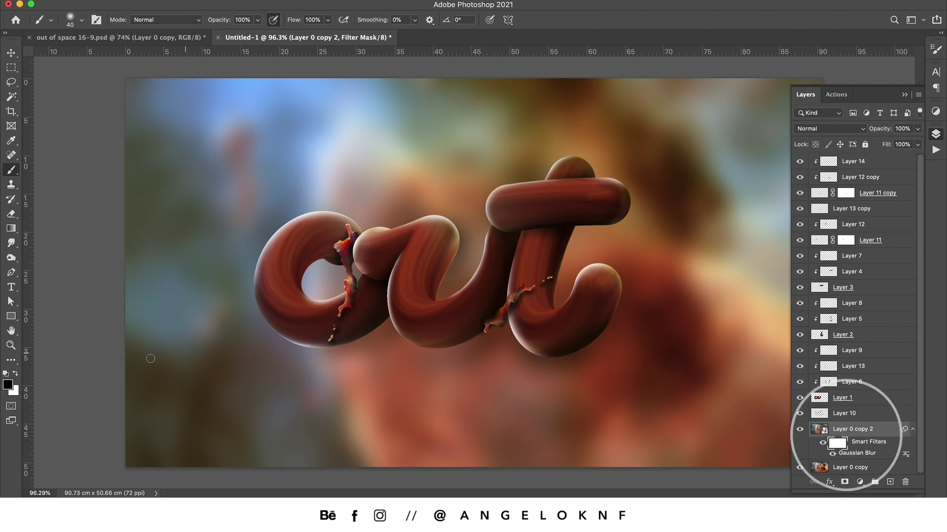
{"action": "key", "text": "bracketright"}
{"action": "key", "text": "bracketright"}
{"action": "key", "text": "bracketright"}
{"action": "key", "text": "bracketright"}
{"action": "key", "text": "bracketright"}
{"action": "key", "text": "bracketright"}
{"action": "key", "text": "bracketright"}
{"action": "key", "text": "bracketright"}
{"action": "key", "text": "bracketright"}
{"action": "key", "text": "bracketright"}
{"action": "key", "text": "bracketright"}
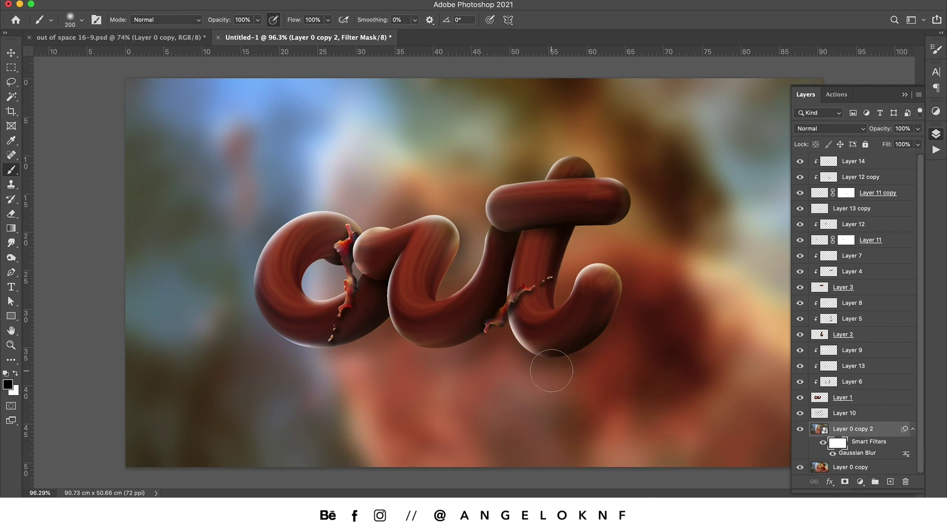
{"action": "mouse_move", "coordinate": [643, 356]}
{"action": "left_mouse_down"}
{"action": "mouse_move", "coordinate": [599, 347]}
{"action": "mouse_move", "coordinate": [612, 326]}
{"action": "left_mouse_up"}
{"action": "key", "text": "bracketleft"}
{"action": "key", "text": "bracketleft"}
{"action": "key", "text": "bracketleft"}
{"action": "left_click_drag", "start_coordinate": [679, 227], "coordinate": [571, 220]}
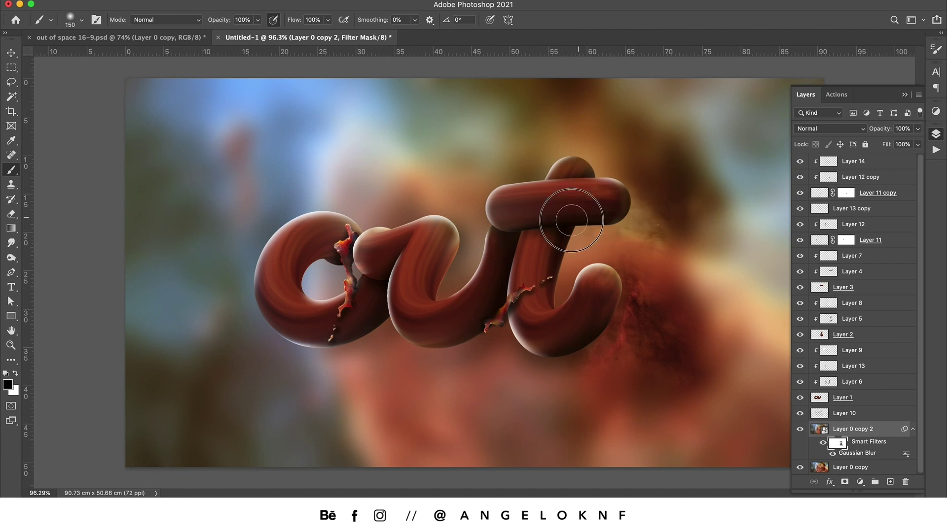
{"action": "left_click_drag", "start_coordinate": [583, 187], "coordinate": [558, 146]}
{"action": "left_click_drag", "start_coordinate": [446, 256], "coordinate": [424, 193]}
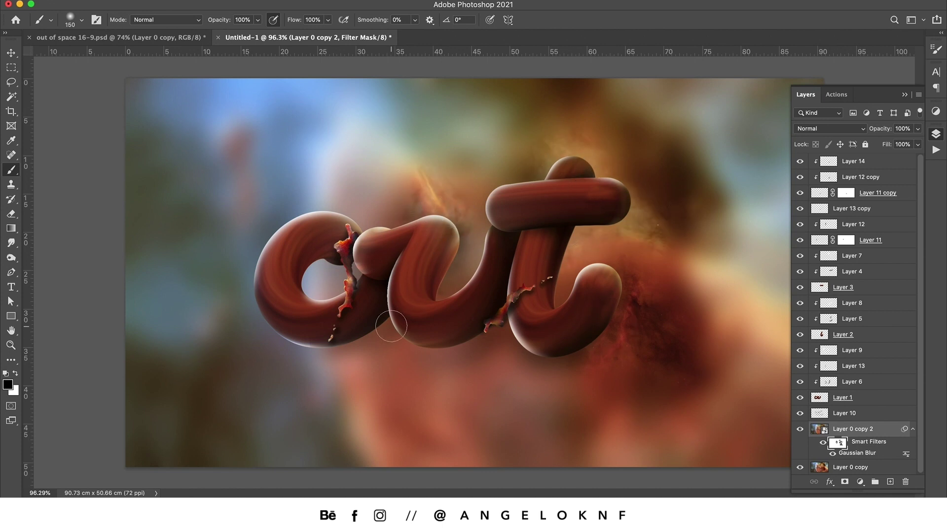
{"action": "mouse_move", "coordinate": [379, 340]}
{"action": "left_mouse_down"}
{"action": "mouse_move", "coordinate": [327, 354]}
{"action": "mouse_move", "coordinate": [320, 288]}
{"action": "left_mouse_up"}
{"action": "mouse_move", "coordinate": [320, 210]}
{"action": "left_mouse_down"}
{"action": "mouse_move", "coordinate": [347, 129]}
{"action": "mouse_move", "coordinate": [396, 161]}
{"action": "mouse_move", "coordinate": [355, 112]}
{"action": "mouse_move", "coordinate": [390, 173]}
{"action": "mouse_move", "coordinate": [391, 203]}
{"action": "mouse_move", "coordinate": [407, 185]}
{"action": "mouse_move", "coordinate": [345, 163]}
{"action": "mouse_move", "coordinate": [561, 141]}
{"action": "mouse_move", "coordinate": [440, 367]}
{"action": "mouse_move", "coordinate": [288, 324]}
{"action": "mouse_move", "coordinate": [280, 340]}
{"action": "mouse_move", "coordinate": [261, 303]}
{"action": "mouse_move", "coordinate": [549, 364]}
{"action": "mouse_move", "coordinate": [560, 338]}
{"action": "mouse_move", "coordinate": [593, 373]}
{"action": "mouse_move", "coordinate": [625, 328]}
{"action": "mouse_move", "coordinate": [557, 377]}
{"action": "mouse_move", "coordinate": [449, 403]}
{"action": "mouse_move", "coordinate": [391, 365]}
{"action": "mouse_move", "coordinate": [247, 195]}
{"action": "mouse_move", "coordinate": [241, 162]}
{"action": "mouse_move", "coordinate": [375, 412]}
{"action": "mouse_move", "coordinate": [312, 386]}
{"action": "mouse_move", "coordinate": [315, 439]}
{"action": "left_mouse_up"}
{"action": "mouse_move", "coordinate": [636, 148]}
{"action": "left_mouse_down"}
{"action": "mouse_move", "coordinate": [661, 158]}
{"action": "mouse_move", "coordinate": [672, 196]}
{"action": "left_mouse_up"}
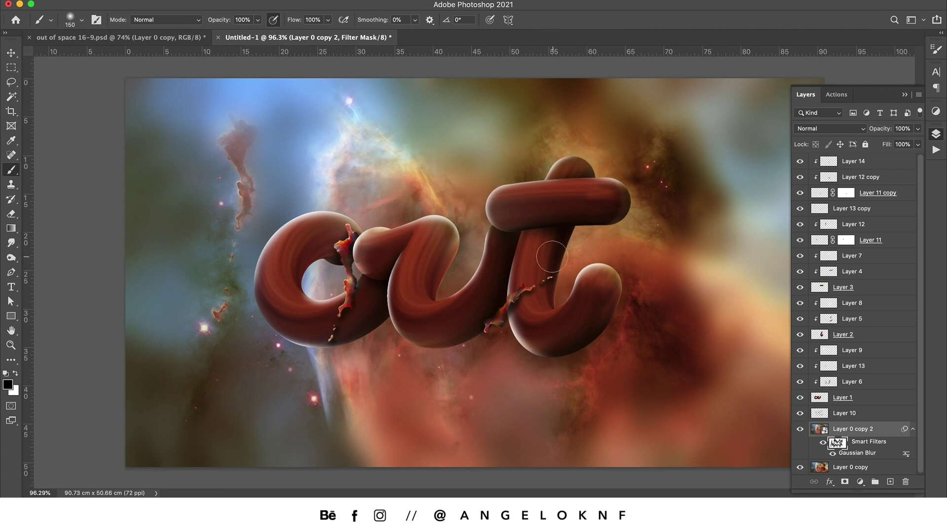
Add a Hue/Saturation adjustment layer above Layer 14 and raise the saturation to +19
{"action": "key", "text": "z"}
{"action": "left_click_drag", "start_coordinate": [458, 255], "coordinate": [511, 288]}
{"action": "left_click_drag", "start_coordinate": [507, 245], "coordinate": [508, 255]}
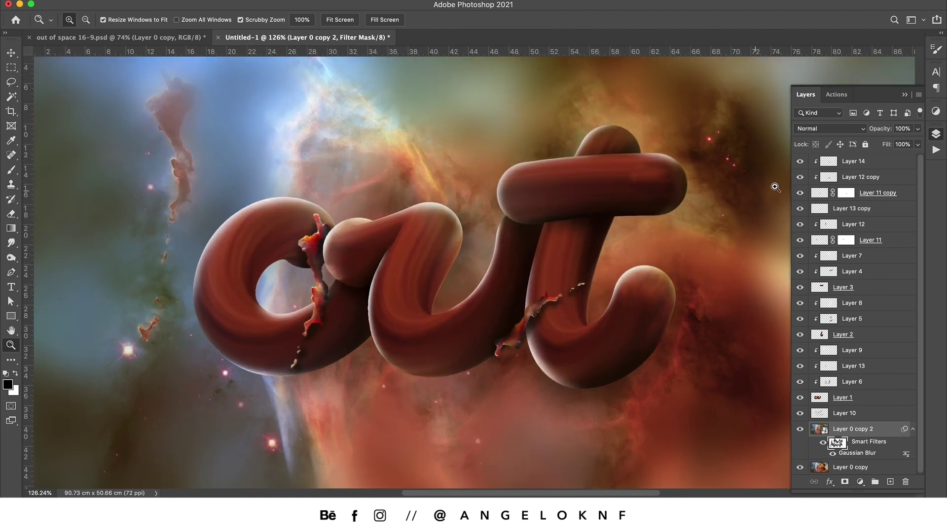
{"action": "left_click", "coordinate": [899, 162]}
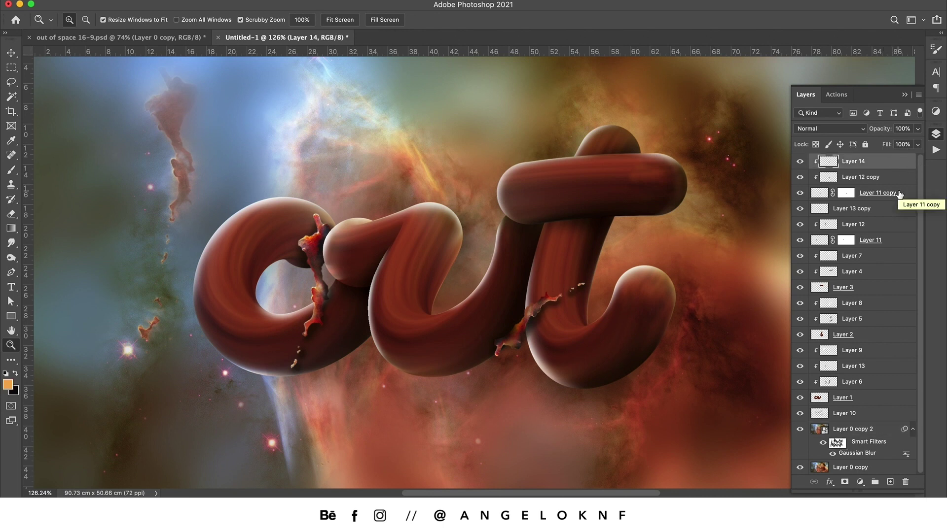
{"action": "left_click", "coordinate": [935, 111]}
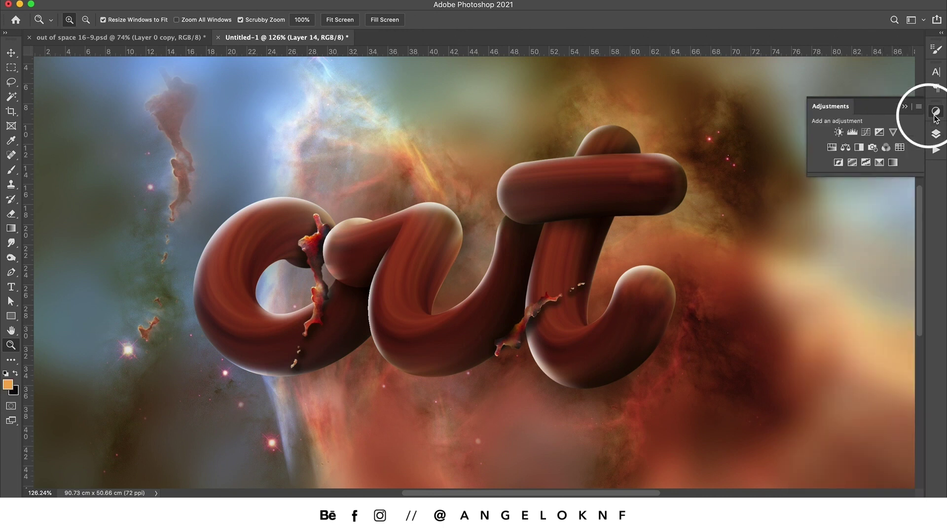
{"action": "left_click", "coordinate": [831, 147]}
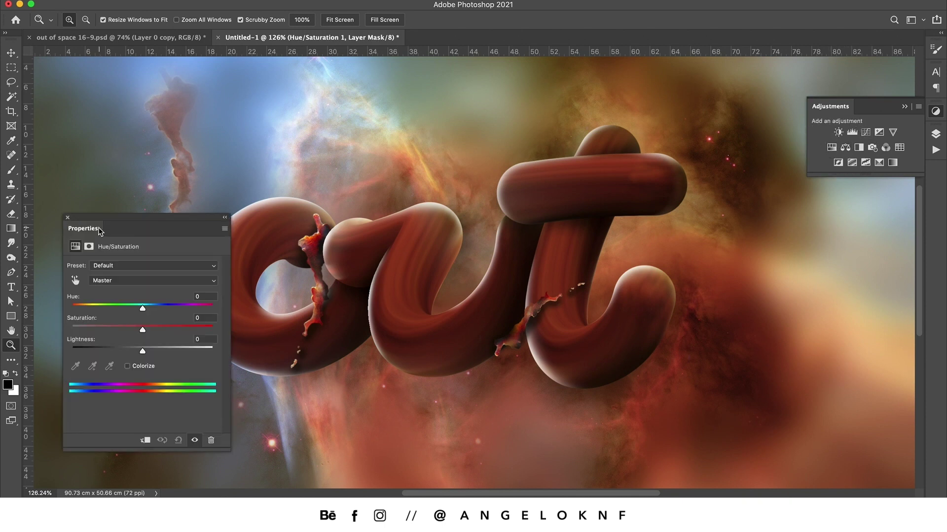
{"action": "left_click_drag", "start_coordinate": [162, 237], "coordinate": [797, 237]}
{"action": "left_click_drag", "start_coordinate": [777, 334], "coordinate": [790, 340]}
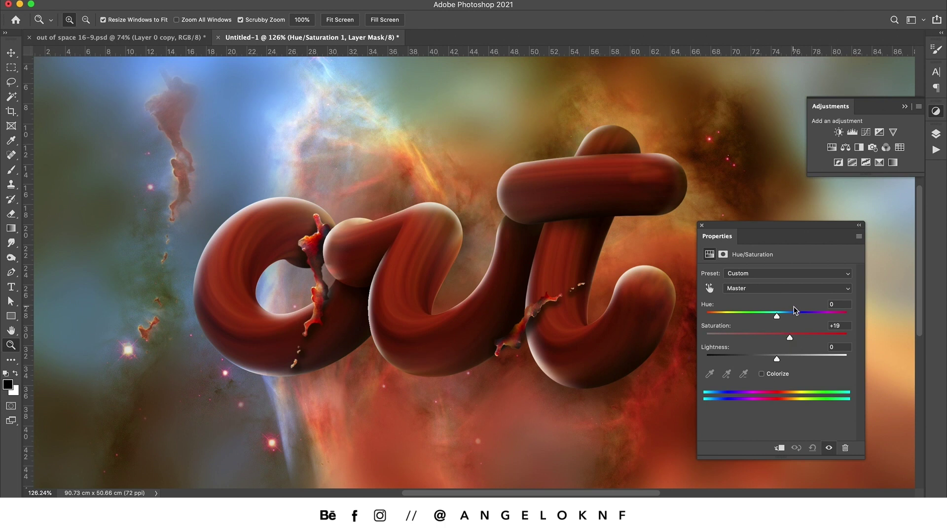
{"action": "mouse_move", "coordinate": [776, 317]}
{"action": "left_mouse_down"}
{"action": "mouse_move", "coordinate": [737, 330]}
{"action": "mouse_move", "coordinate": [784, 330]}
{"action": "left_mouse_up"}
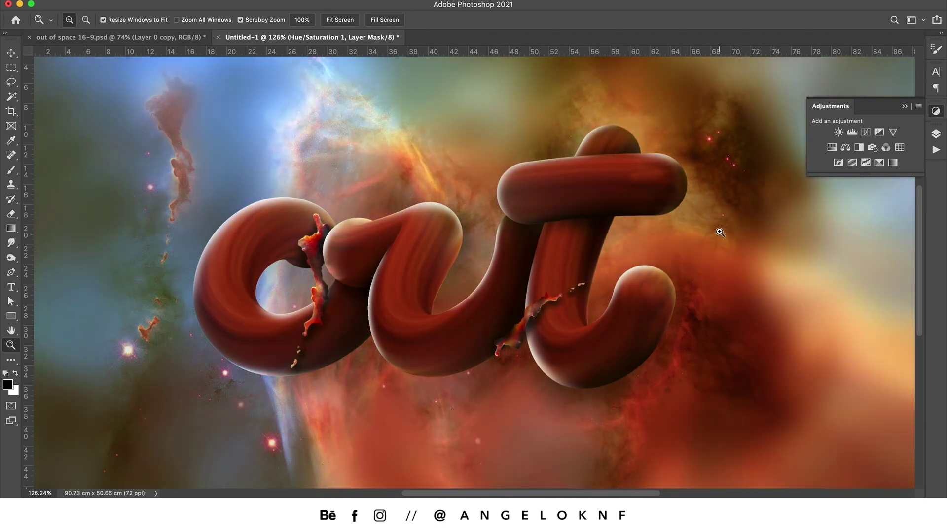
Add a Curves adjustment layer with a gentle S-curve, mapping input 174 to 189 and input 61 to 53
{"action": "left_click", "coordinate": [866, 132]}
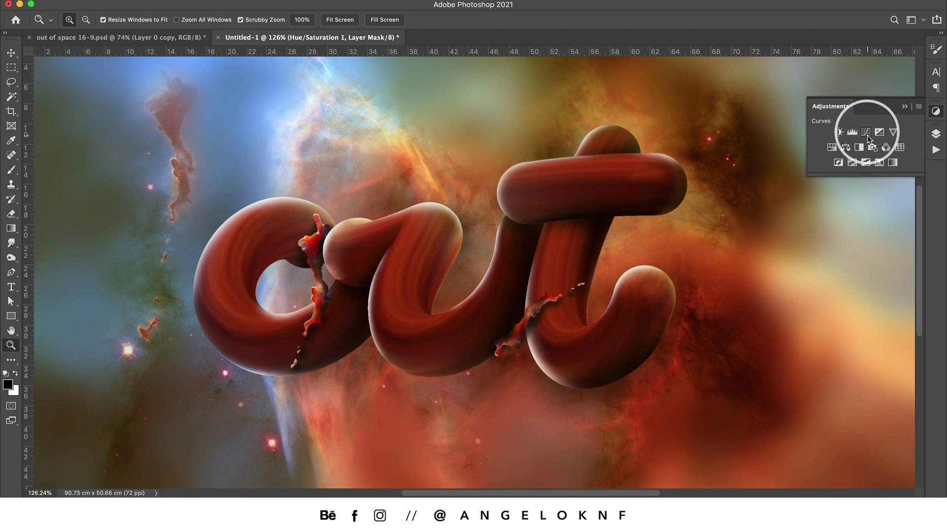
{"action": "left_click_drag", "start_coordinate": [808, 339], "coordinate": [809, 331]}
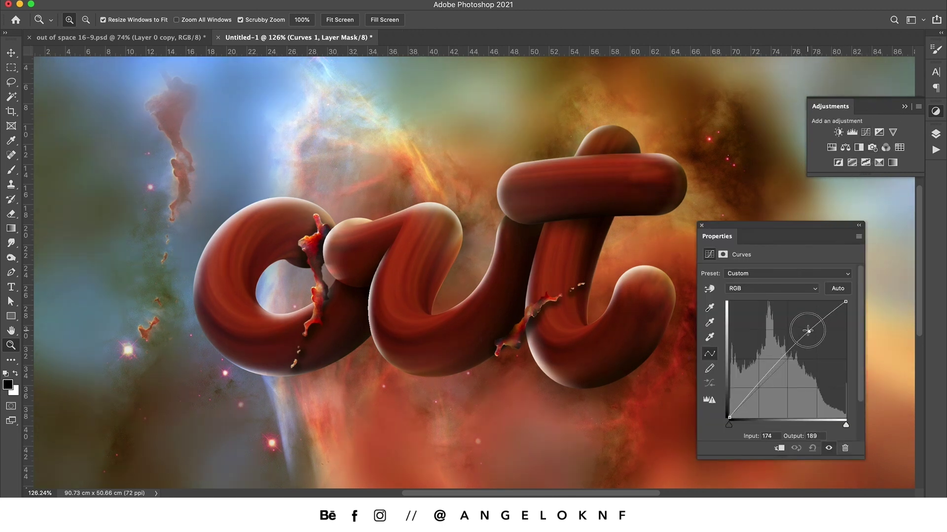
{"action": "left_click_drag", "start_coordinate": [757, 386], "coordinate": [757, 393]}
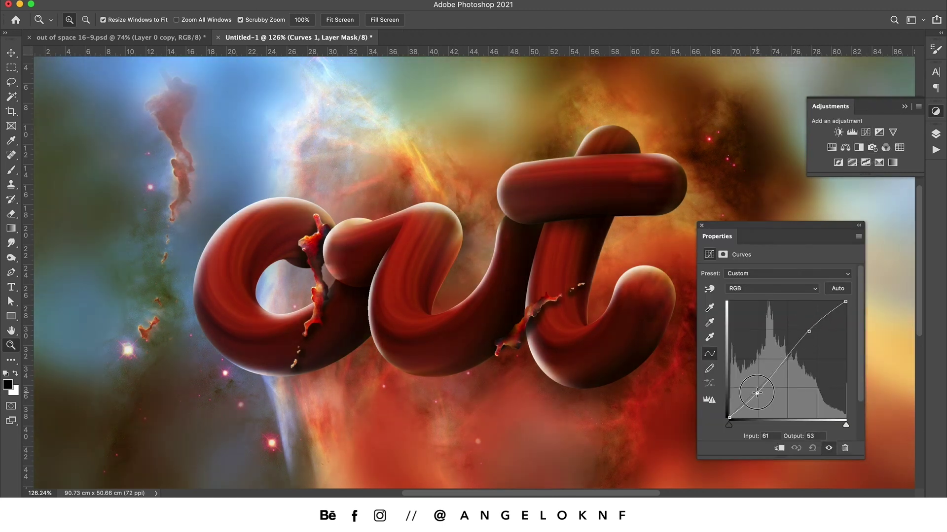
Create a new layer above Layer 14 and draw a curved Pen path along the o's lower-left body
{"action": "left_click", "coordinate": [883, 194]}
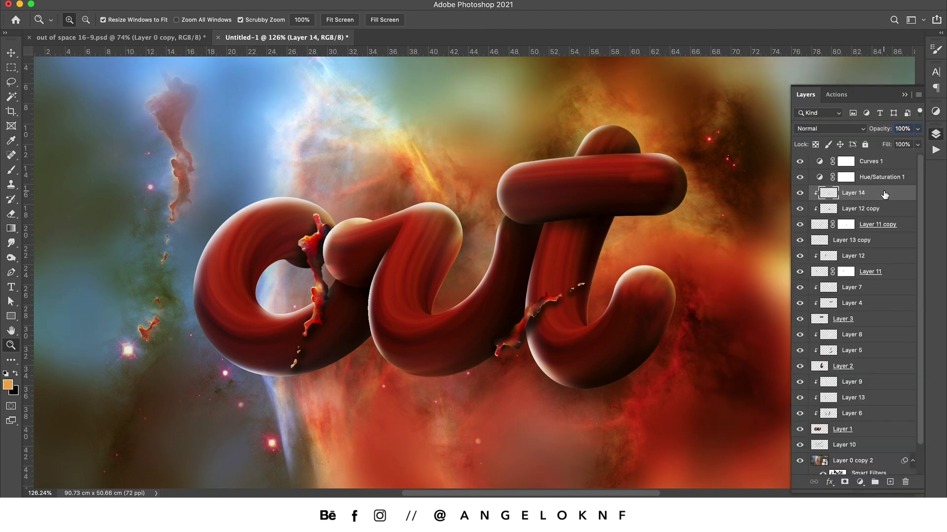
{"action": "left_click", "coordinate": [894, 487]}
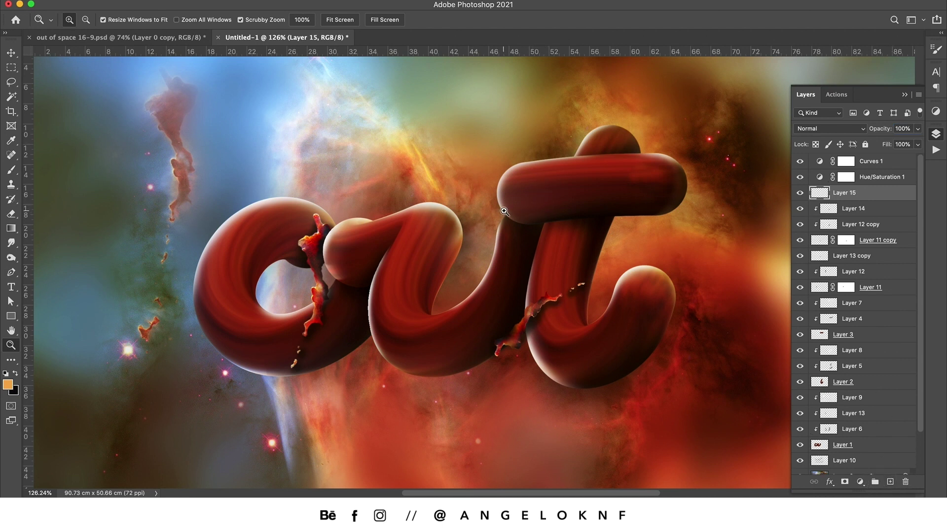
{"action": "left_click", "coordinate": [11, 272]}
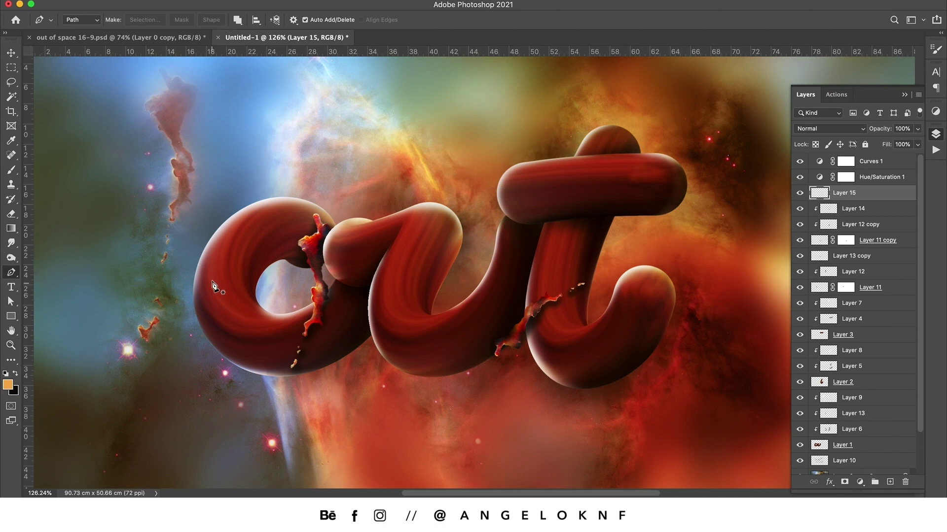
{"action": "left_click", "coordinate": [210, 259]}
{"action": "left_click_drag", "start_coordinate": [263, 329], "coordinate": [331, 336]}
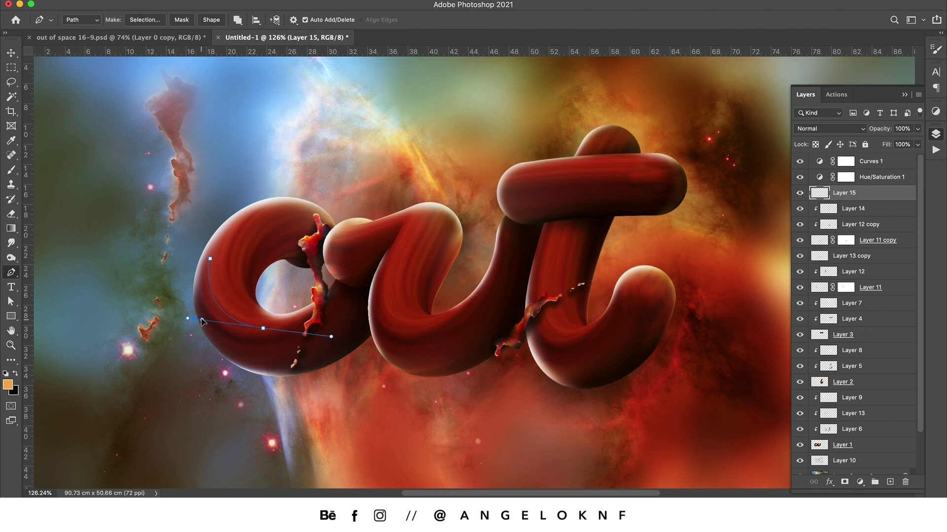
{"action": "left_click_drag", "start_coordinate": [196, 321], "coordinate": [203, 317]}
Set the brush to 11 px with white (ffffff) as the foreground colour and toggle its opacity and size pressure controls
{"action": "key", "text": "b"}
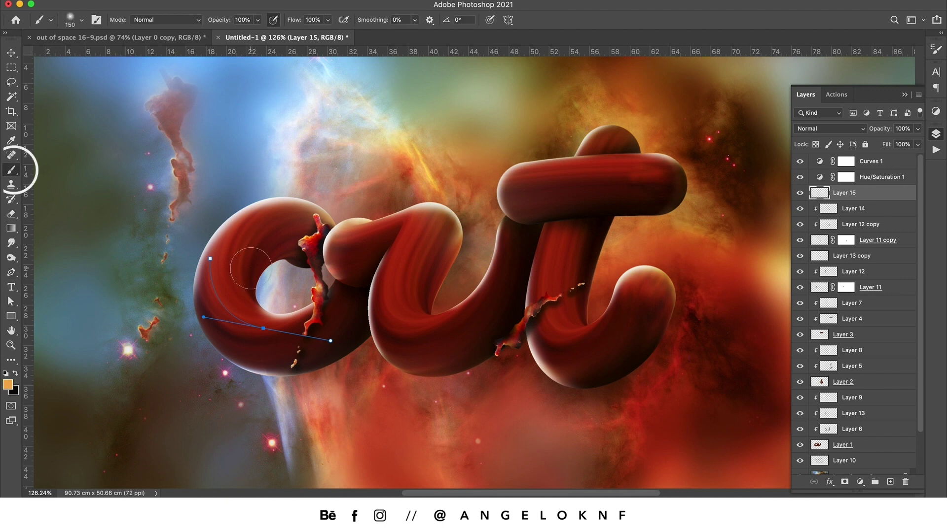
{"action": "right_click", "coordinate": [255, 247]}
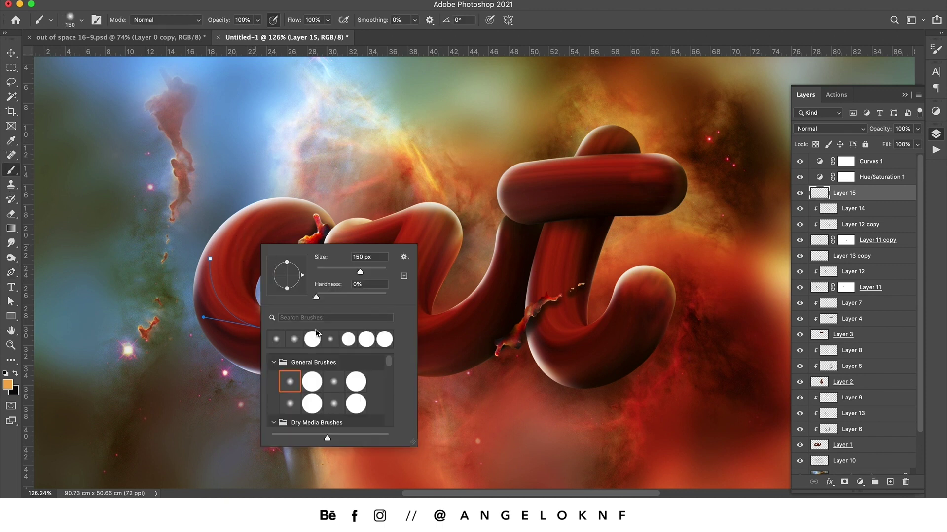
{"action": "left_click", "coordinate": [323, 272]}
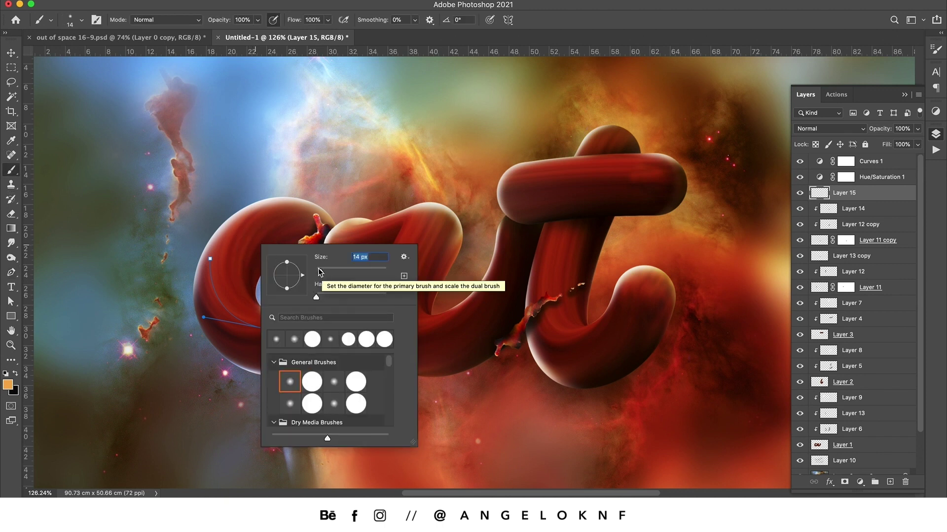
{"action": "left_click_drag", "start_coordinate": [316, 270], "coordinate": [319, 272]}
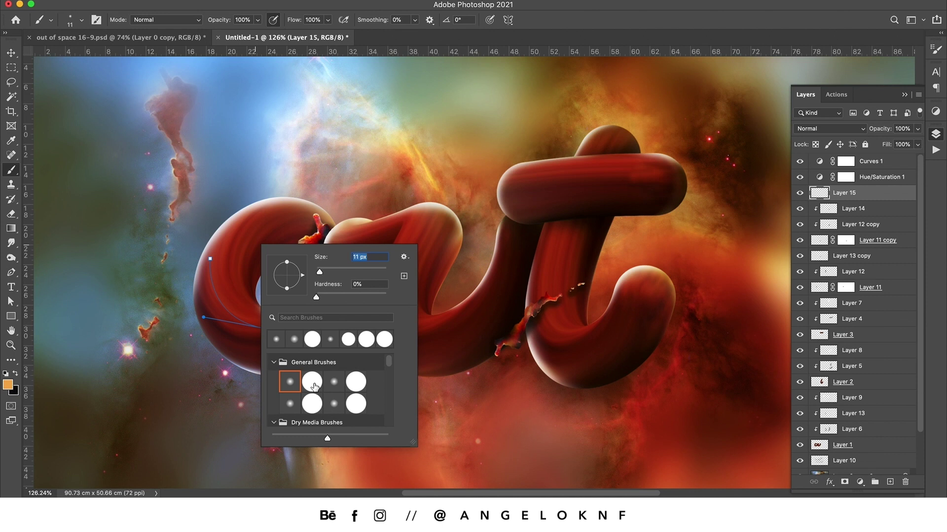
{"action": "left_click", "coordinate": [8, 384]}
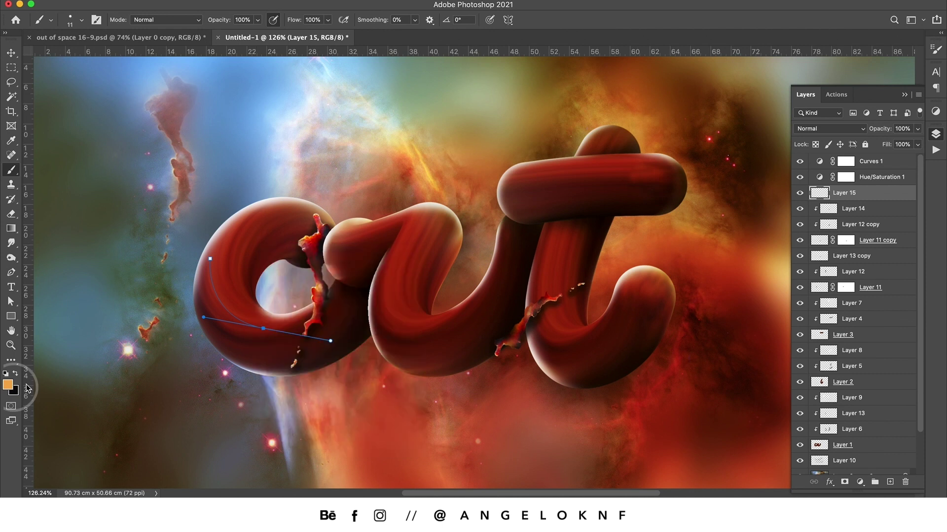
{"action": "left_click", "coordinate": [651, 157]}
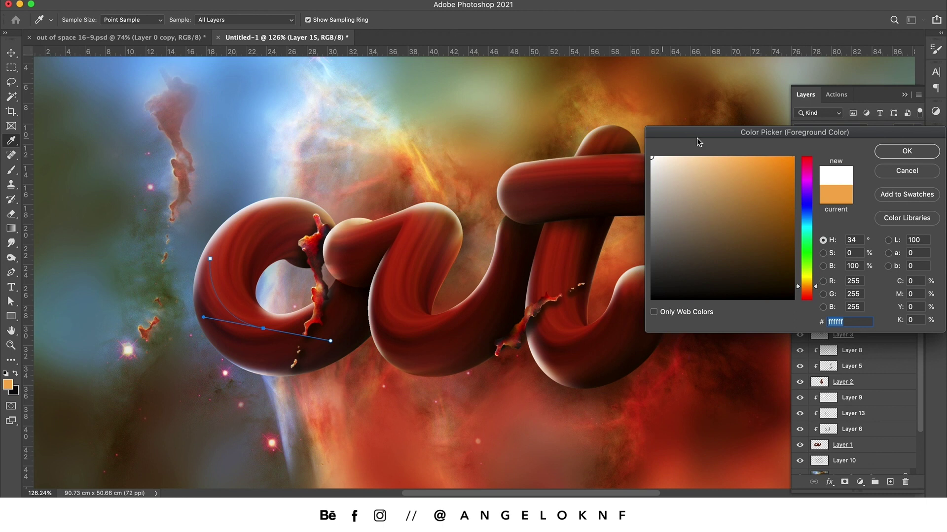
{"action": "left_click", "coordinate": [894, 154]}
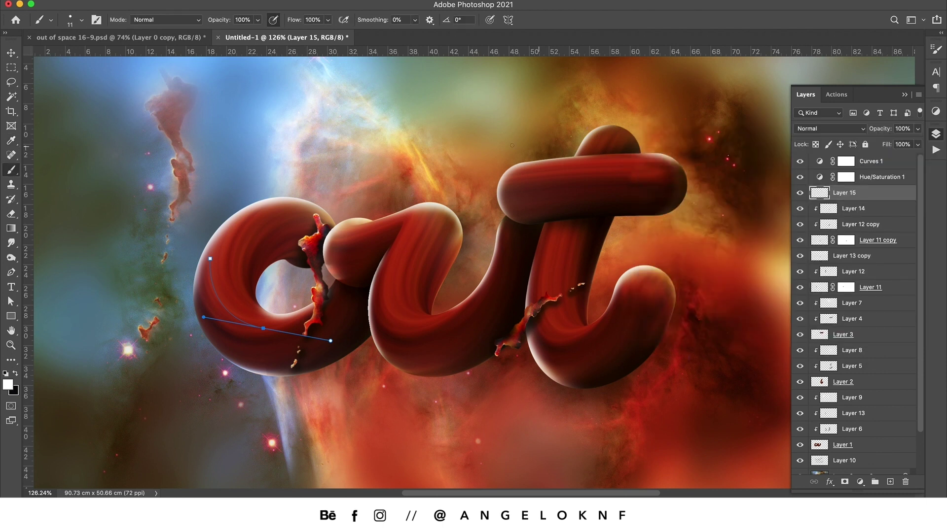
{"action": "left_click", "coordinate": [274, 23]}
{"action": "left_click", "coordinate": [489, 19]}
Stroke the o's curved path with the Brush and Simulate Pressure enabled, and dismiss the path
{"action": "key", "text": "p"}
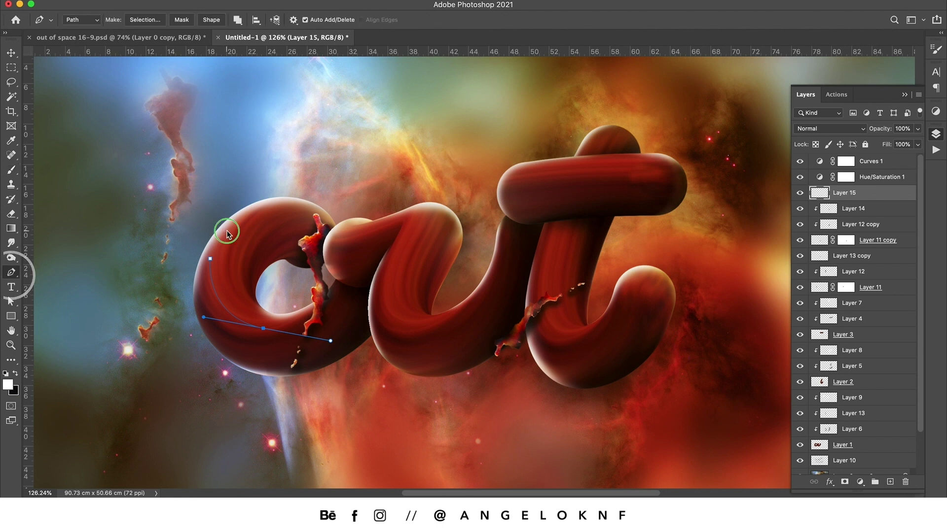
{"action": "right_click", "coordinate": [227, 229]}
{"action": "left_click", "coordinate": [260, 307]}
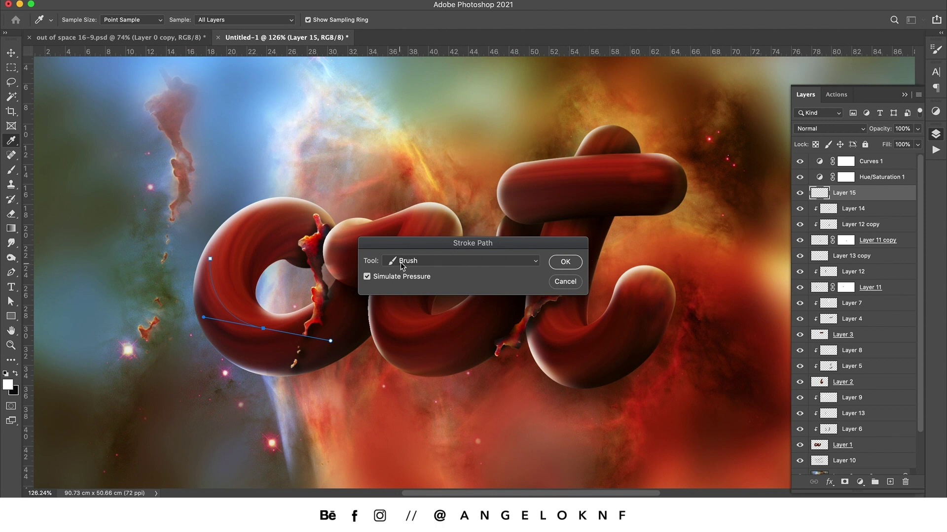
{"action": "left_click", "coordinate": [564, 263]}
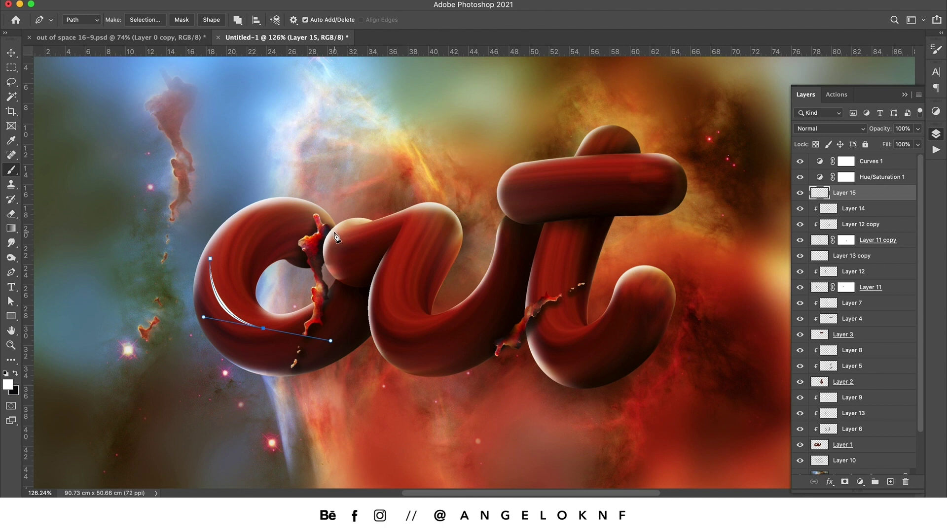
{"action": "key", "text": "Return"}
Draw a second curved path on the o's upper inner side, stroke it as a tapered white highlight, and delete the path
{"action": "left_click", "coordinate": [266, 215]}
{"action": "left_click_drag", "start_coordinate": [241, 268], "coordinate": [241, 312]}
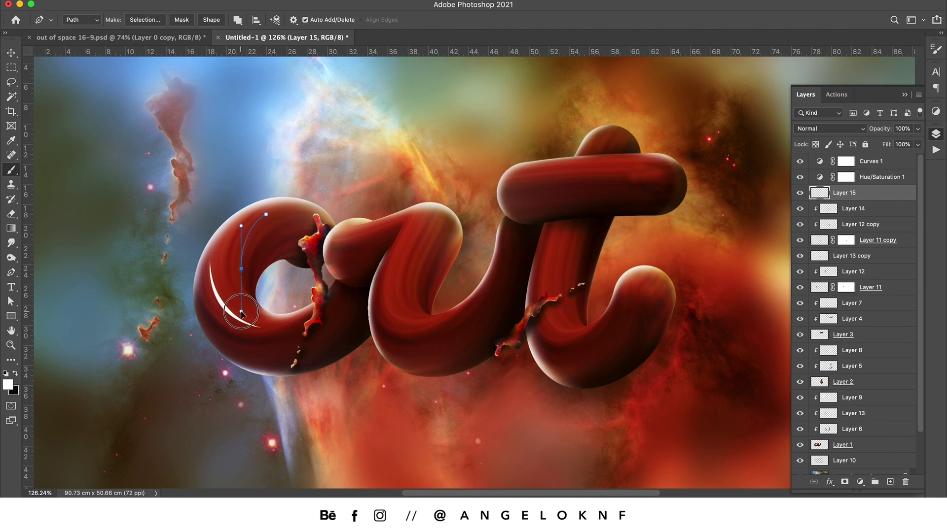
{"action": "key", "text": "F2"}
{"action": "left_click", "coordinate": [560, 262]}
{"action": "key", "text": "BackSpace"}
{"action": "key", "text": "BackSpace"}
Add a tapered white highlight along the u's left stroke by stroking a curved path, and delete the path
{"action": "left_click", "coordinate": [412, 232]}
{"action": "left_click_drag", "start_coordinate": [398, 302], "coordinate": [416, 330]}
{"action": "key", "text": "F2"}
{"action": "left_click", "coordinate": [552, 266]}
{"action": "key", "text": "BackSpace"}
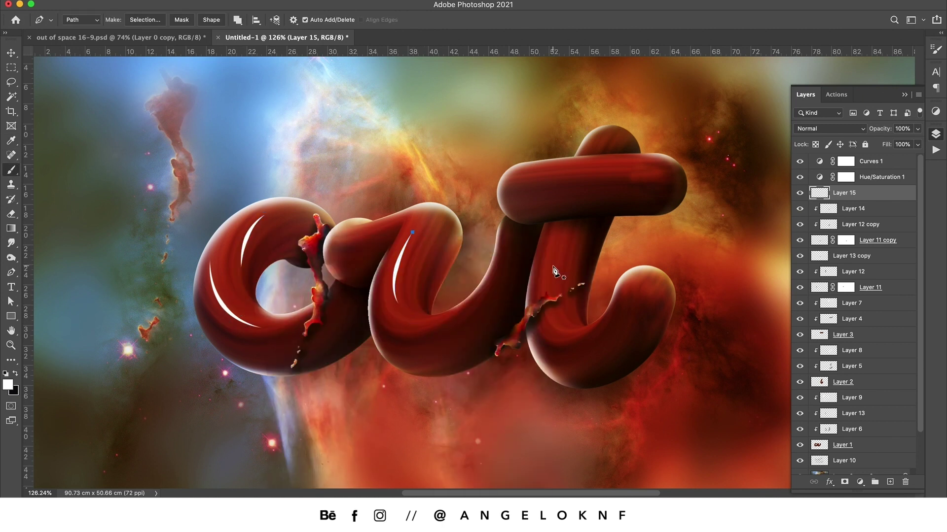
Add two tapered white highlights on the t's crossbar, a longer one near its upper edge and a shorter one below
{"action": "left_click", "coordinate": [532, 176]}
{"action": "left_click", "coordinate": [617, 169]}
{"action": "right_click", "coordinate": [623, 186]}
{"action": "left_click", "coordinate": [658, 265]}
{"action": "left_click", "coordinate": [527, 202]}
{"action": "left_click", "coordinate": [569, 198]}
{"action": "right_click", "coordinate": [602, 192]}
{"action": "left_click", "coordinate": [636, 270]}
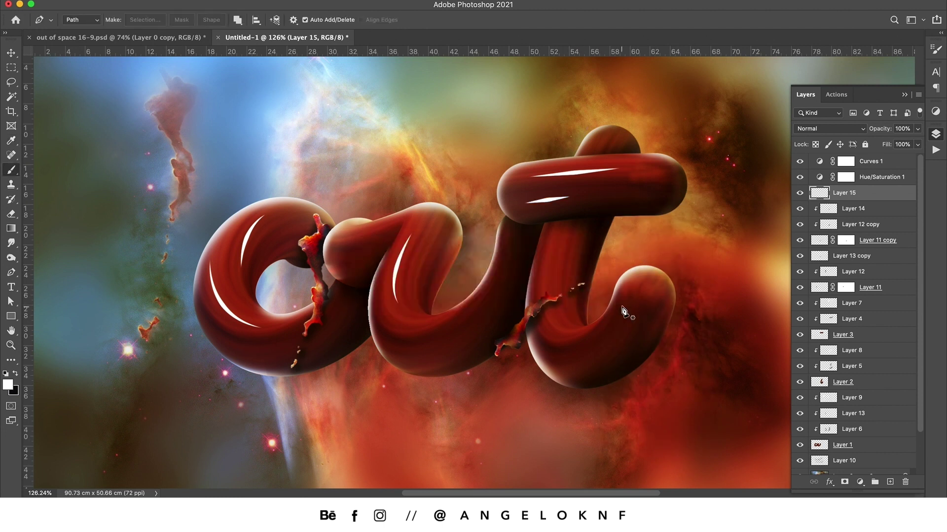
Stroke a curved path along the t's lower hook as a tapered white highlight and delete the path
{"action": "left_click", "coordinate": [620, 312]}
{"action": "left_click_drag", "start_coordinate": [568, 348], "coordinate": [525, 348]}
{"action": "right_click", "coordinate": [573, 309]}
{"action": "left_click", "coordinate": [598, 392]}
{"action": "left_click", "coordinate": [571, 259]}
{"action": "key", "text": "BackSpace"}
Draw a slightly curved path along the t's vertical stem and stroke it with simulated pressure as a tapered white highlight
{"action": "left_click", "coordinate": [556, 237]}
{"action": "left_click_drag", "start_coordinate": [547, 297], "coordinate": [553, 323]}
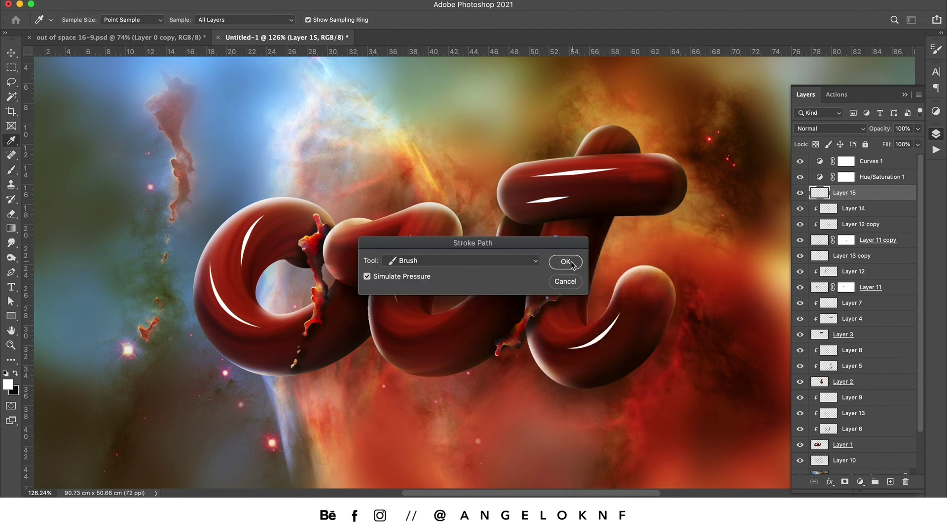
{"action": "left_click", "coordinate": [565, 262]}
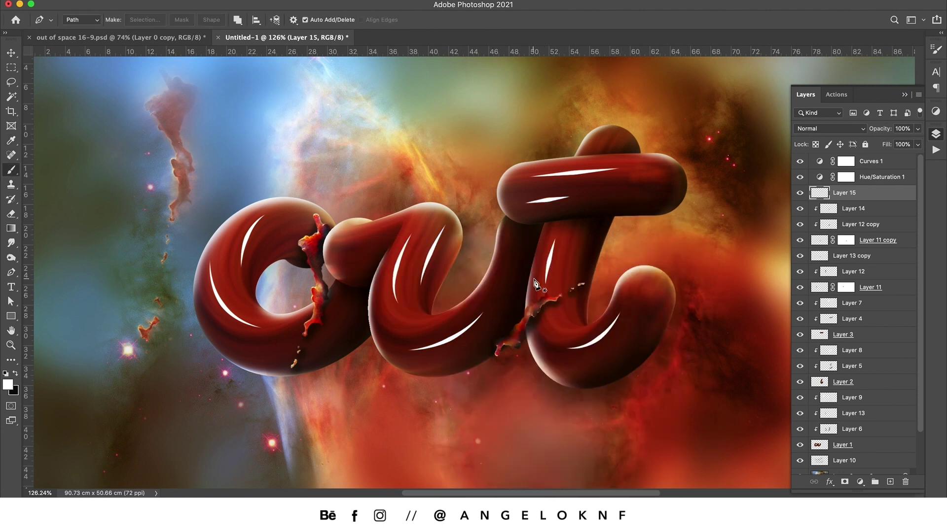
Add tapered white highlights on the u's upper-left end and along the o's bottom curve by stroking curved paths
{"action": "left_click", "coordinate": [348, 246]}
{"action": "left_click_drag", "start_coordinate": [383, 234], "coordinate": [400, 227]}
{"action": "right_click", "coordinate": [401, 230]}
{"action": "left_click", "coordinate": [434, 310]}
{"action": "left_click", "coordinate": [240, 355]}
{"action": "left_click_drag", "start_coordinate": [289, 345], "coordinate": [303, 339]}
{"action": "right_click", "coordinate": [318, 312]}
{"action": "left_click", "coordinate": [360, 392]}
Stroke a second tapered white highlight beside the first one on the t's stem and delete the path
{"action": "left_click", "coordinate": [566, 231]}
{"action": "left_click_drag", "start_coordinate": [558, 275], "coordinate": [556, 291]}
{"action": "key", "text": "Return"}
{"action": "key", "text": "BackSpace"}
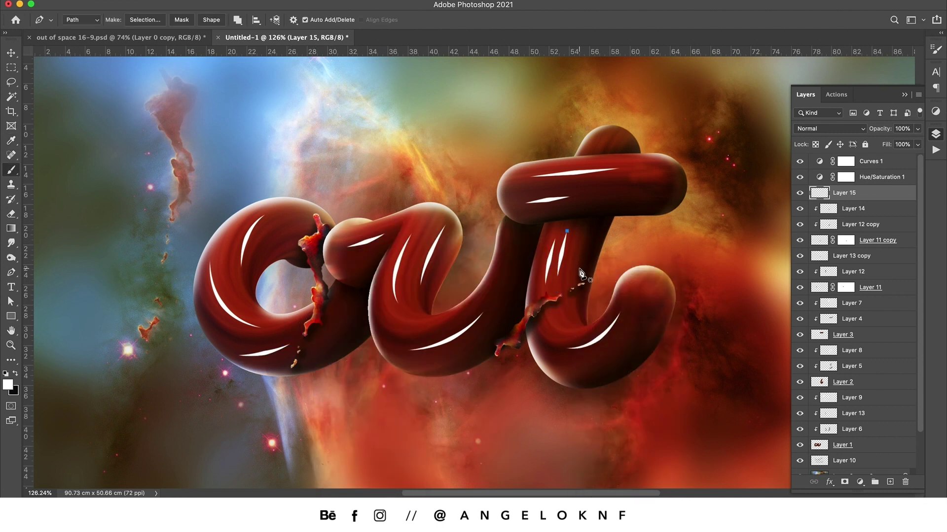
{"action": "key", "text": "BackSpace"}
Convert the highlights layer, Layer 15, to a smart object and soften it with a slight Gaussian Blur
{"action": "right_click", "coordinate": [880, 192]}
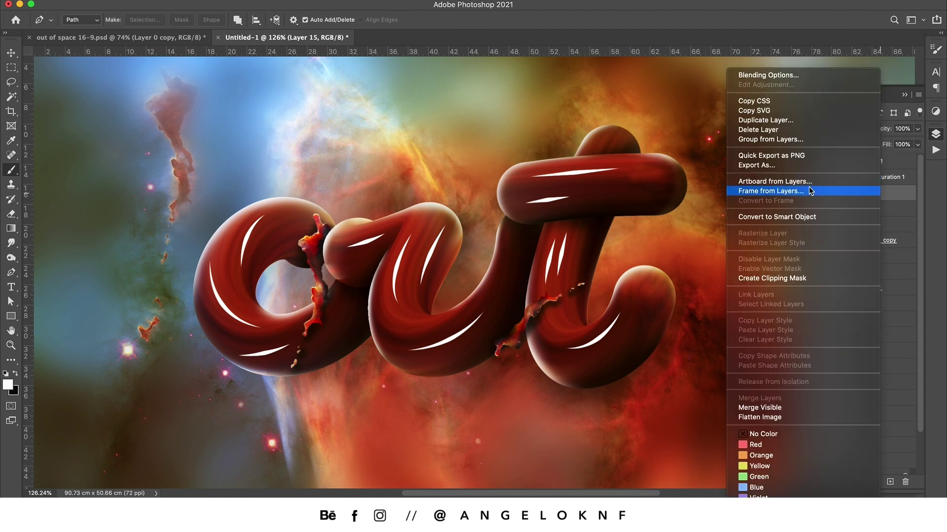
{"action": "left_click", "coordinate": [818, 218]}
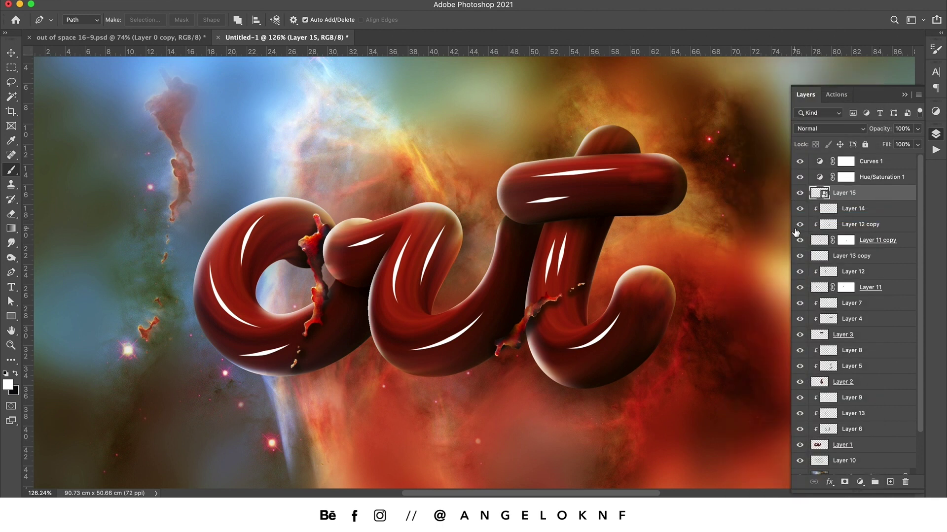
{"action": "left_click", "coordinate": [261, 0]}
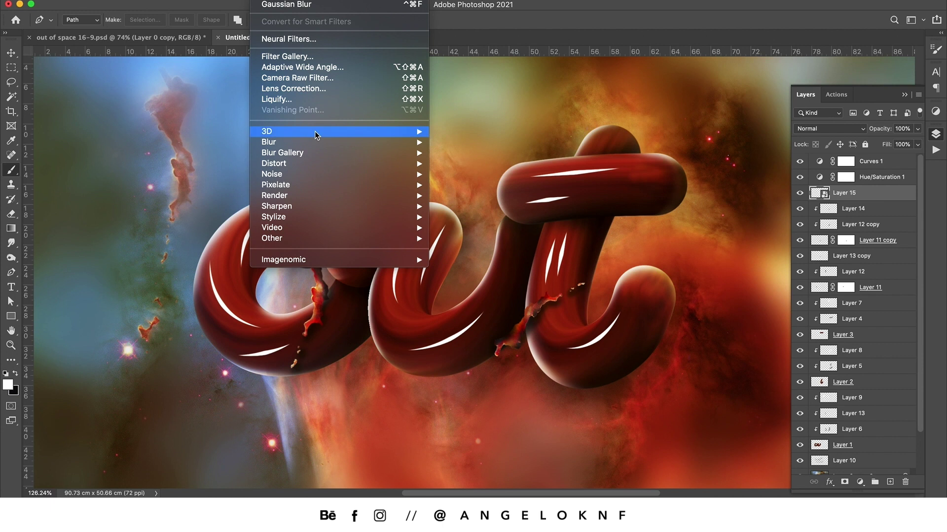
{"action": "mouse_move", "coordinate": [317, 141]}
{"action": "left_click", "coordinate": [465, 185]}
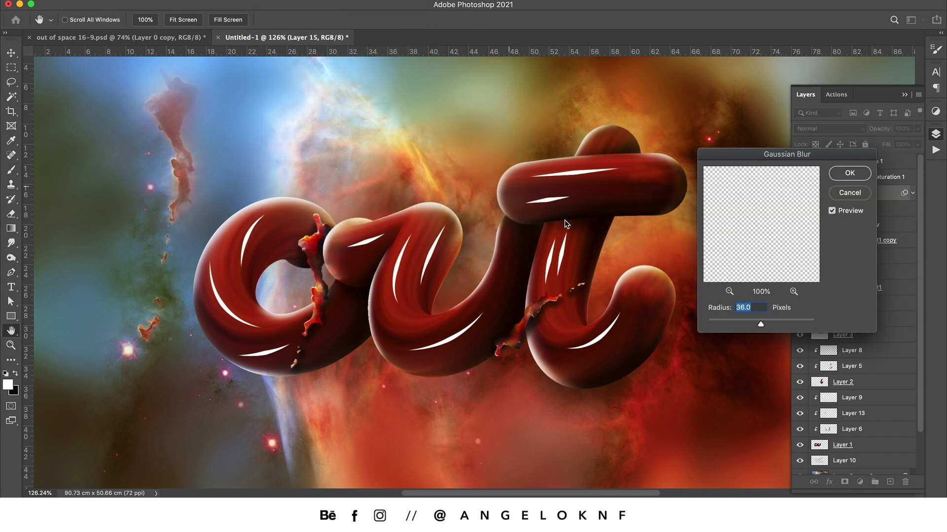
{"action": "left_click_drag", "start_coordinate": [754, 320], "coordinate": [735, 319]}
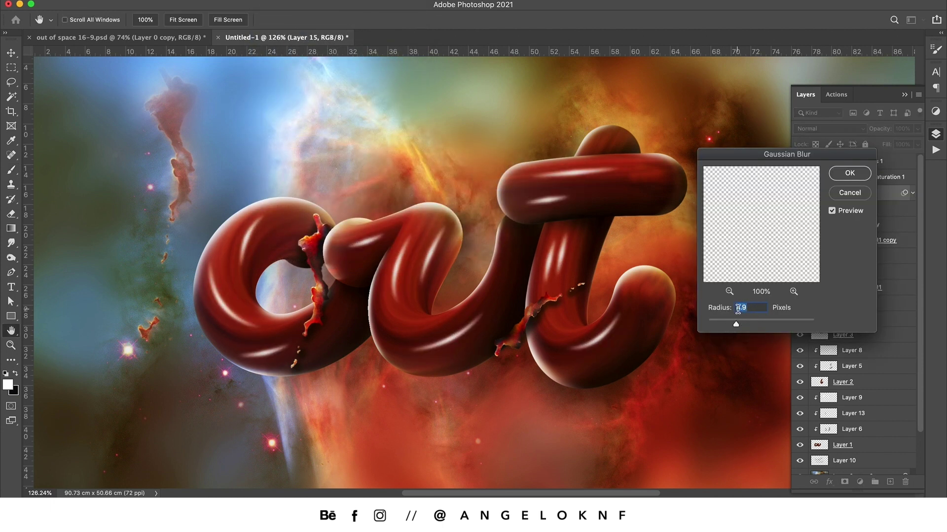
{"action": "key", "text": "Return"}
Add a new layer above the blurred highlights and brush over the highlights on the o, u and t with an enlarged soft brush
{"action": "key", "text": "super+shift+alt+n"}
{"action": "key", "text": "p"}
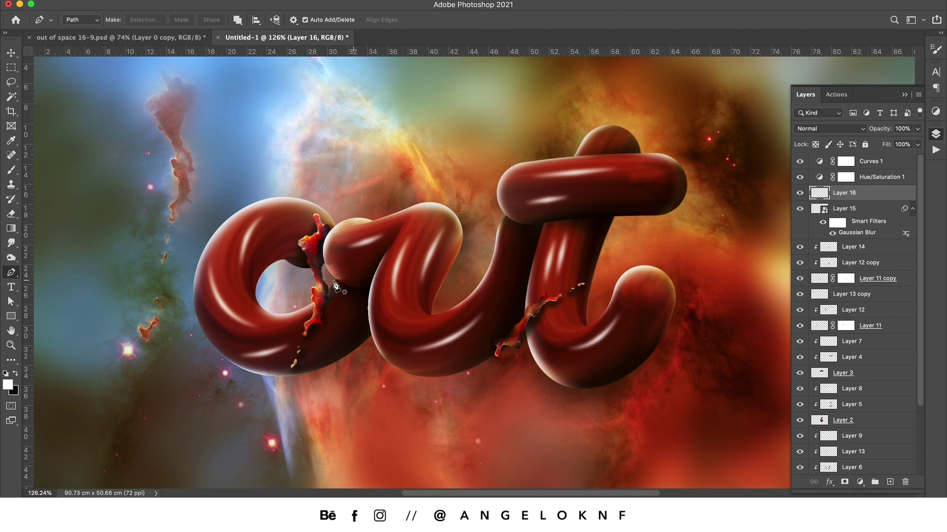
{"action": "key", "text": "b"}
{"action": "right_click", "coordinate": [239, 288]}
{"action": "key", "text": "Escape"}
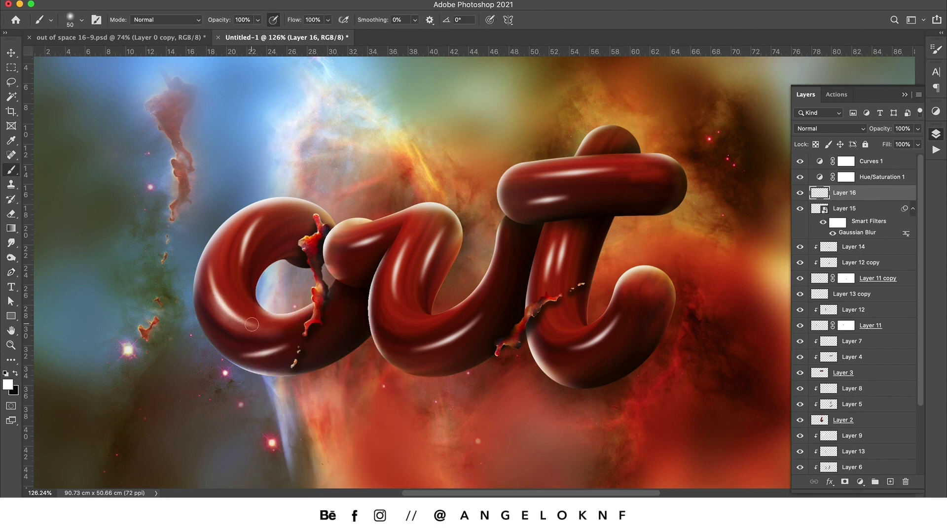
{"action": "key", "text": "bracketright"}
{"action": "key", "text": "bracketright"}
{"action": "key", "text": "bracketright"}
{"action": "key", "text": "bracketright"}
{"action": "left_click_drag", "start_coordinate": [242, 281], "coordinate": [247, 212]}
{"action": "left_click_drag", "start_coordinate": [261, 351], "coordinate": [236, 344]}
{"action": "mouse_move", "coordinate": [445, 227]}
{"action": "left_mouse_down"}
{"action": "mouse_move", "coordinate": [417, 288]}
{"action": "mouse_move", "coordinate": [406, 249]}
{"action": "left_mouse_up"}
{"action": "left_click_drag", "start_coordinate": [553, 282], "coordinate": [560, 239]}
{"action": "left_click_drag", "start_coordinate": [634, 173], "coordinate": [507, 186]}
{"action": "key", "text": "e"}
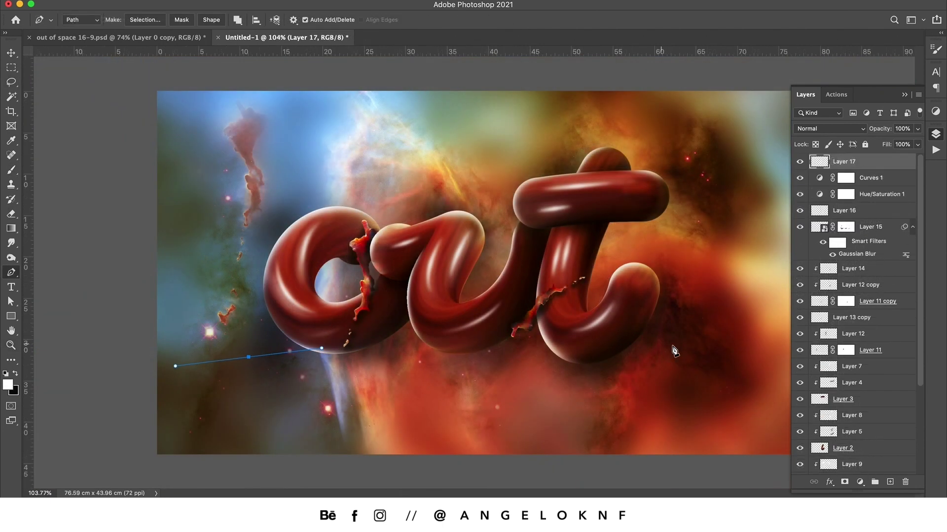
Stroke a long, gently curved path across the letters' lower edge as a thin tapered white line, and prepare a soft black brush for shading it
{"action": "right_click", "coordinate": [488, 313]}
{"action": "key", "text": "Escape"}
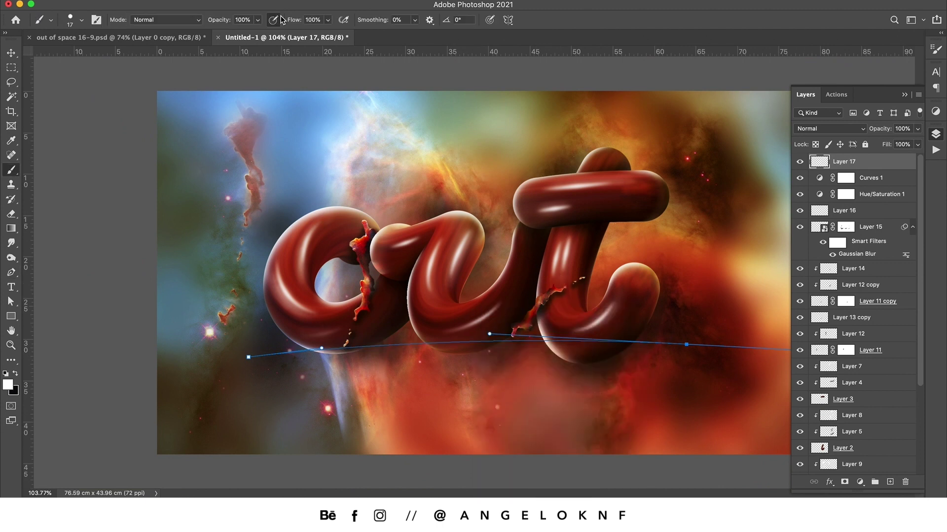
{"action": "key", "text": "p"}
{"action": "left_click_drag", "start_coordinate": [507, 345], "coordinate": [505, 337]}
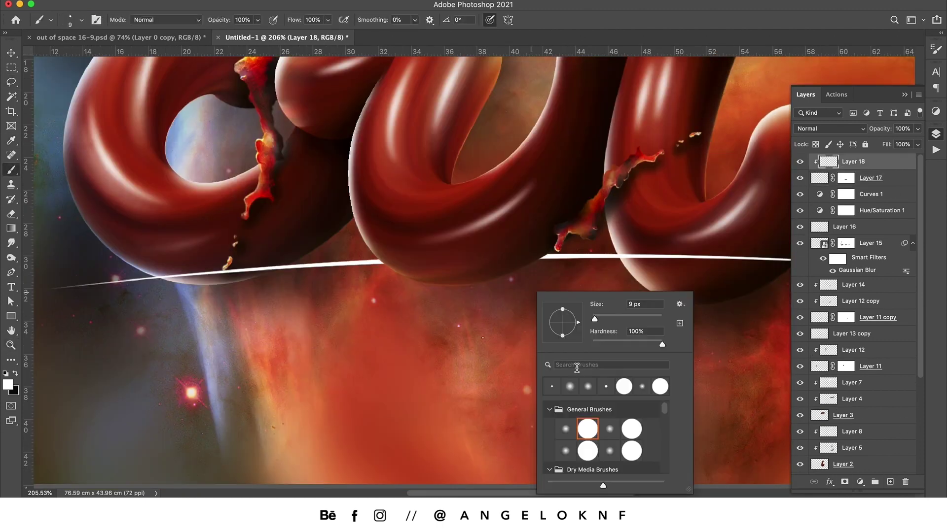
{"action": "key", "text": "Escape"}
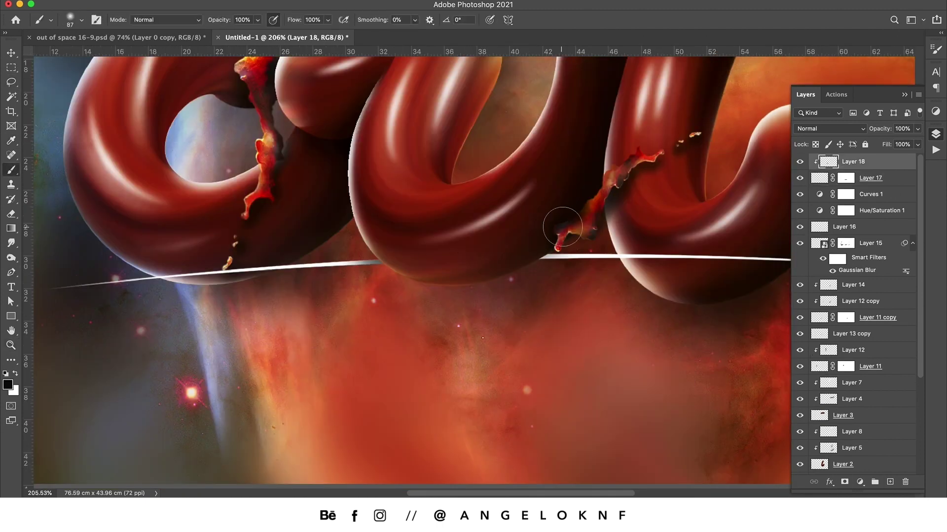